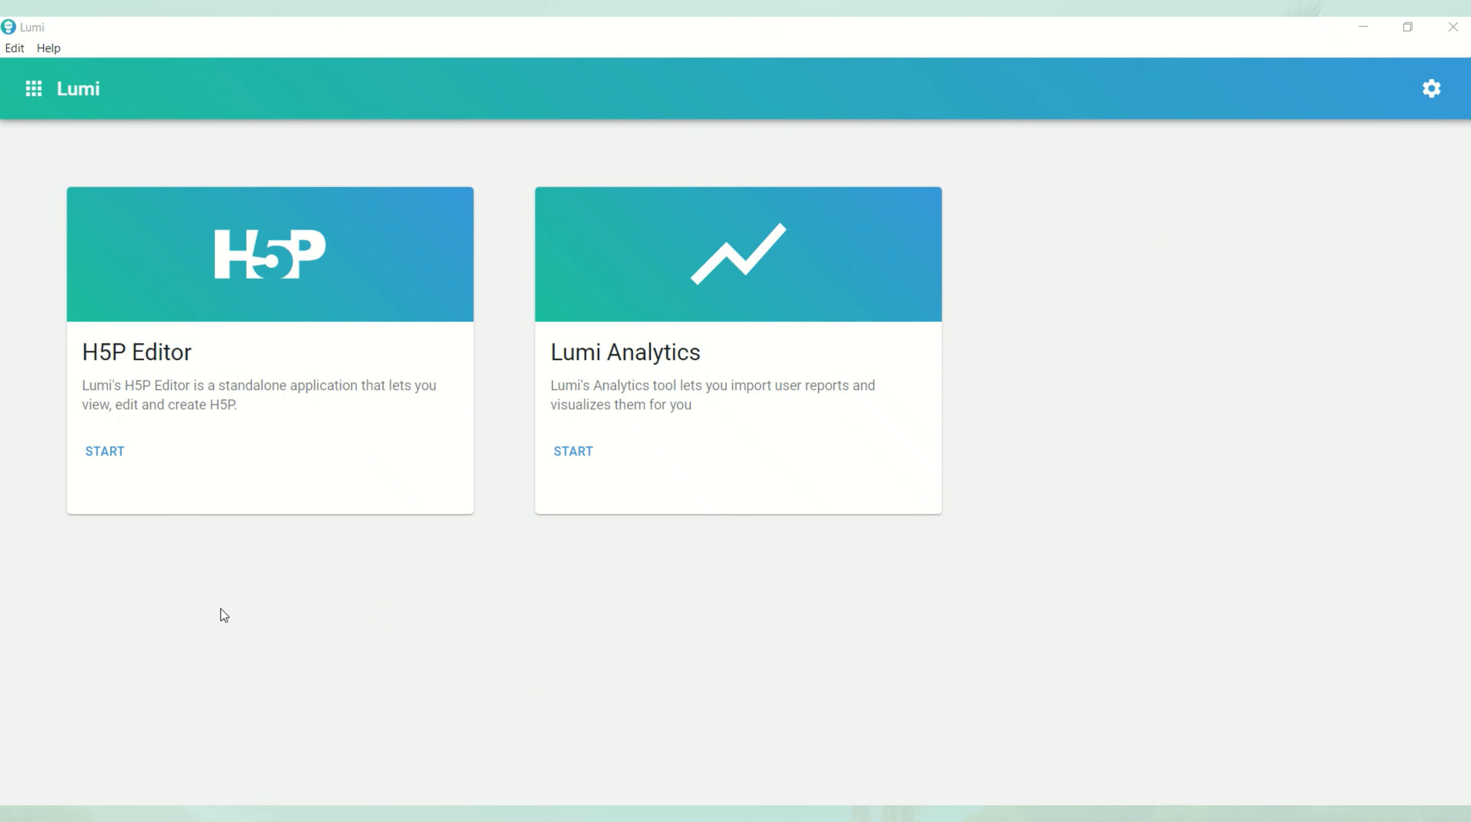
Start the H5P Editor and create a new H5P file.
left_click(113, 455)
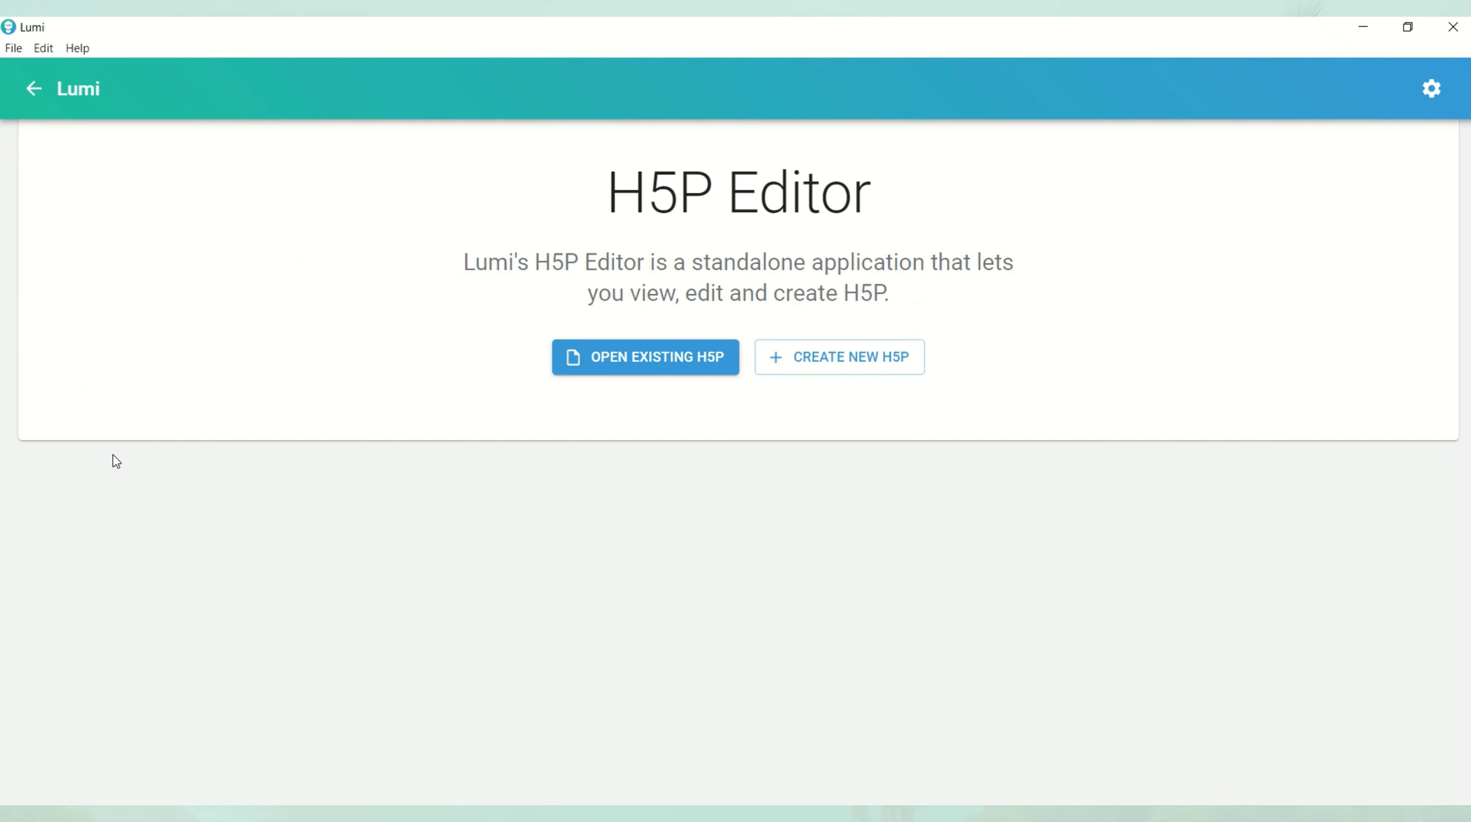
left_click(813, 367)
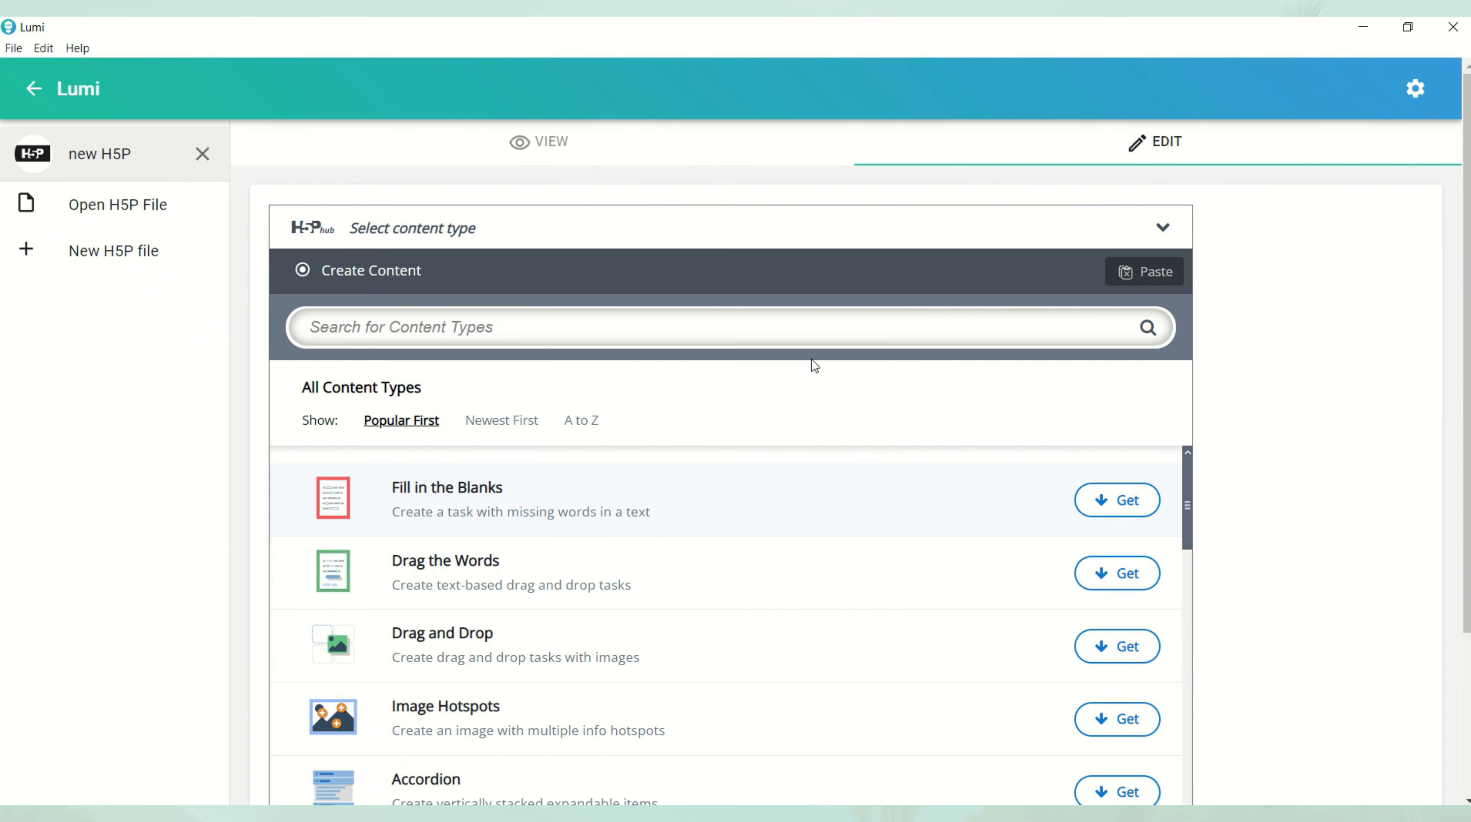
Look through the full list of available H5P content types, sorted by popularity.
scroll(988, 533, "down", 3)
scroll(989, 534, "down", 8)
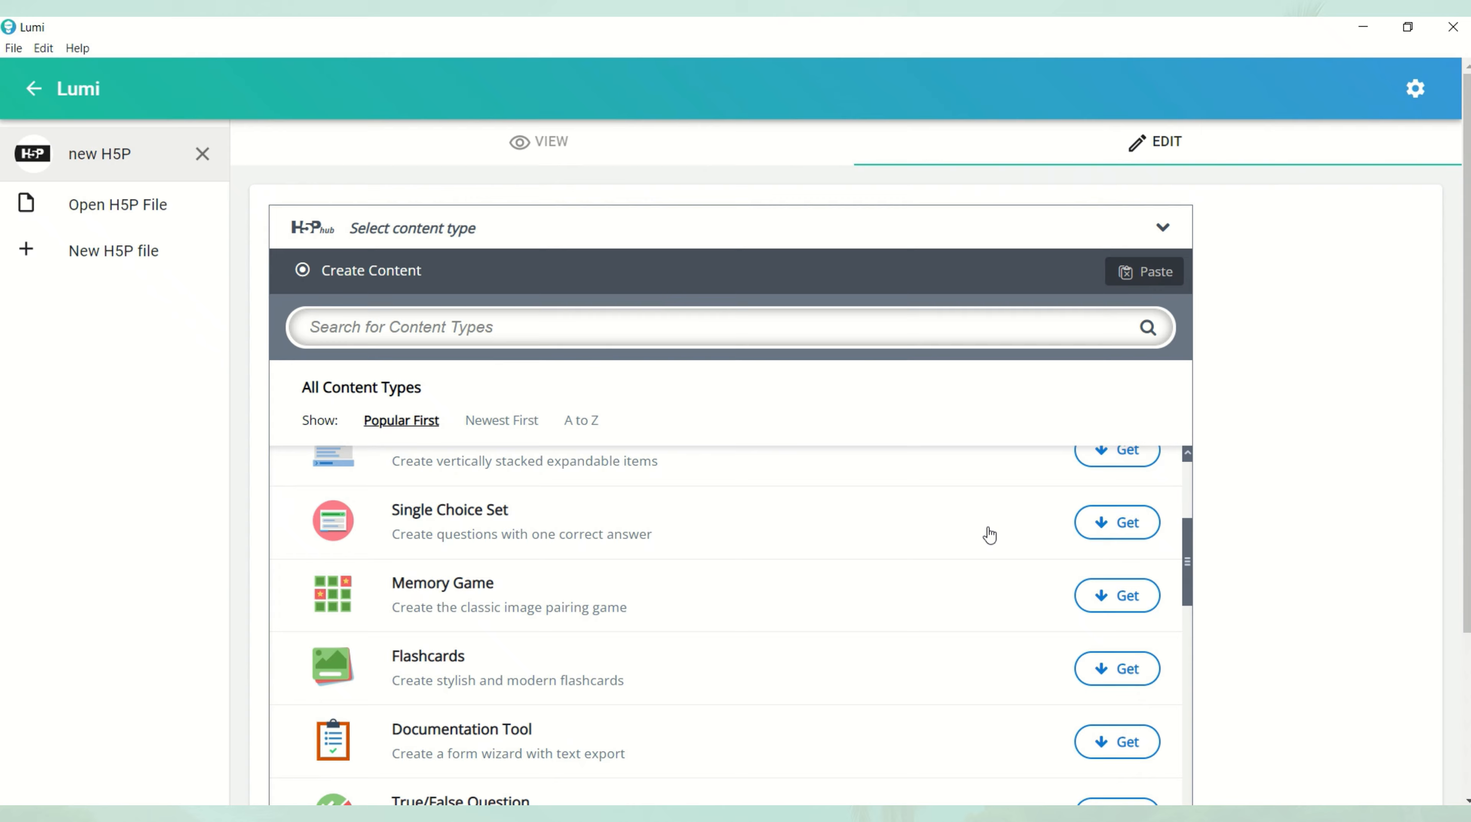
scroll(989, 535, "down", 9)
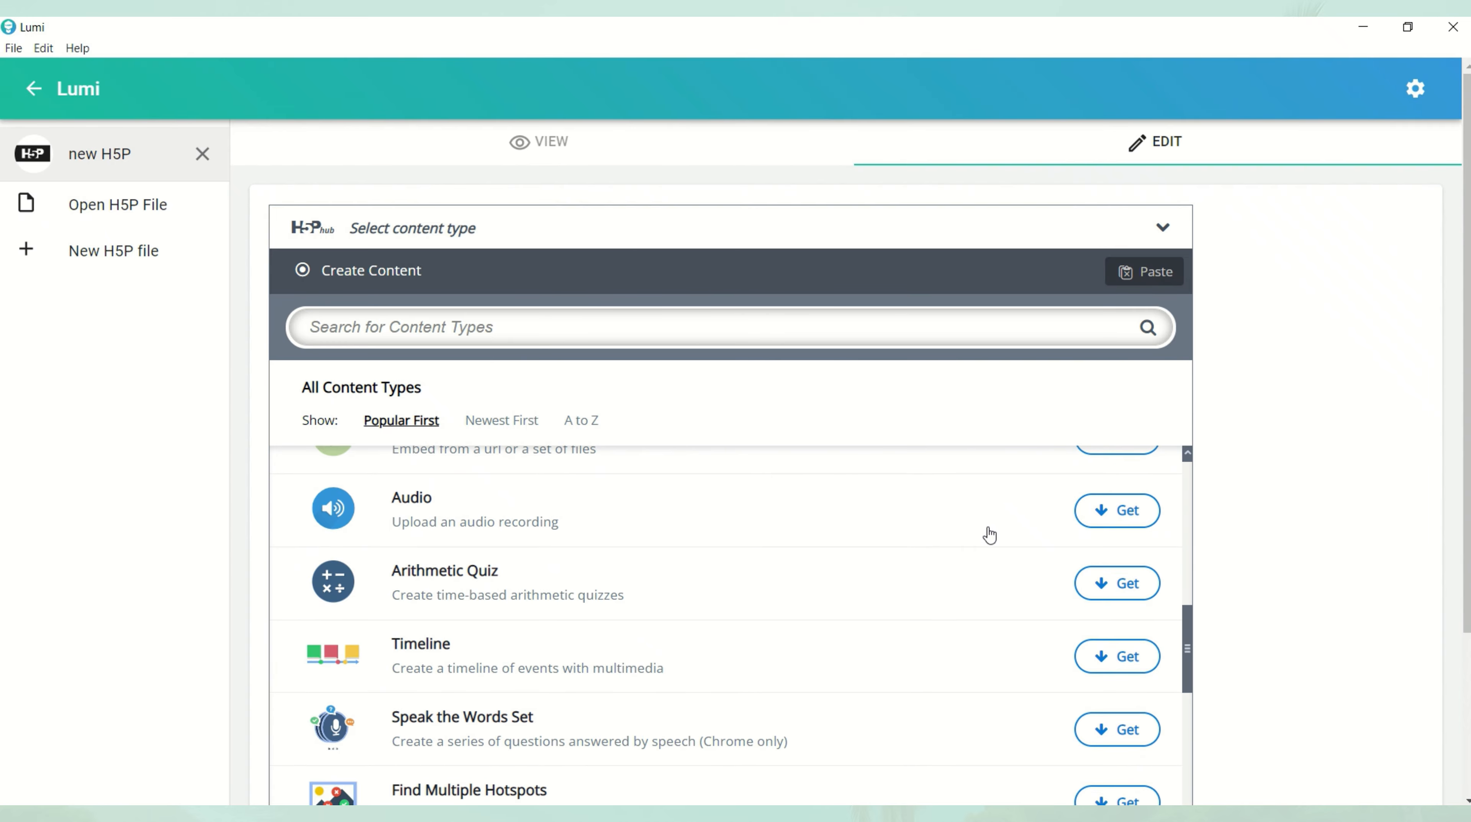
scroll(989, 536, "down", 10)
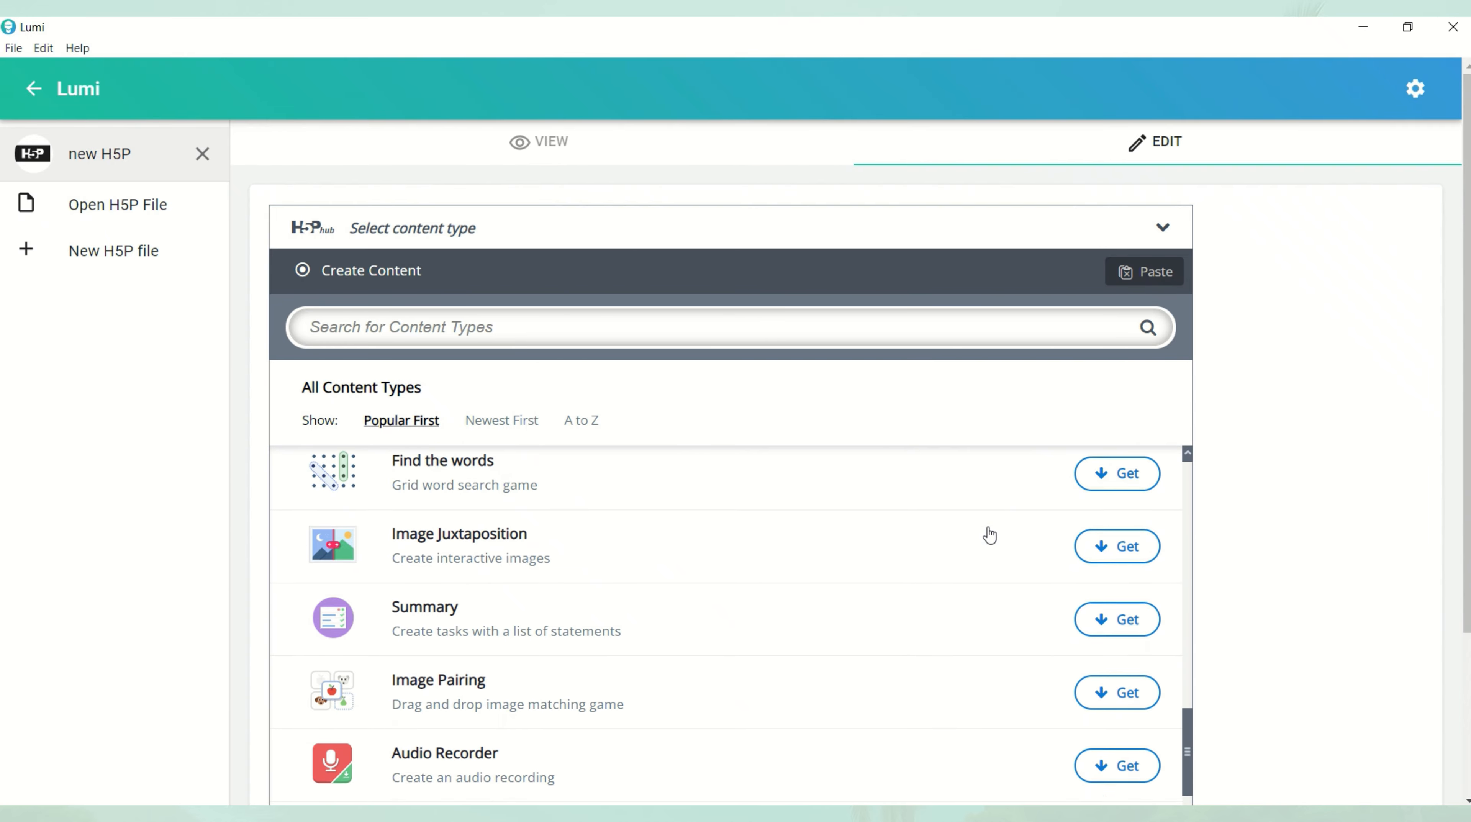
scroll(990, 536, "down", 4)
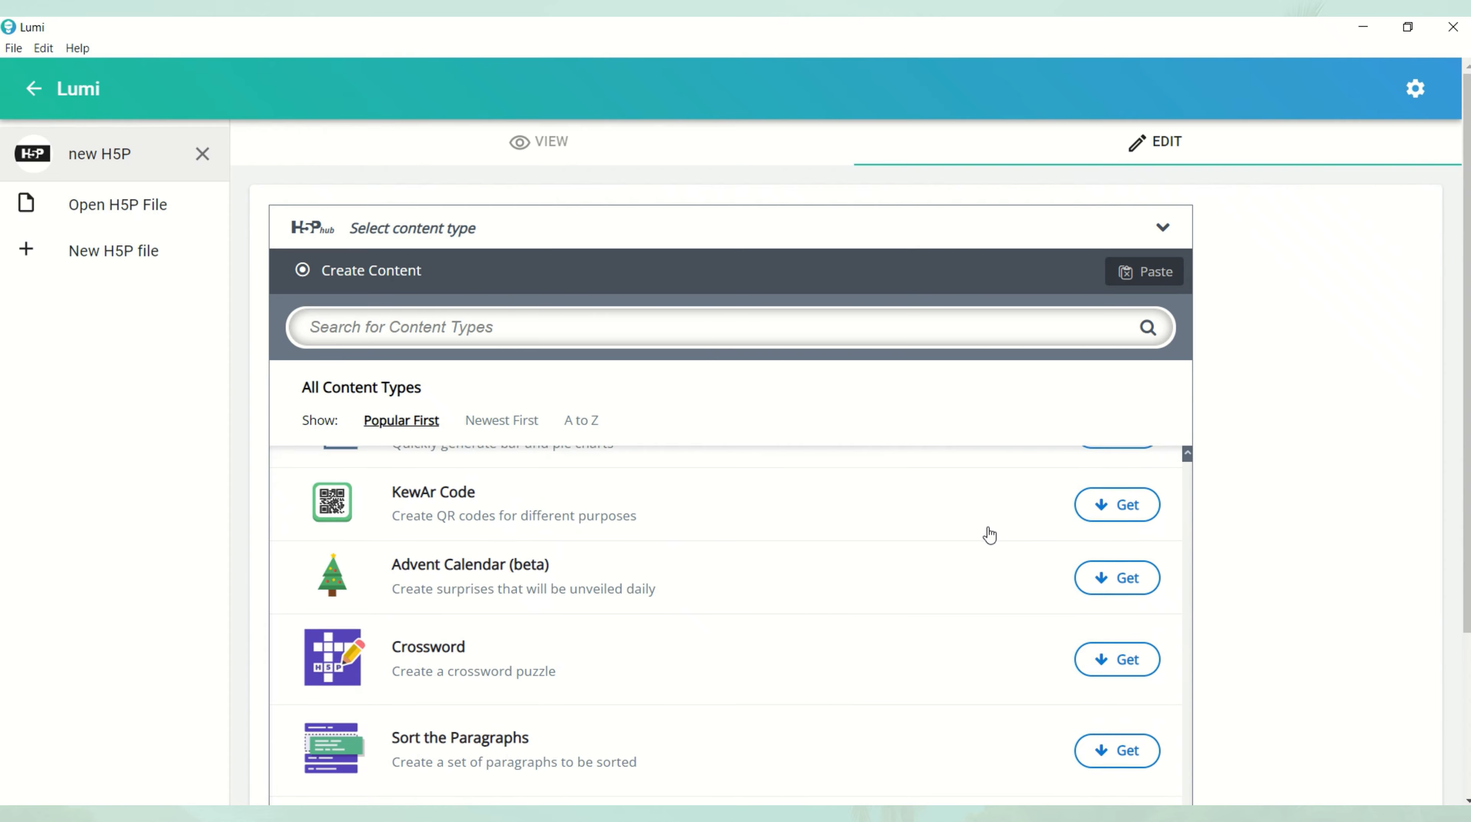
scroll(989, 536, "up", 10)
scroll(989, 536, "up", 10)
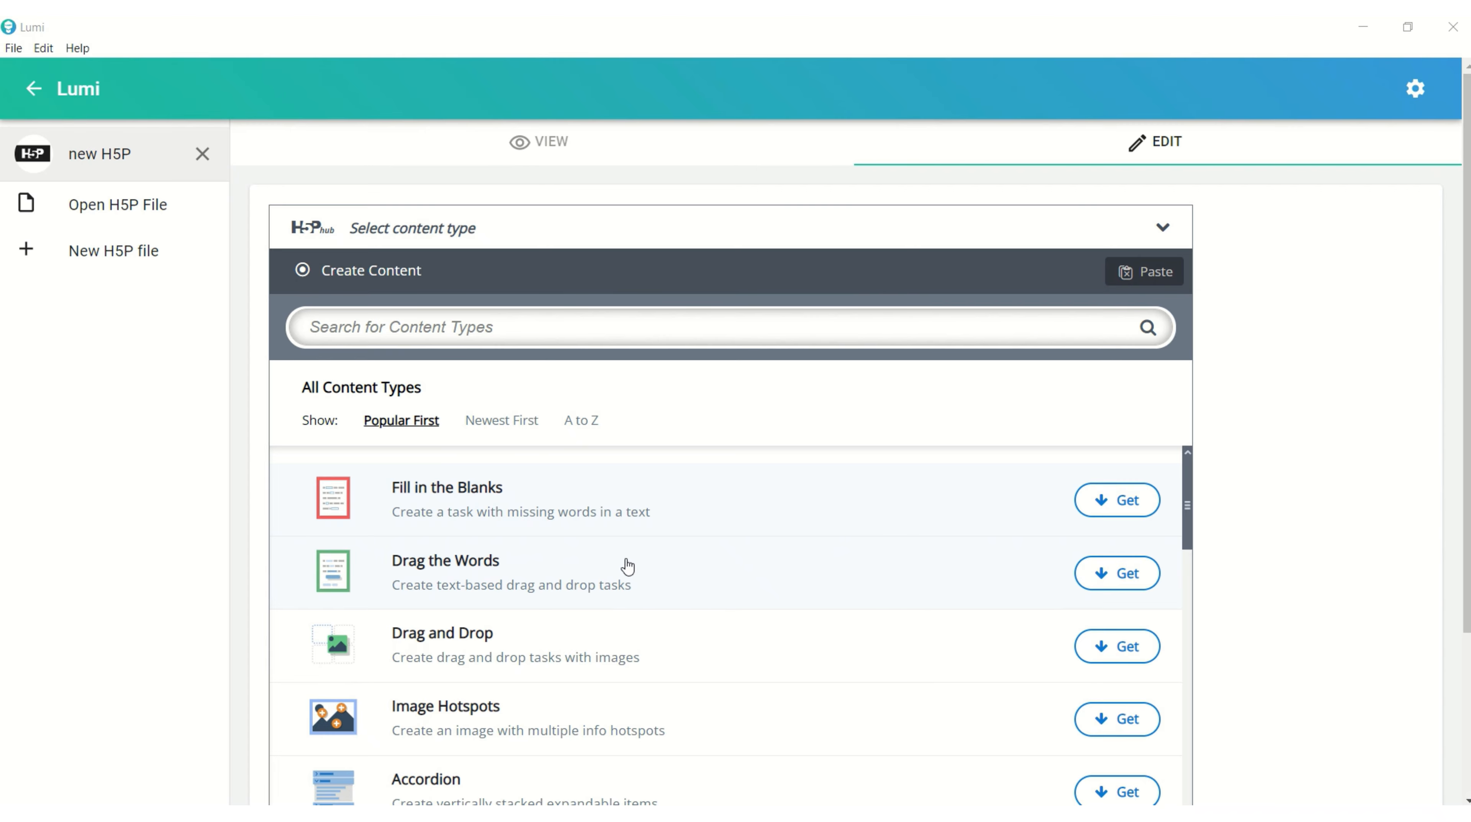
Install the Single Choice Set content type and use it for the new H5P.
scroll(630, 532, "down", 5)
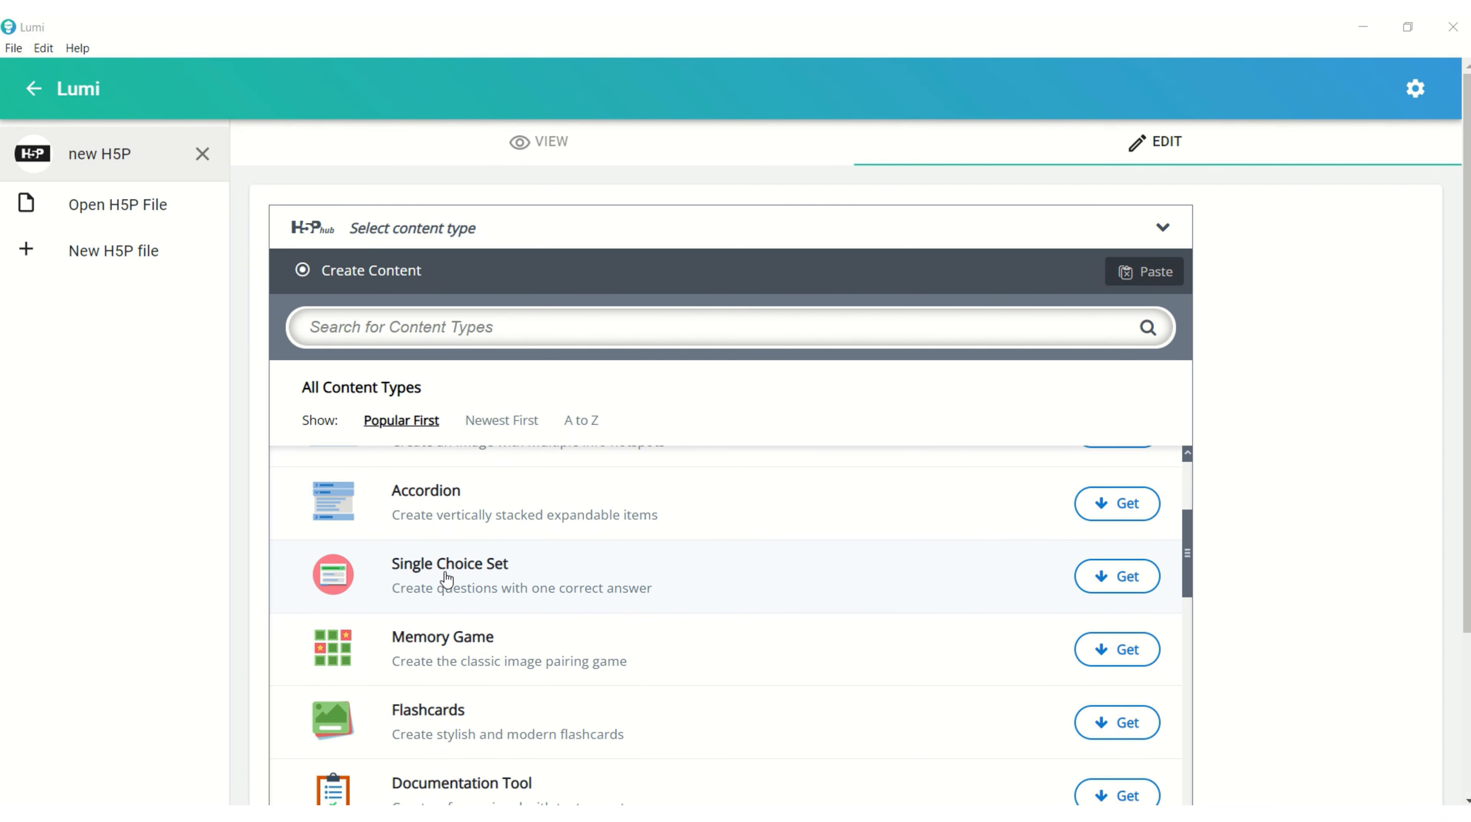
left_click(456, 331)
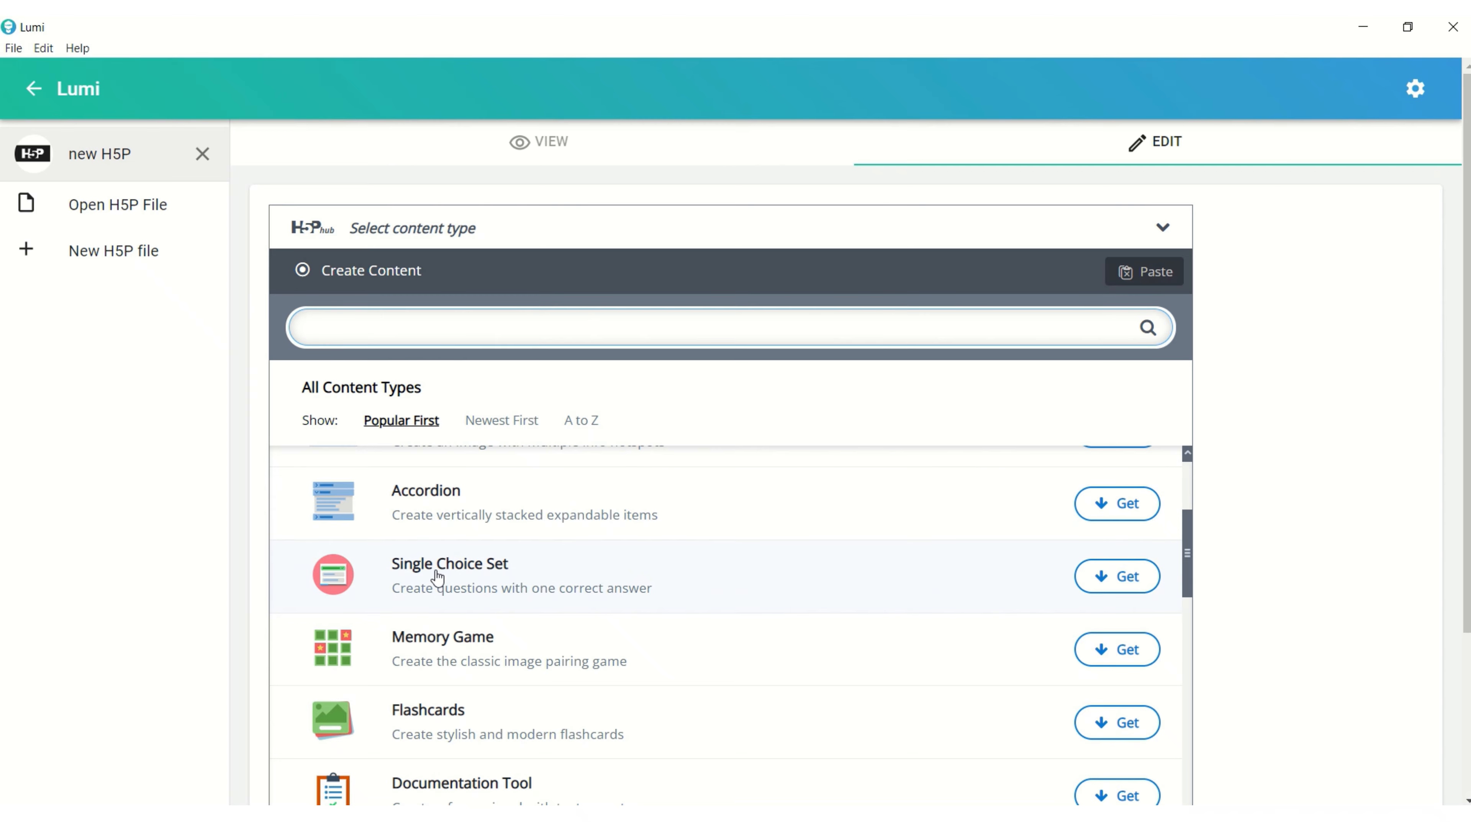
left_click(1128, 576)
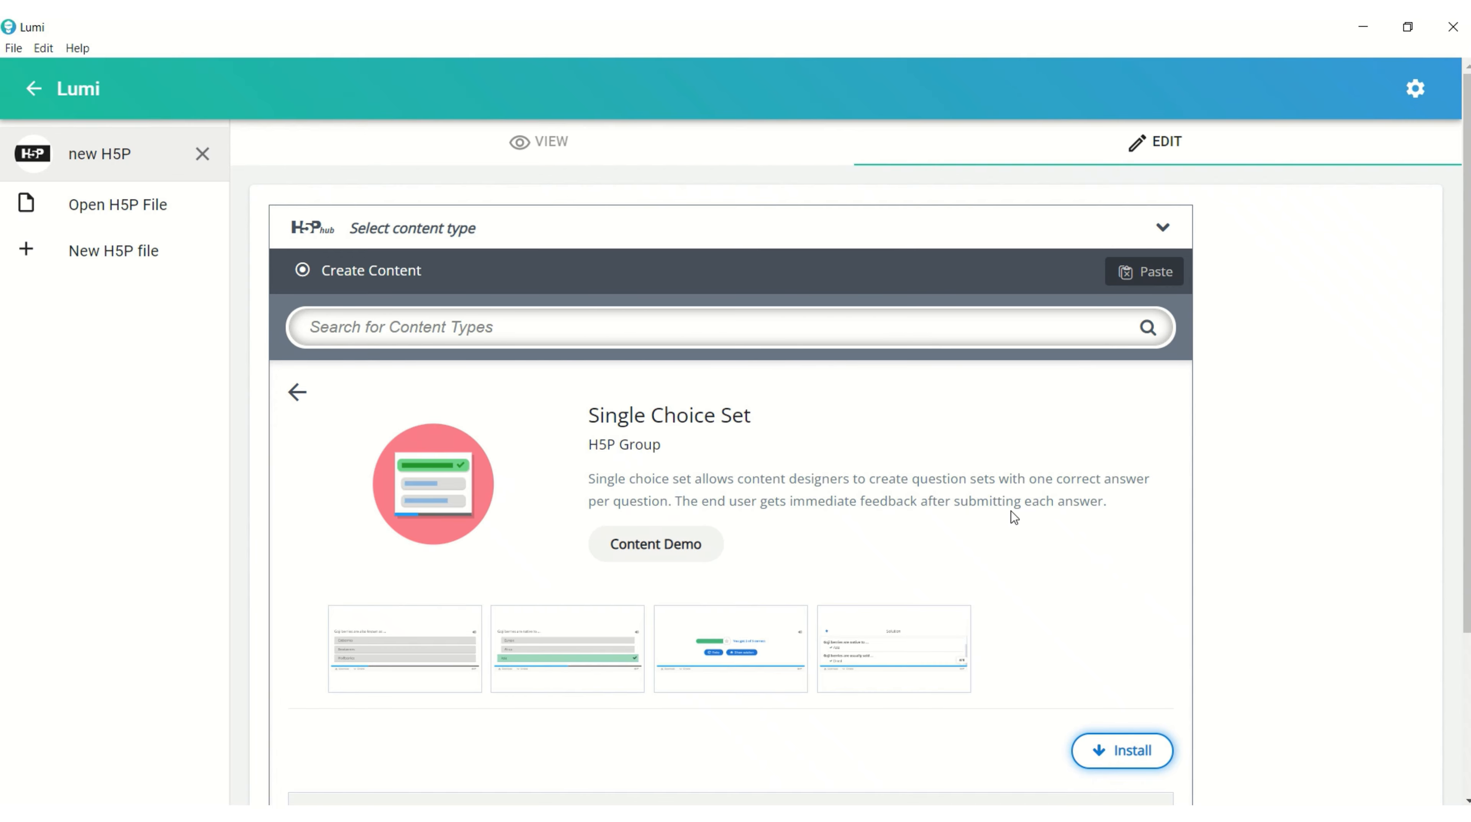
left_click(1107, 753)
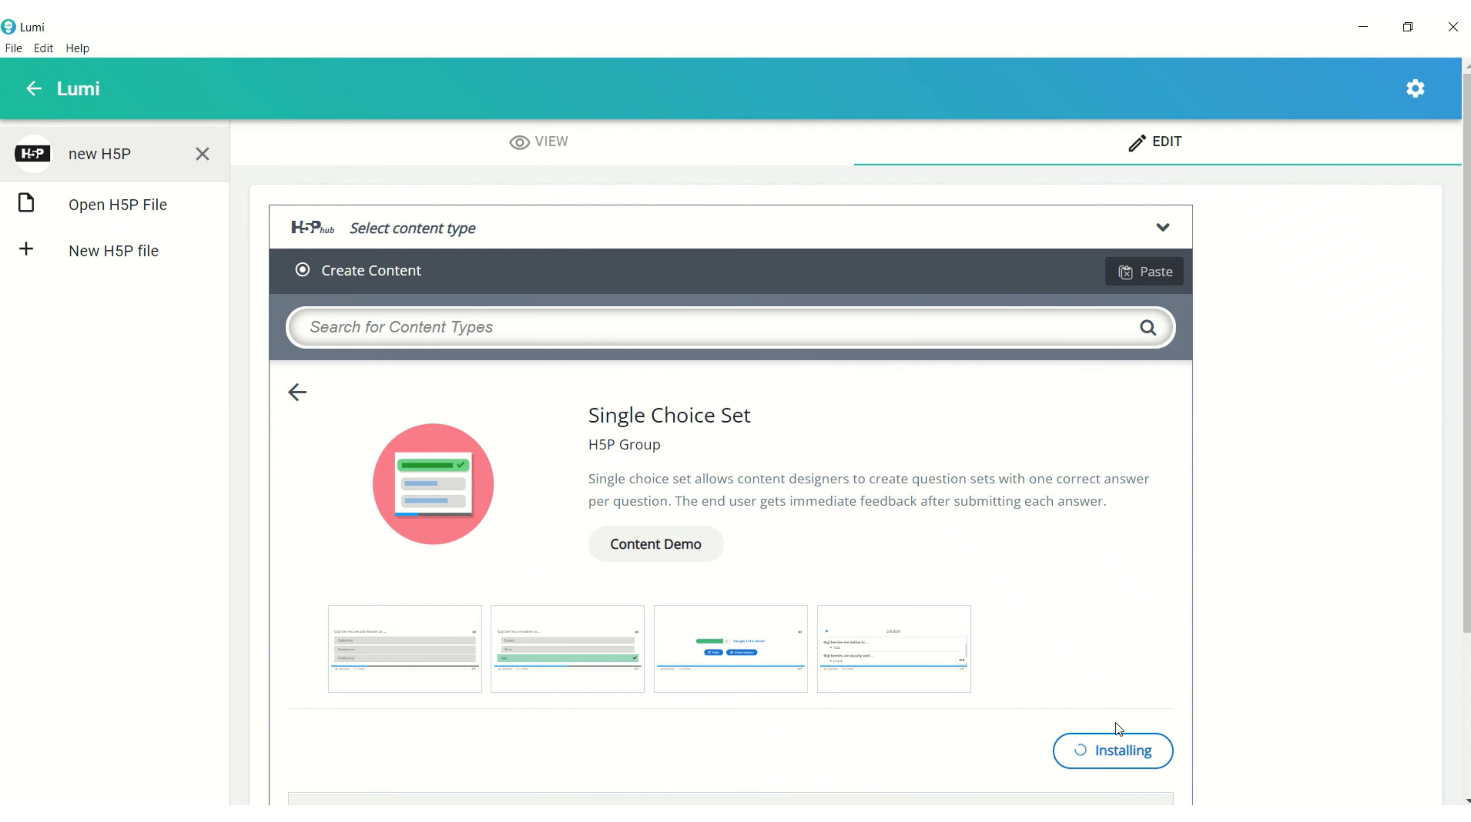
left_click(1127, 792)
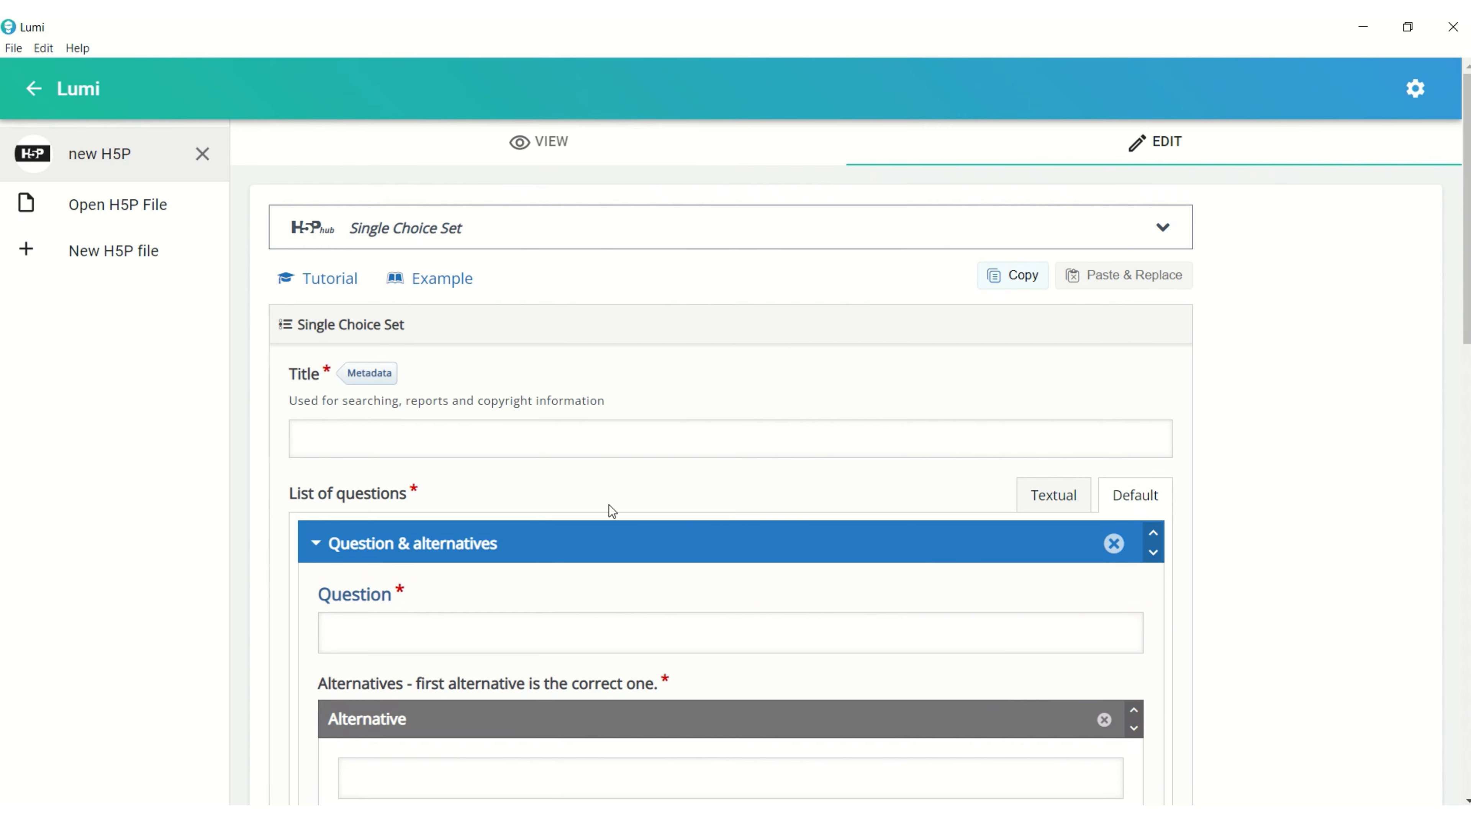
Enter "Equipment Safety" as the title of the Single Choice Set.
left_click(481, 432)
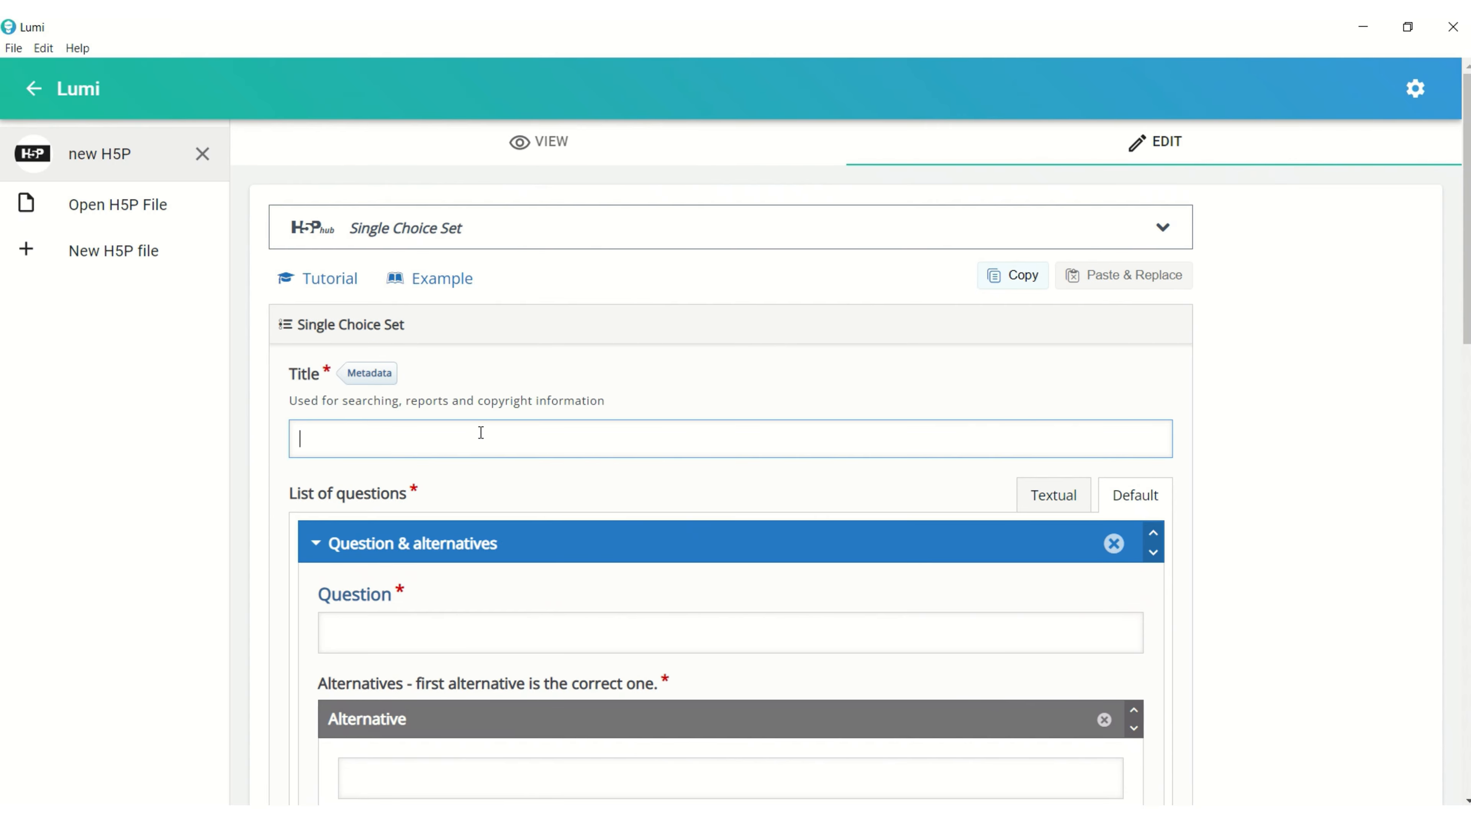
type("Equip")
type("mn")
type("nt Safey")
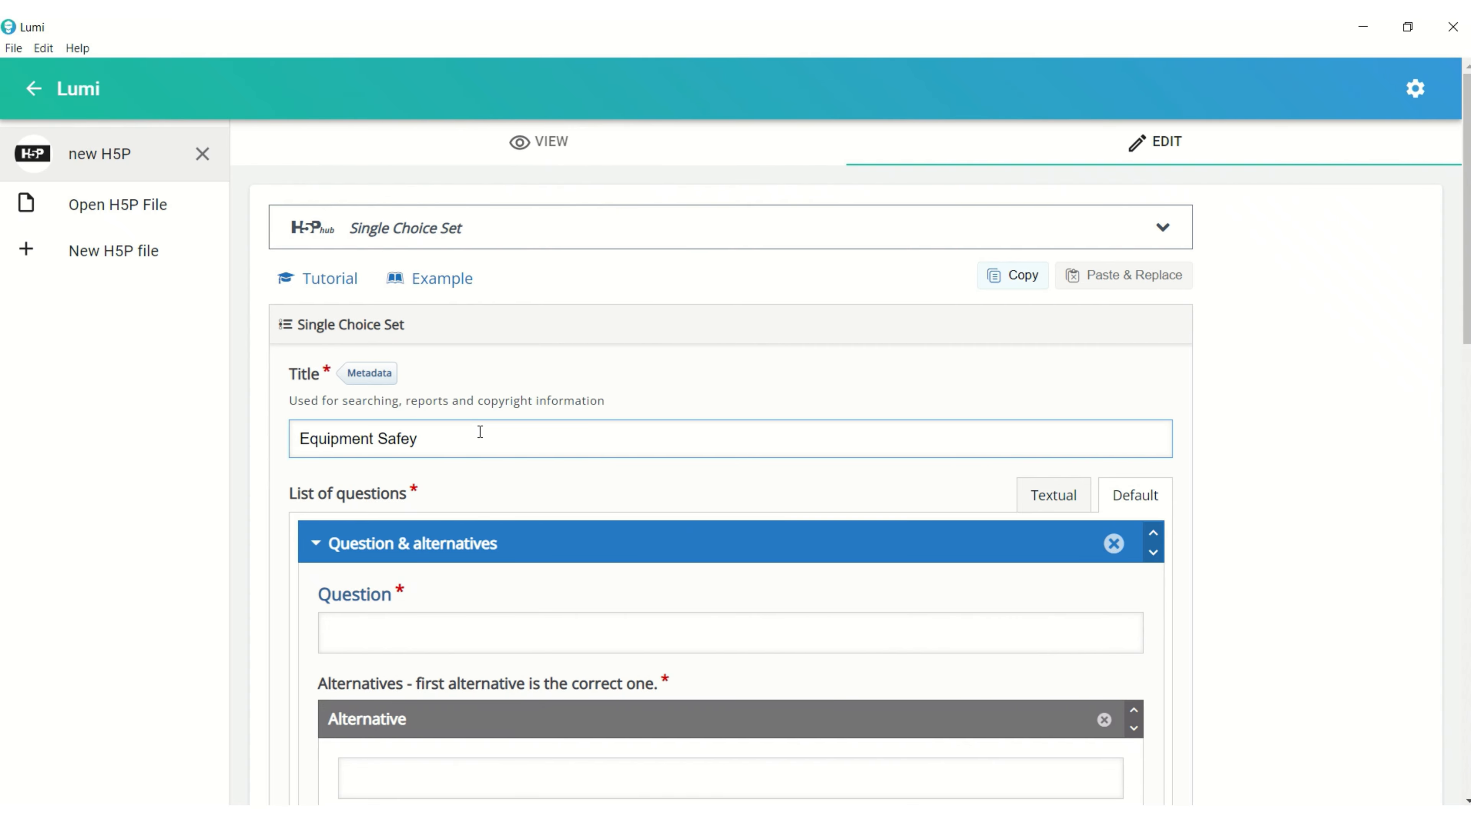
key("BackSpace")
type("ty")
Enter the first question "What should you always use when cutting food in the kitchen?" with "A cutting board" as its first alternative.
left_click(527, 640)
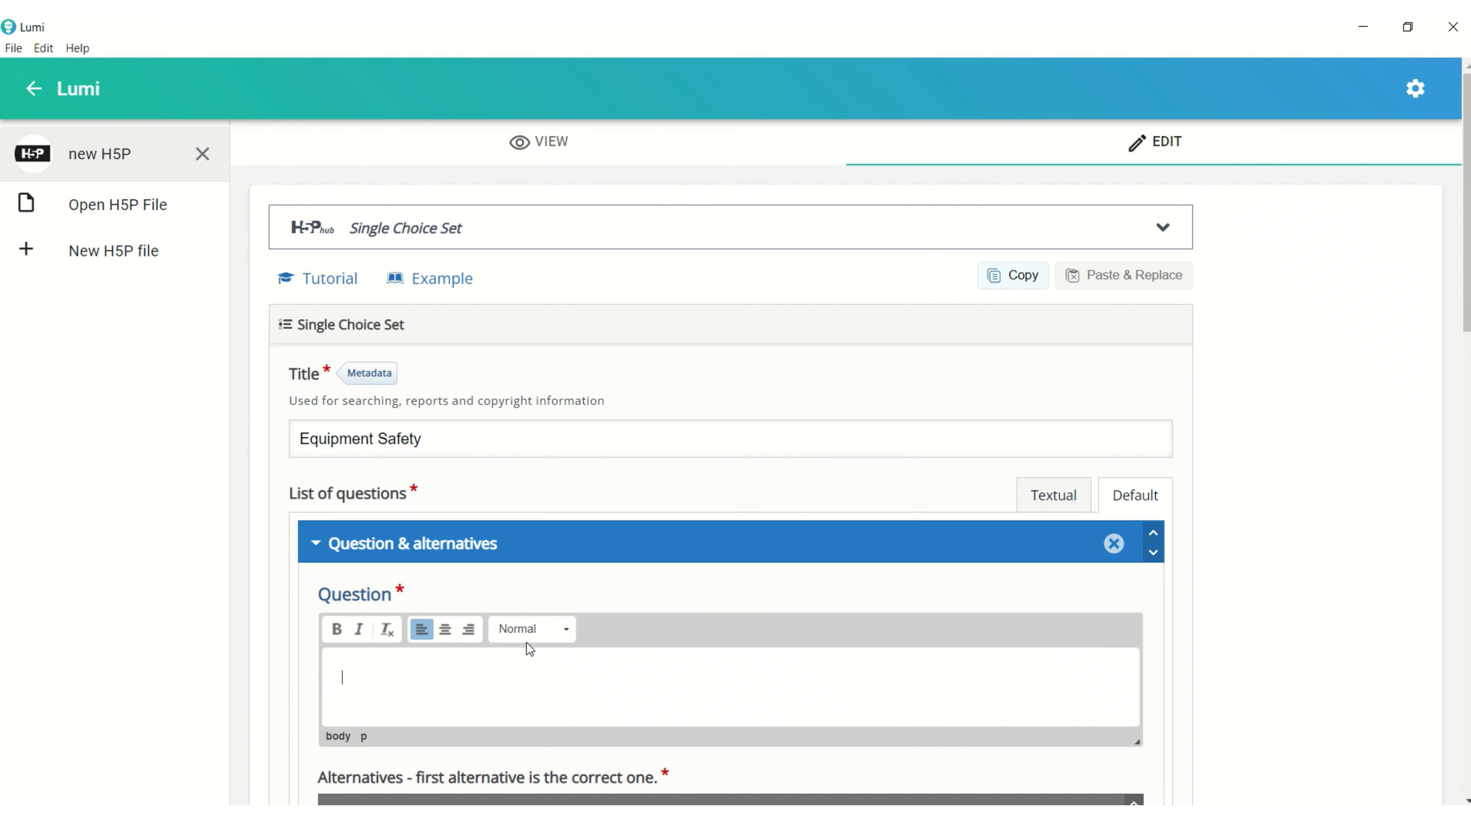
type("What should you always use when cutting food in the kitchen?")
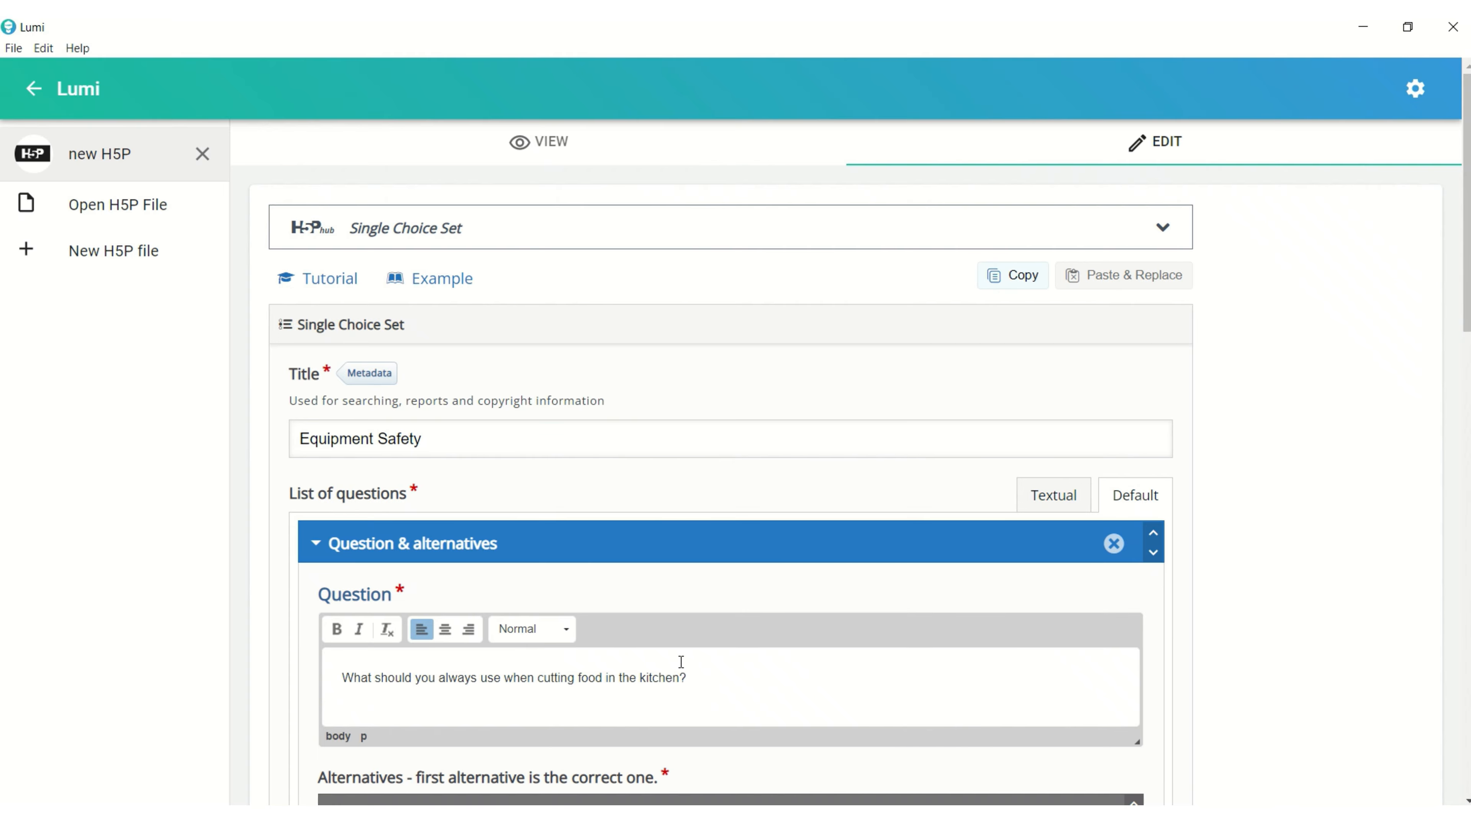
scroll(706, 661, "down", 5)
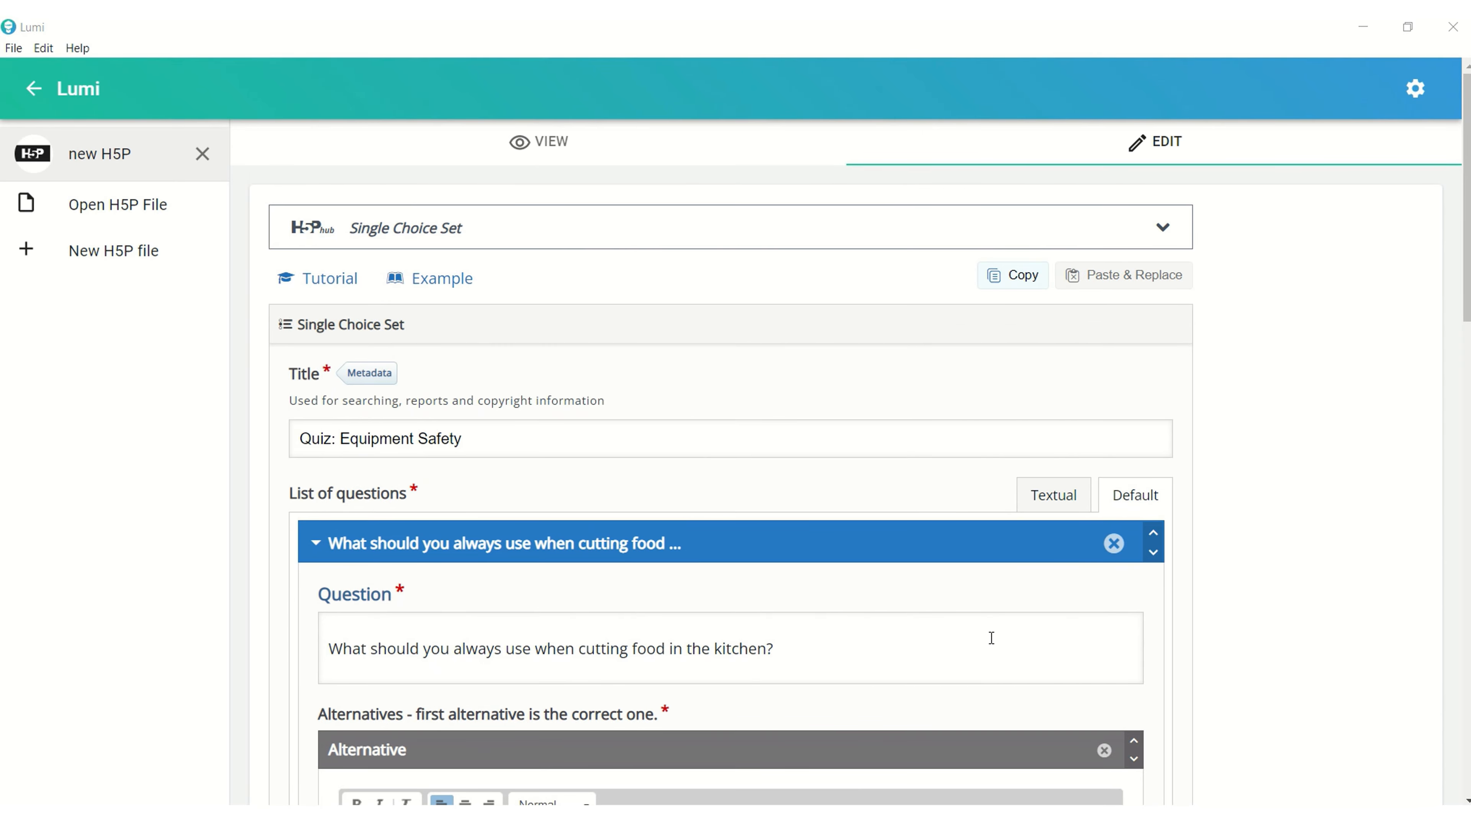
scroll(719, 618, "down", 8)
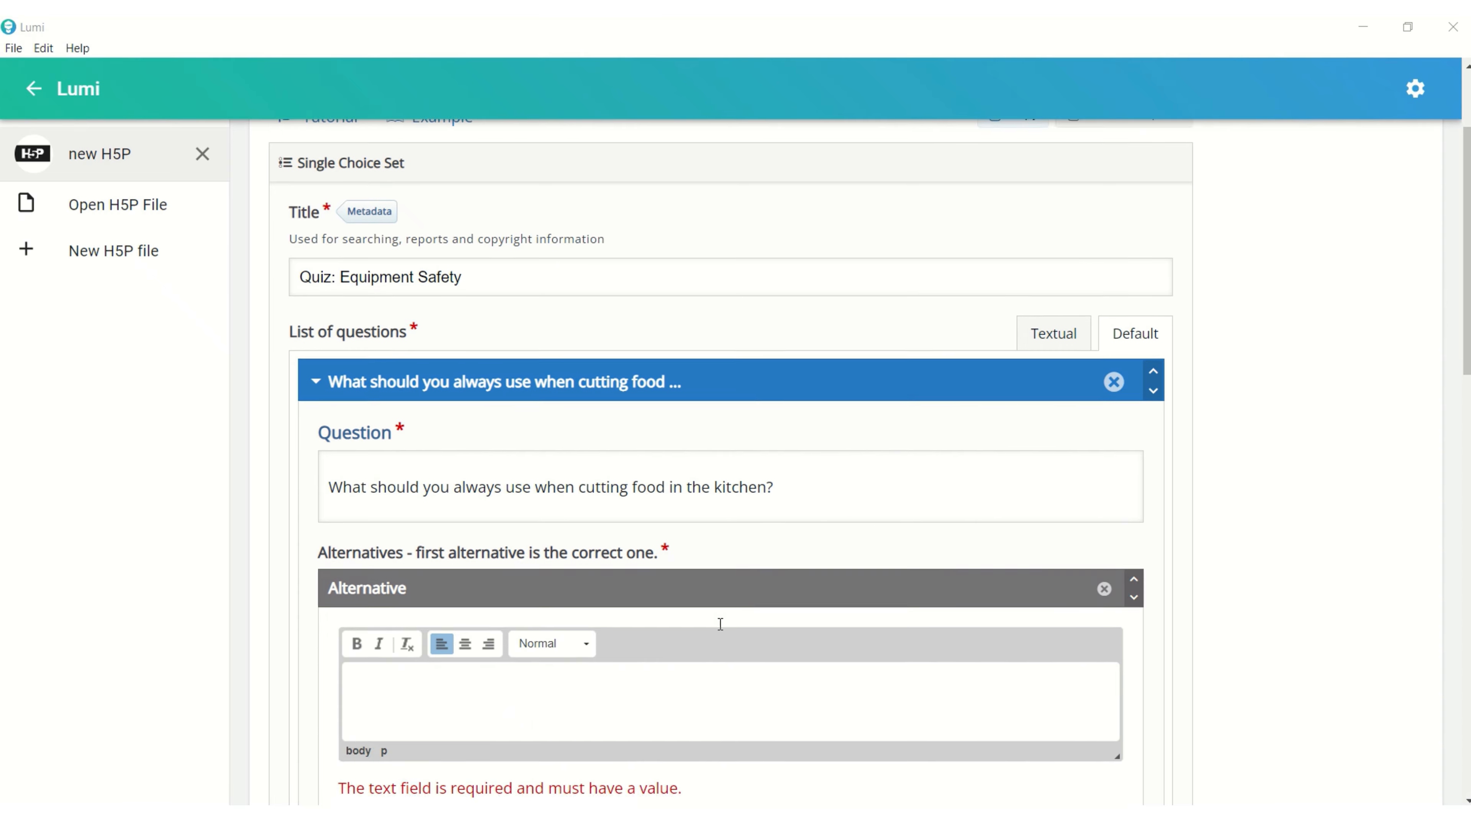
left_click(418, 361)
left_click(410, 587)
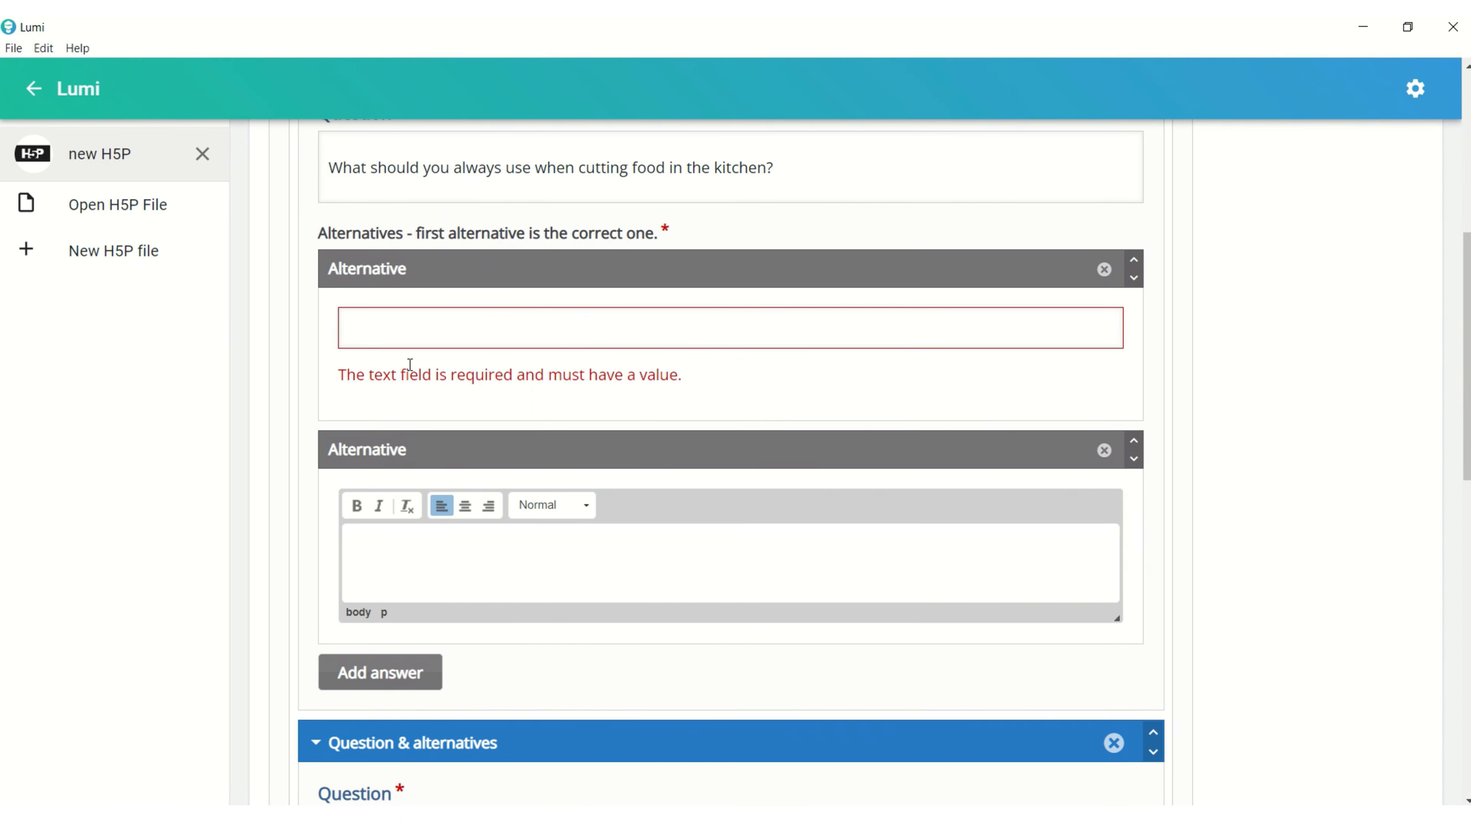
left_click(402, 340)
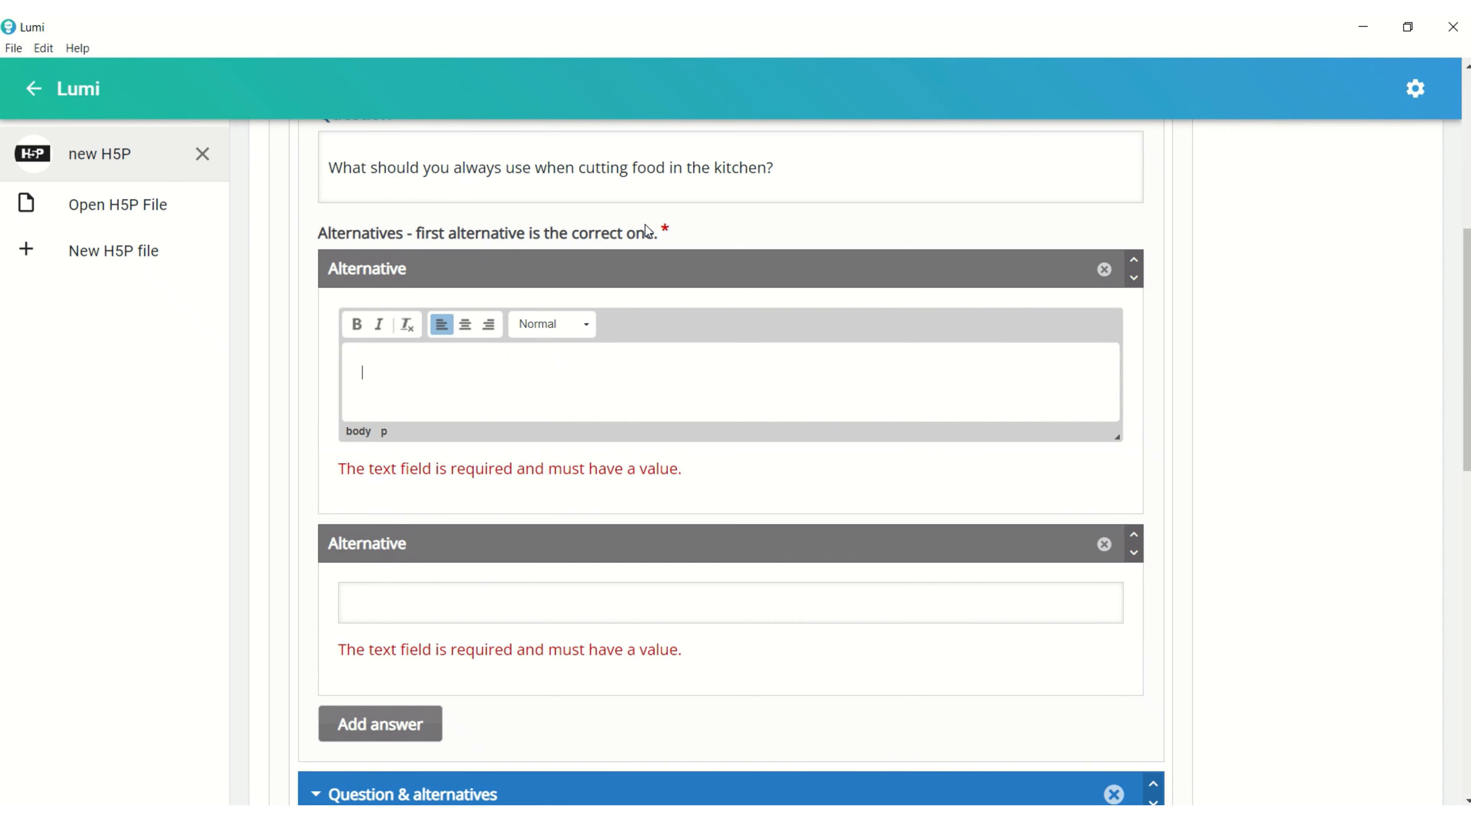
type("A cutting board")
Fill in "A towel" as the second alternative of the cutting food question.
scroll(418, 409, "down", 3)
left_click(406, 411)
scroll(396, 431, "up", 3)
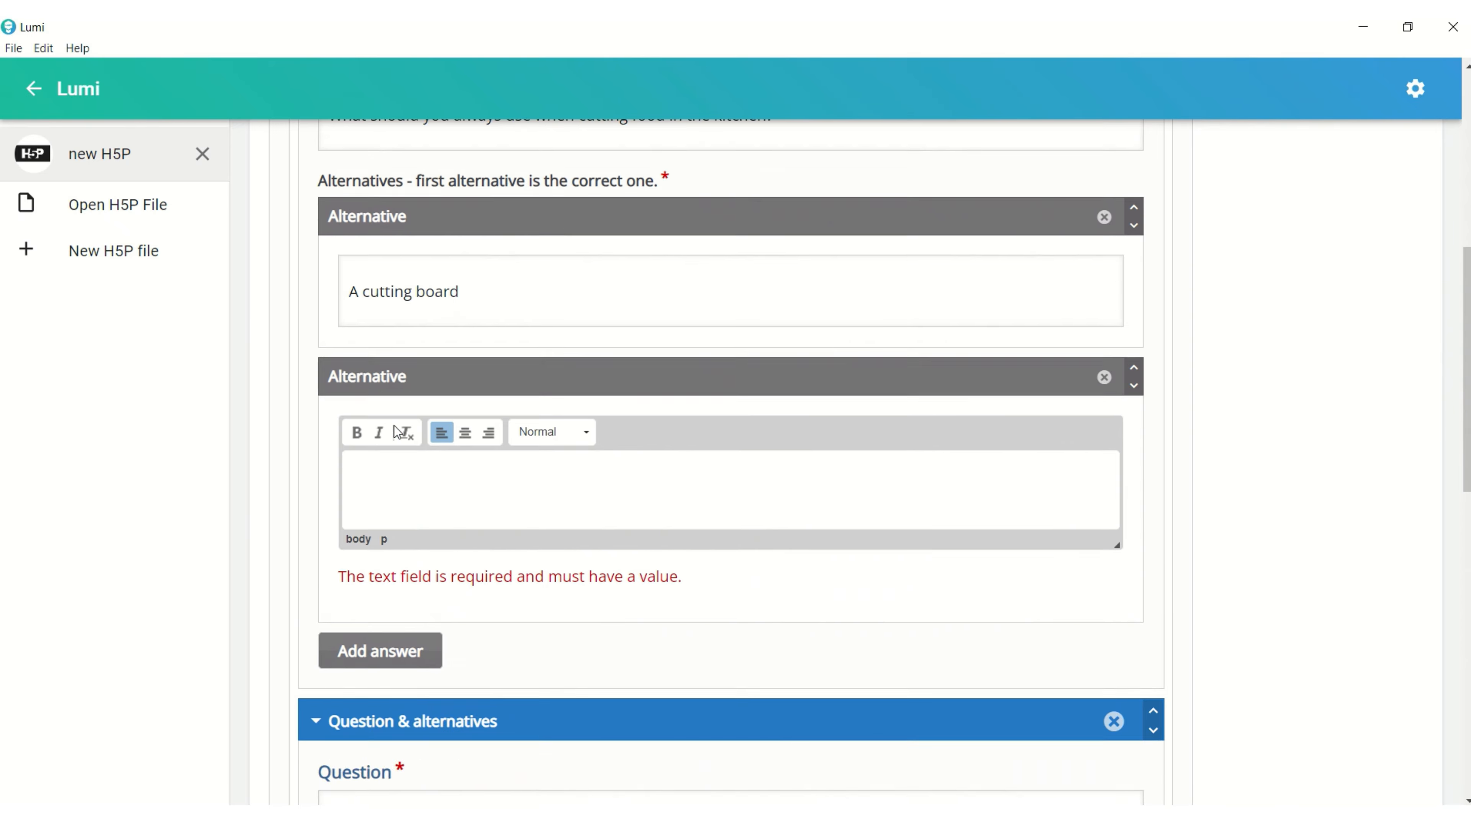
type("A towel")
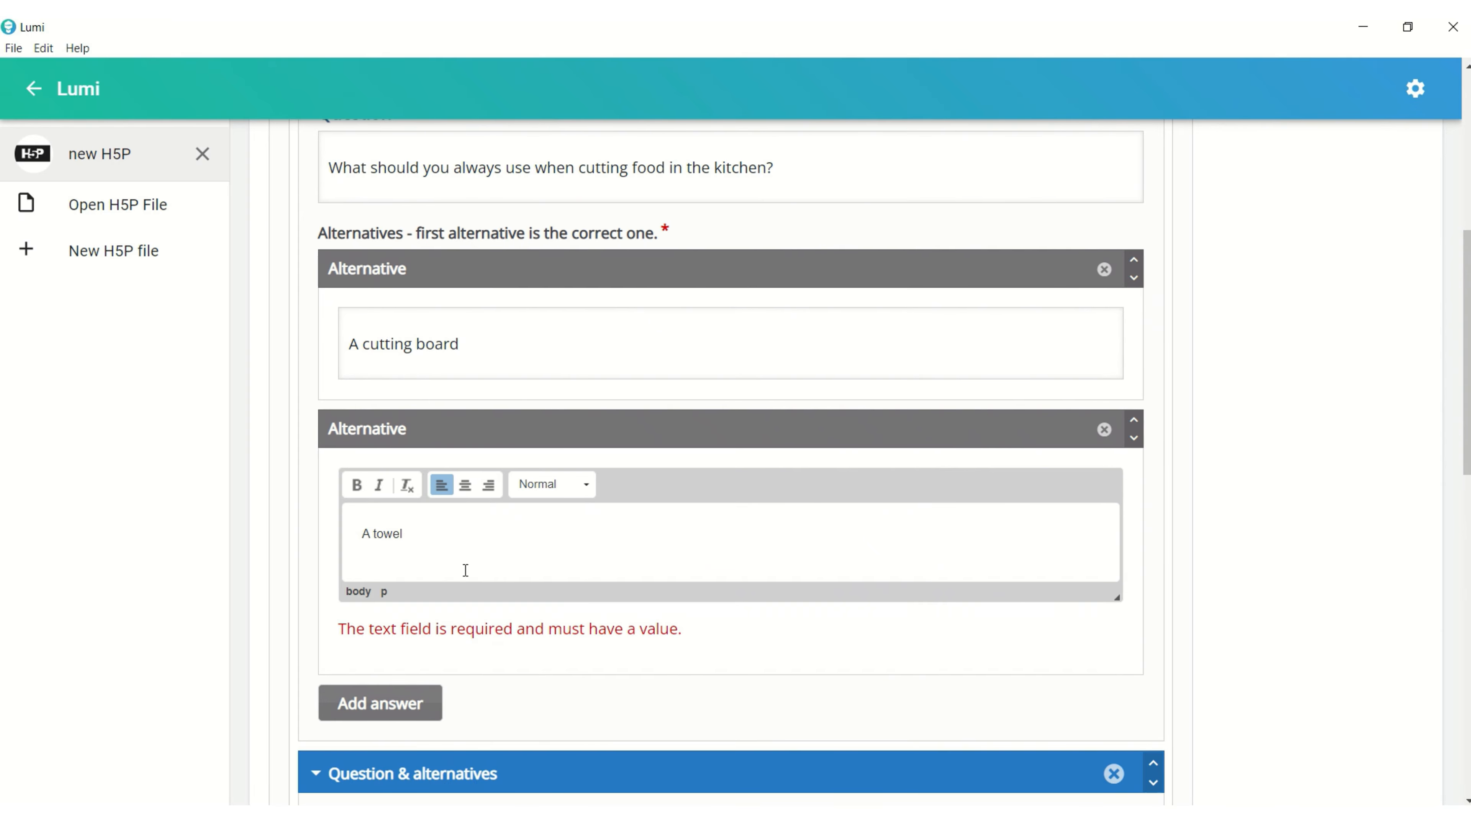
Add two more alternatives to the cutting food question: "Your hand" and "a plate".
scroll(499, 571, "down", 2)
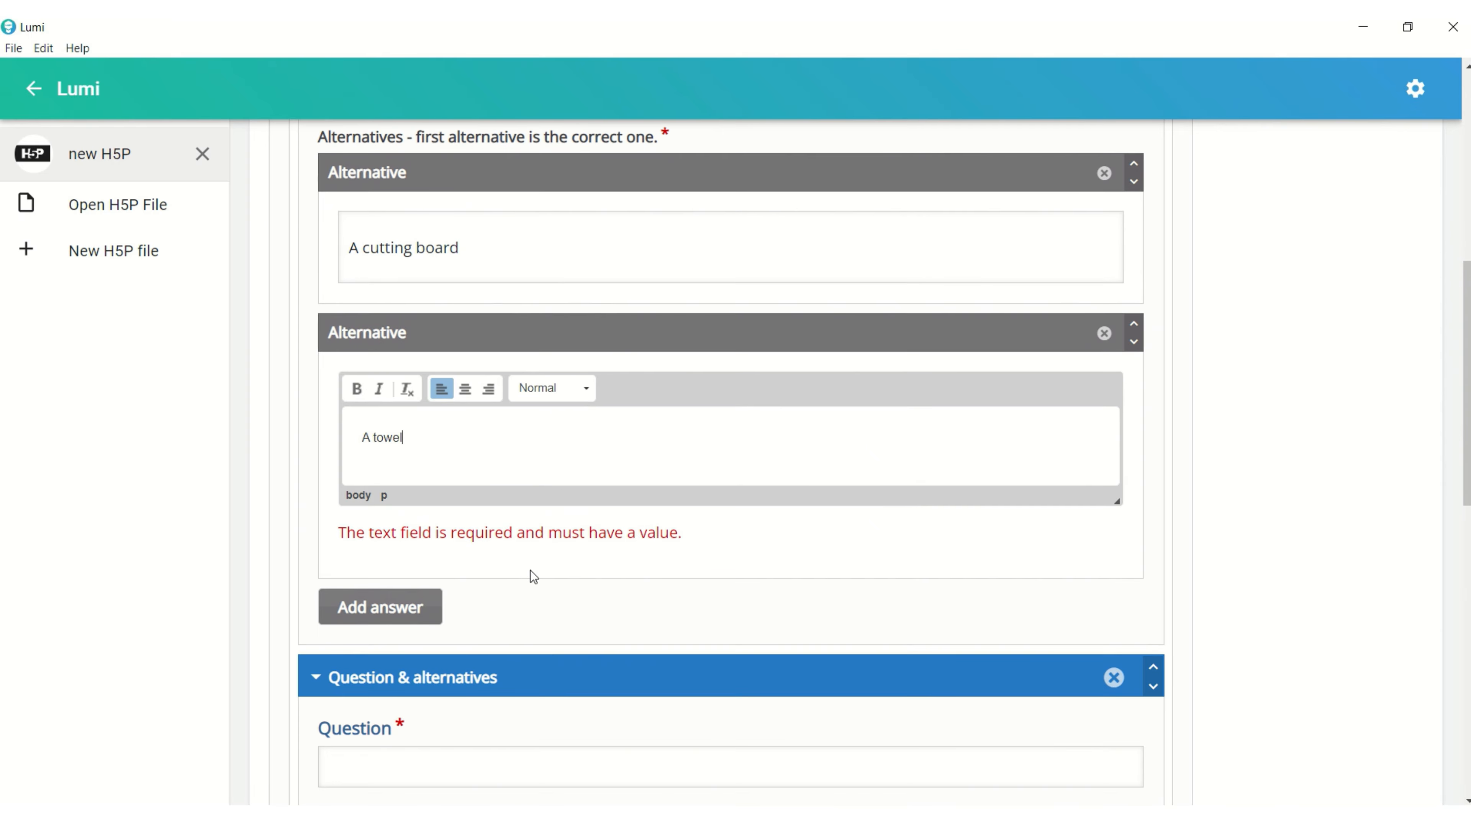
left_click(399, 603)
left_click(397, 601)
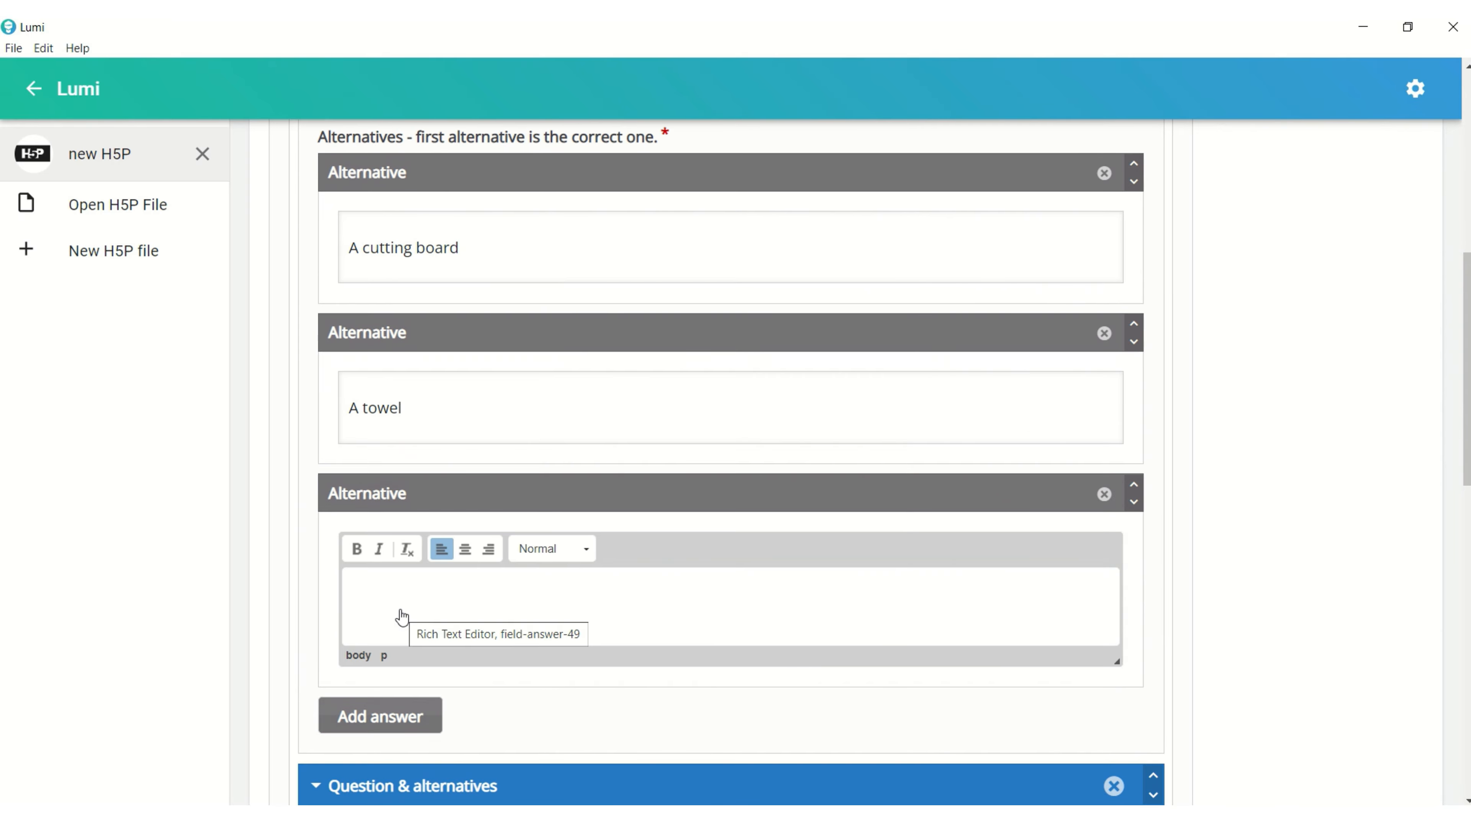
type("Your hand")
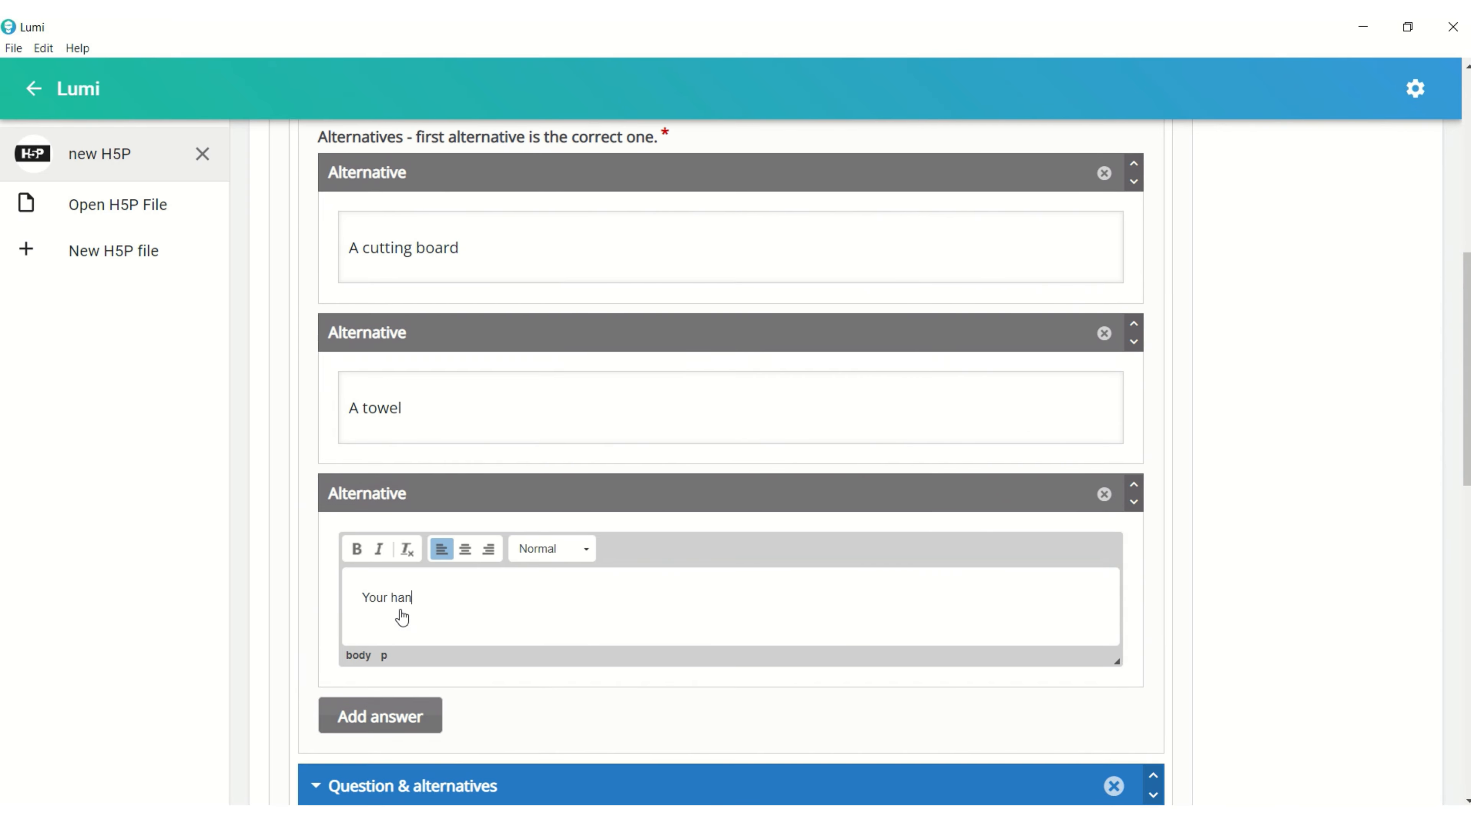
scroll(429, 583, "down", 4)
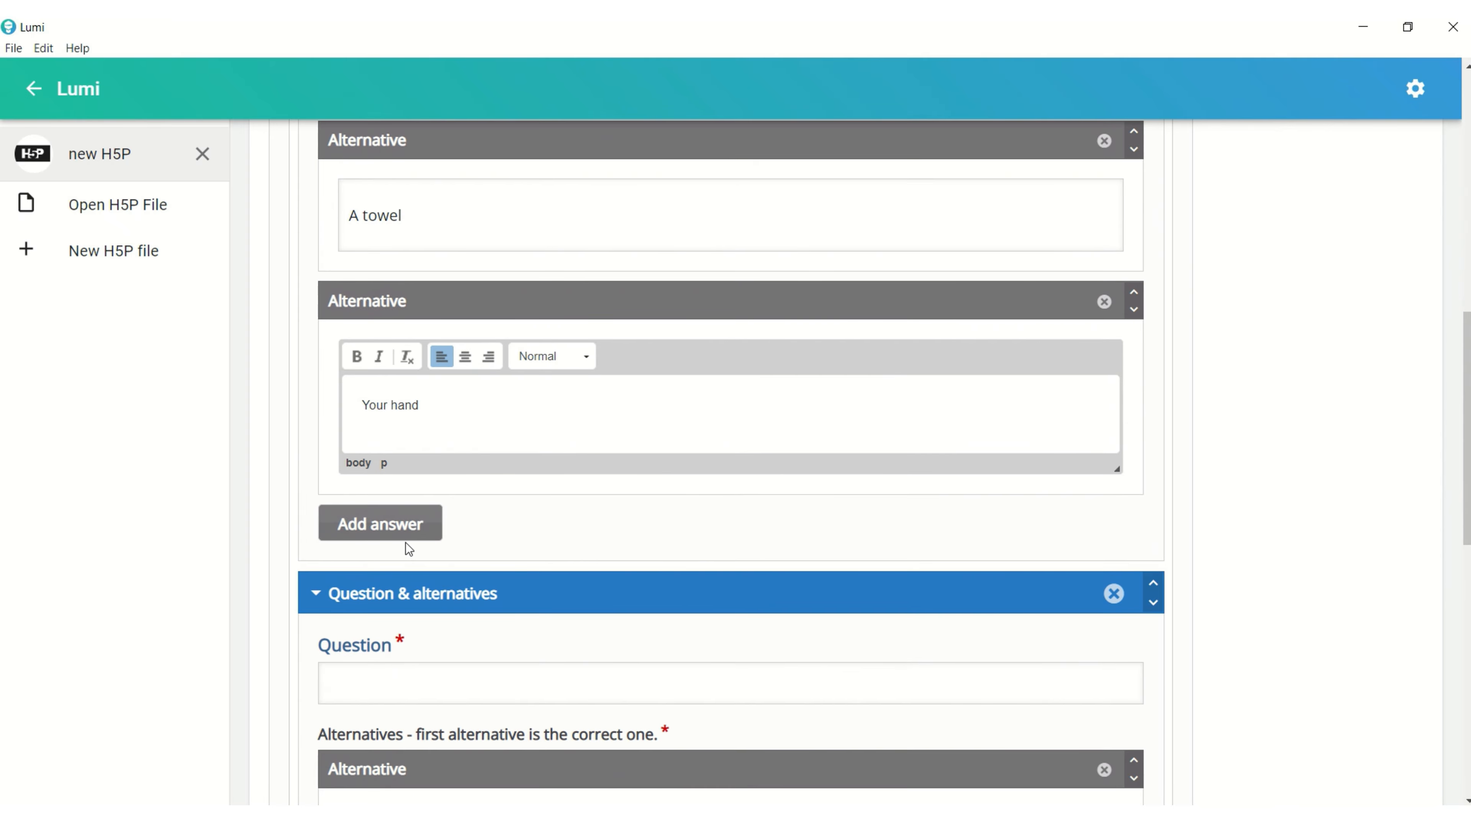
left_click(400, 527)
left_click(436, 594)
type("a plate")
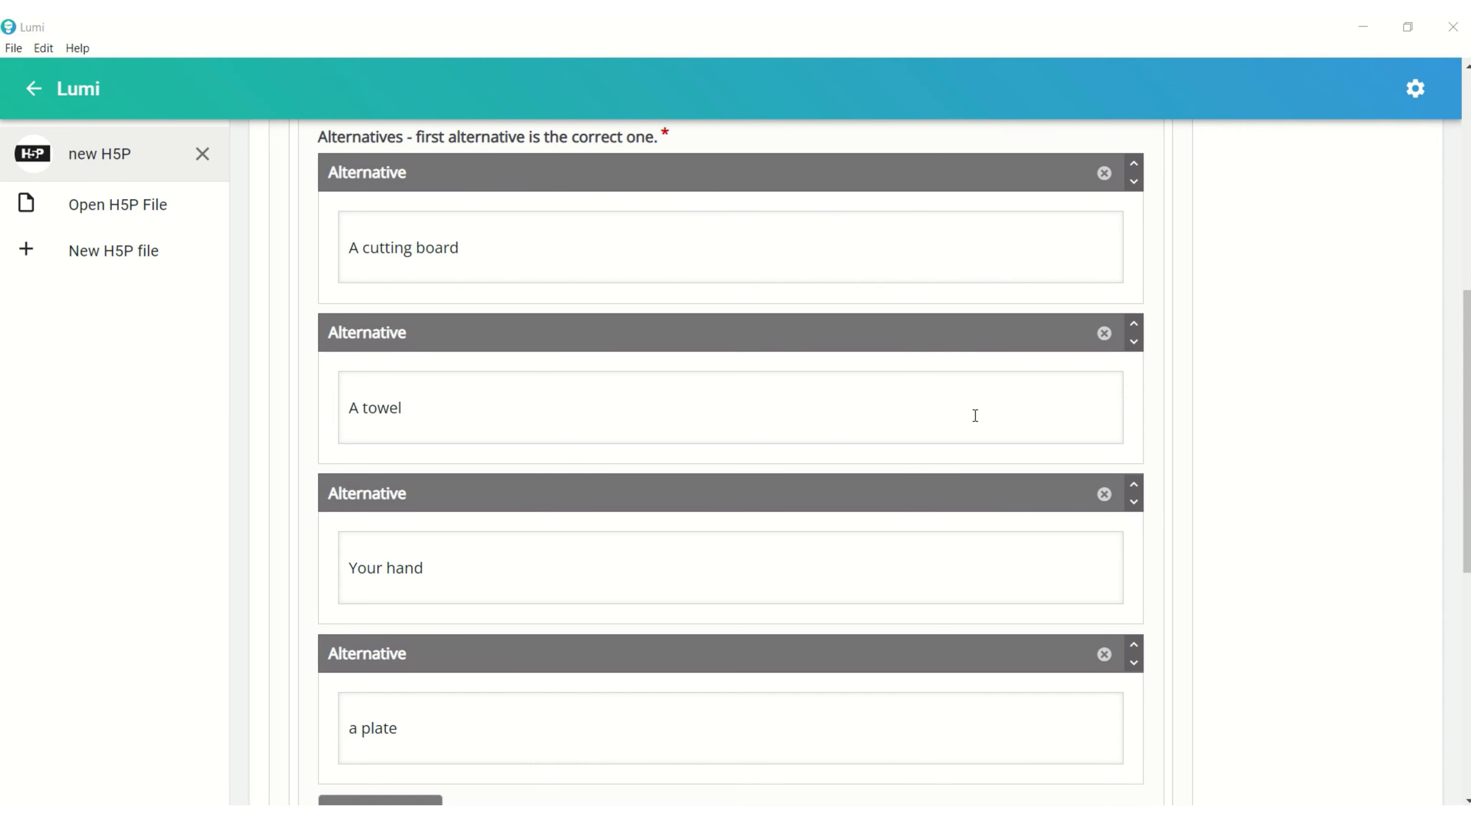
Move the "A cutting board" alternative down below "A towel" and add another blank question to the set.
left_click(1133, 183)
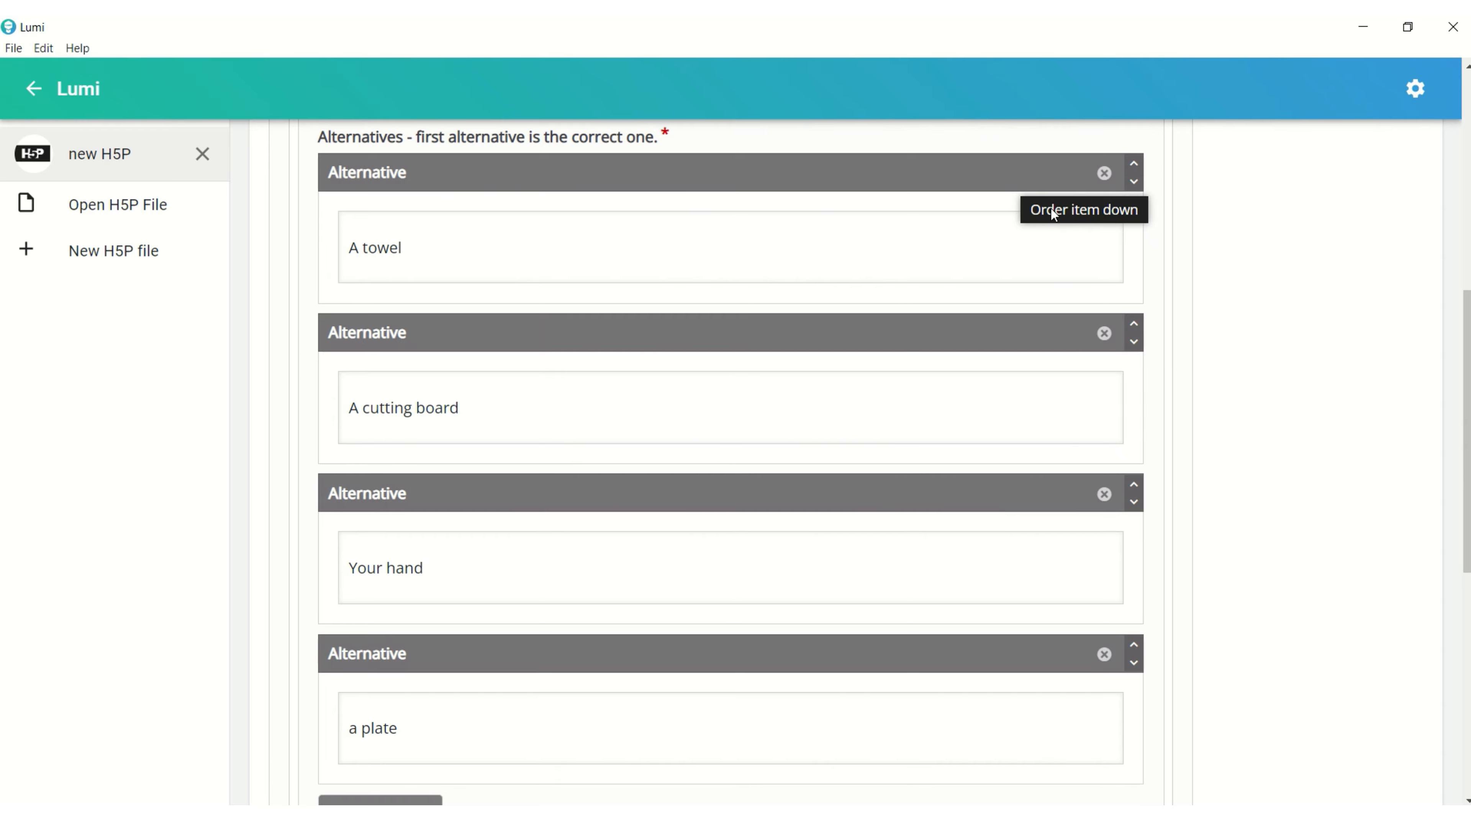
scroll(904, 392, "down", 5)
scroll(904, 392, "down", 3)
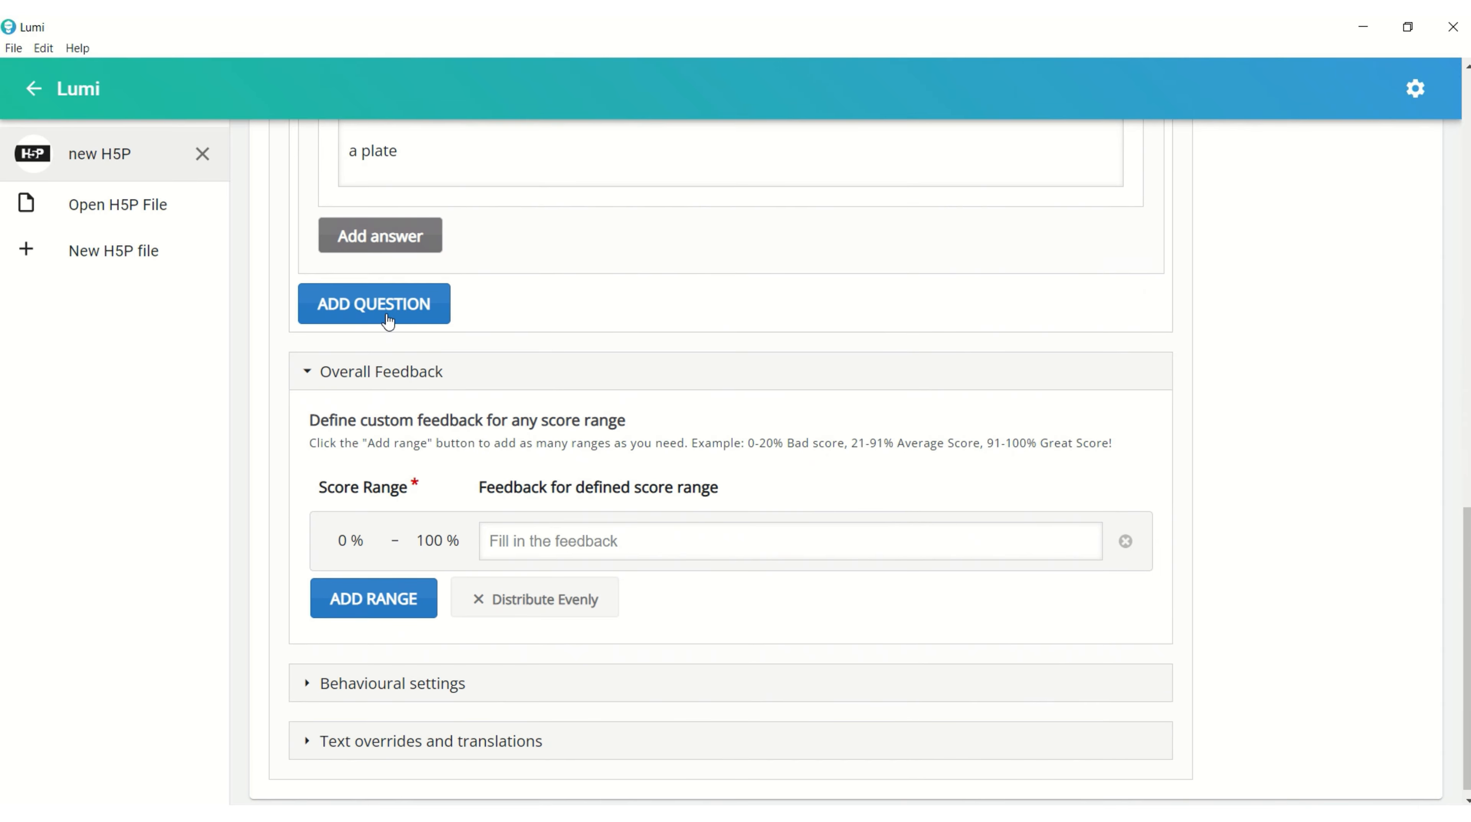
left_click(381, 305)
scroll(741, 444, "down", 7)
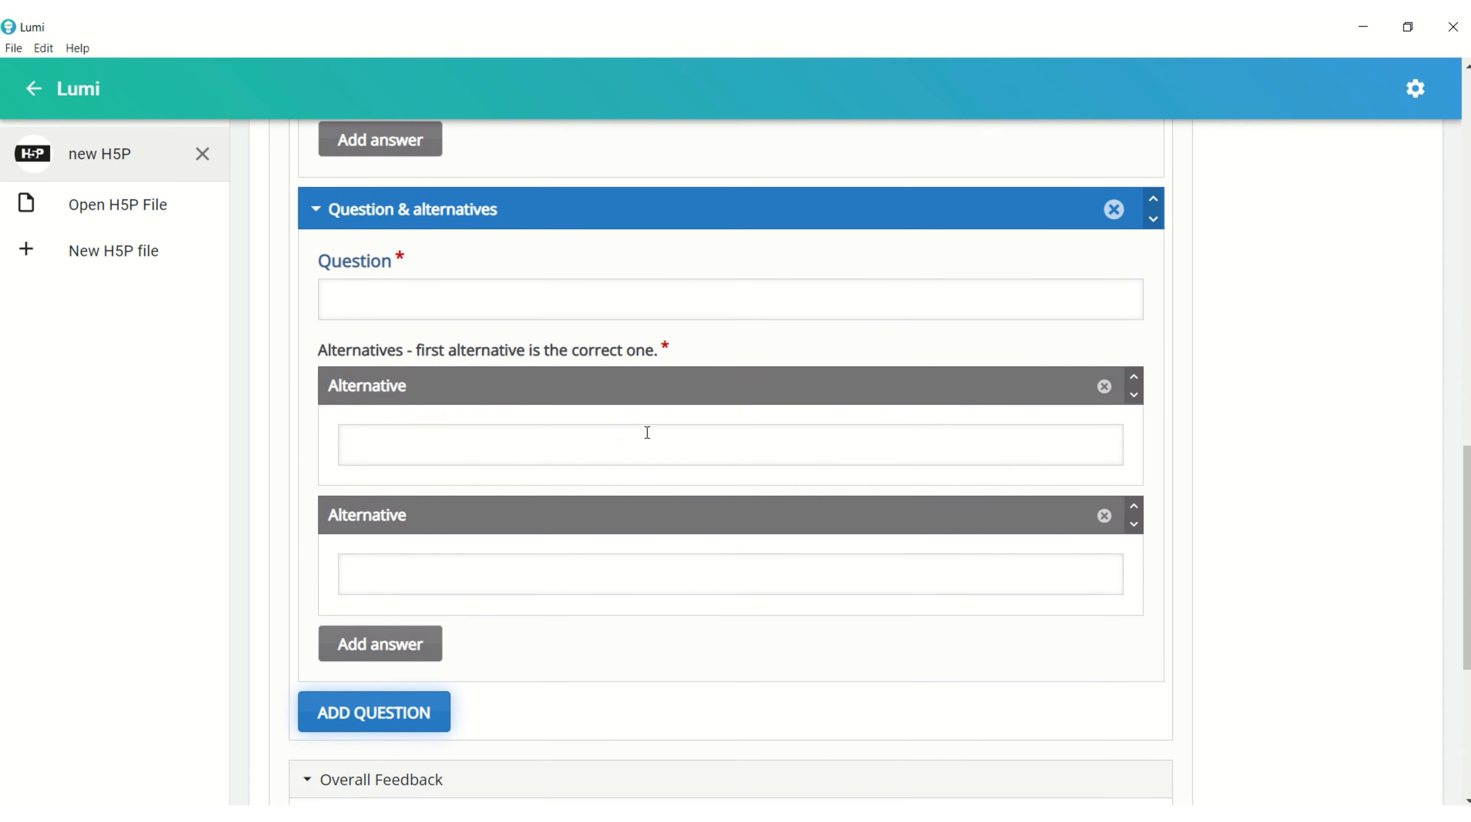
scroll(528, 419, "up", 3)
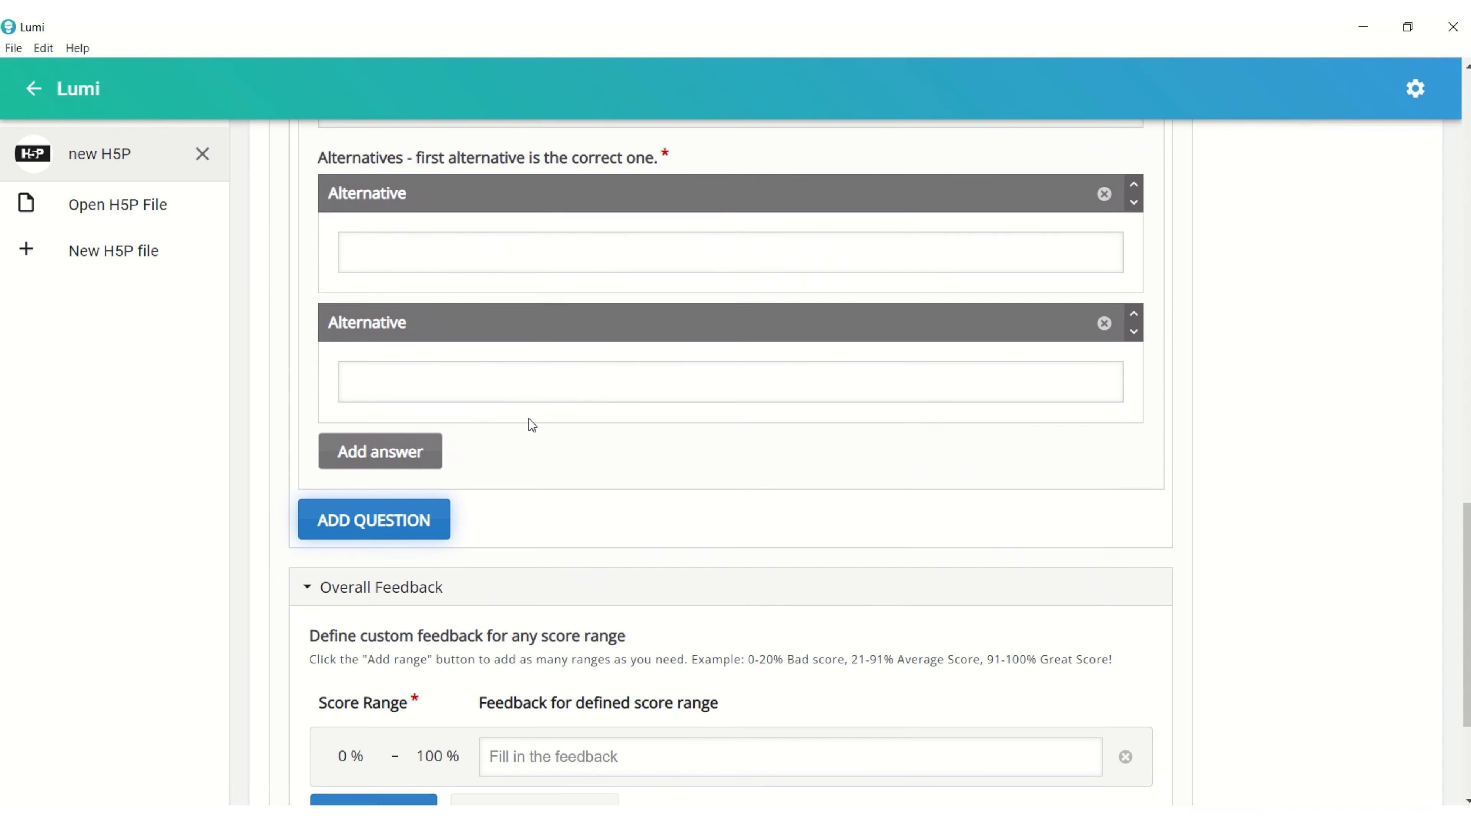
scroll(460, 369, "up", 2)
Add a second score range to the overall feedback and distribute the ranges evenly.
scroll(467, 387, "down", 5)
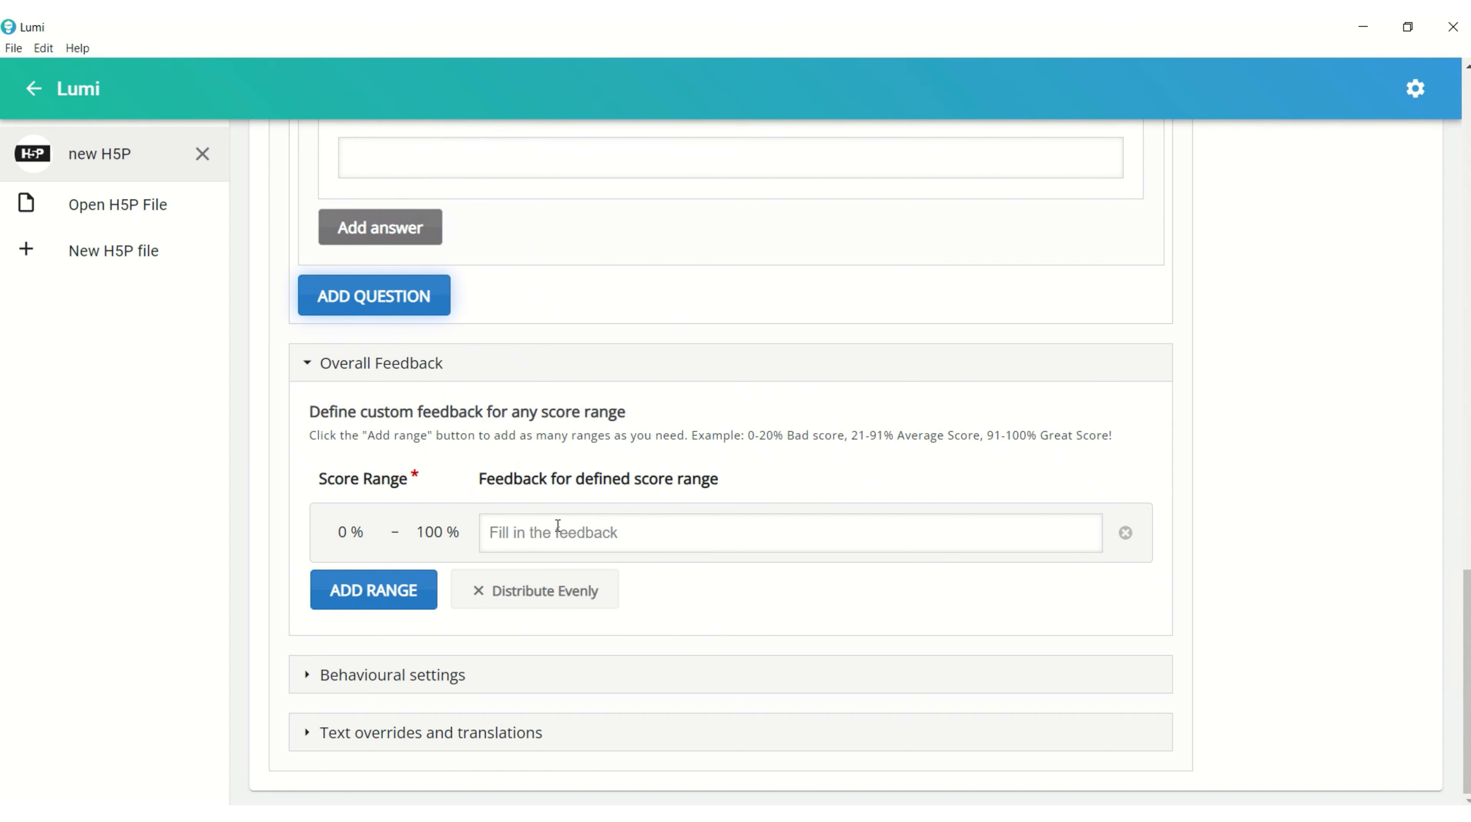
left_click(555, 538)
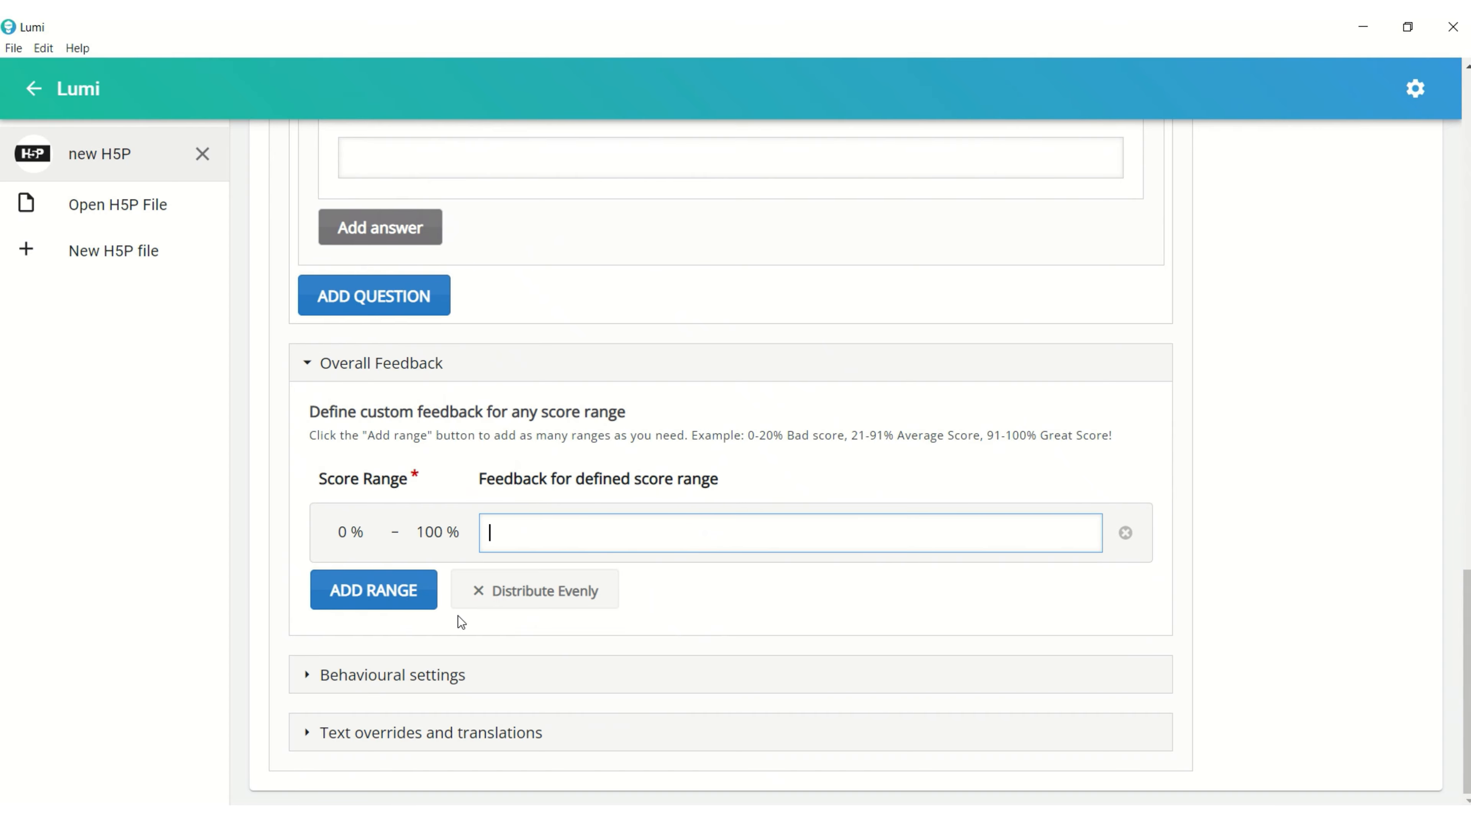
left_click(418, 602)
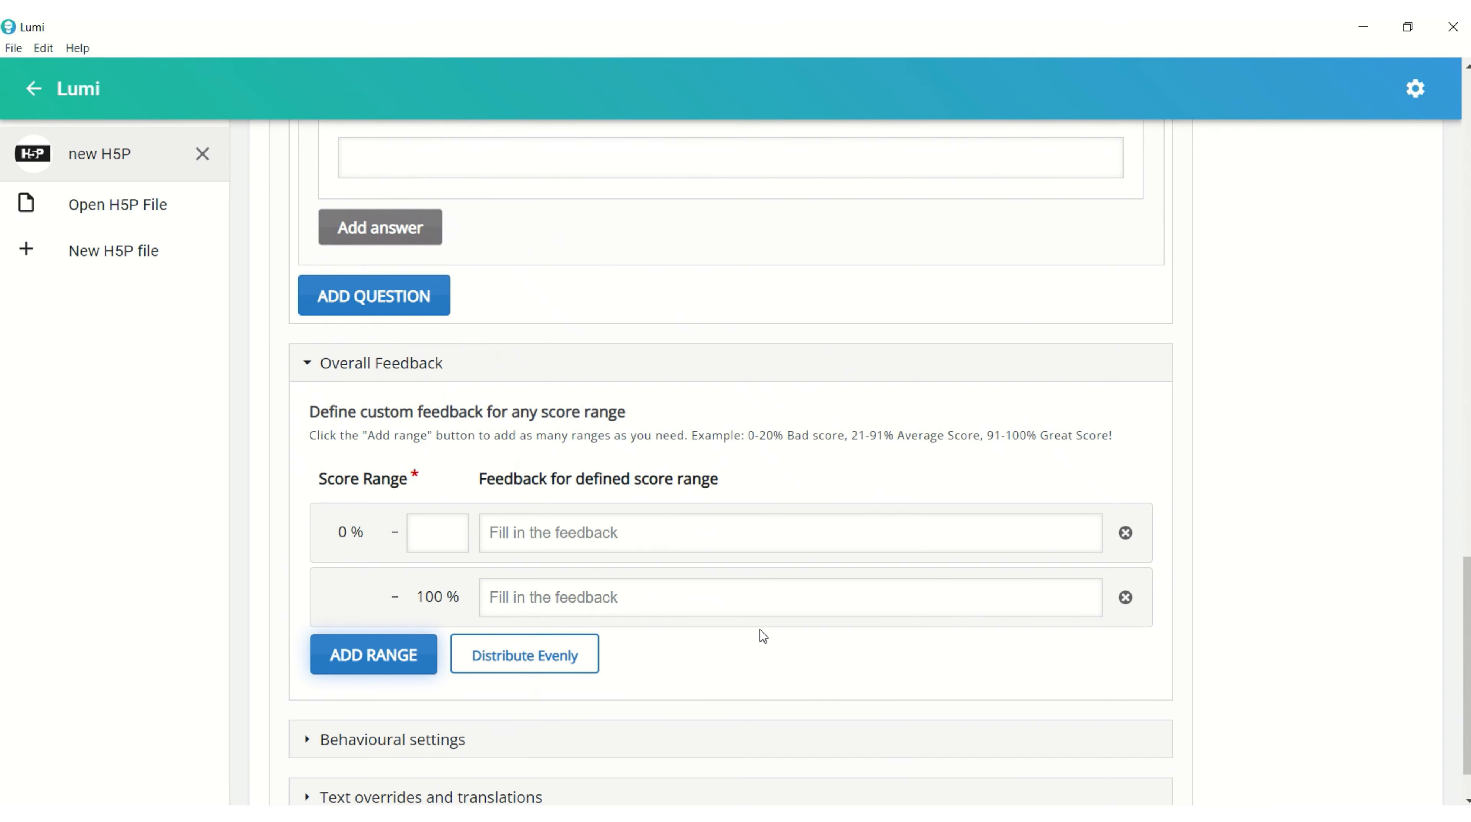
left_click(551, 662)
scroll(728, 691, "down", 1)
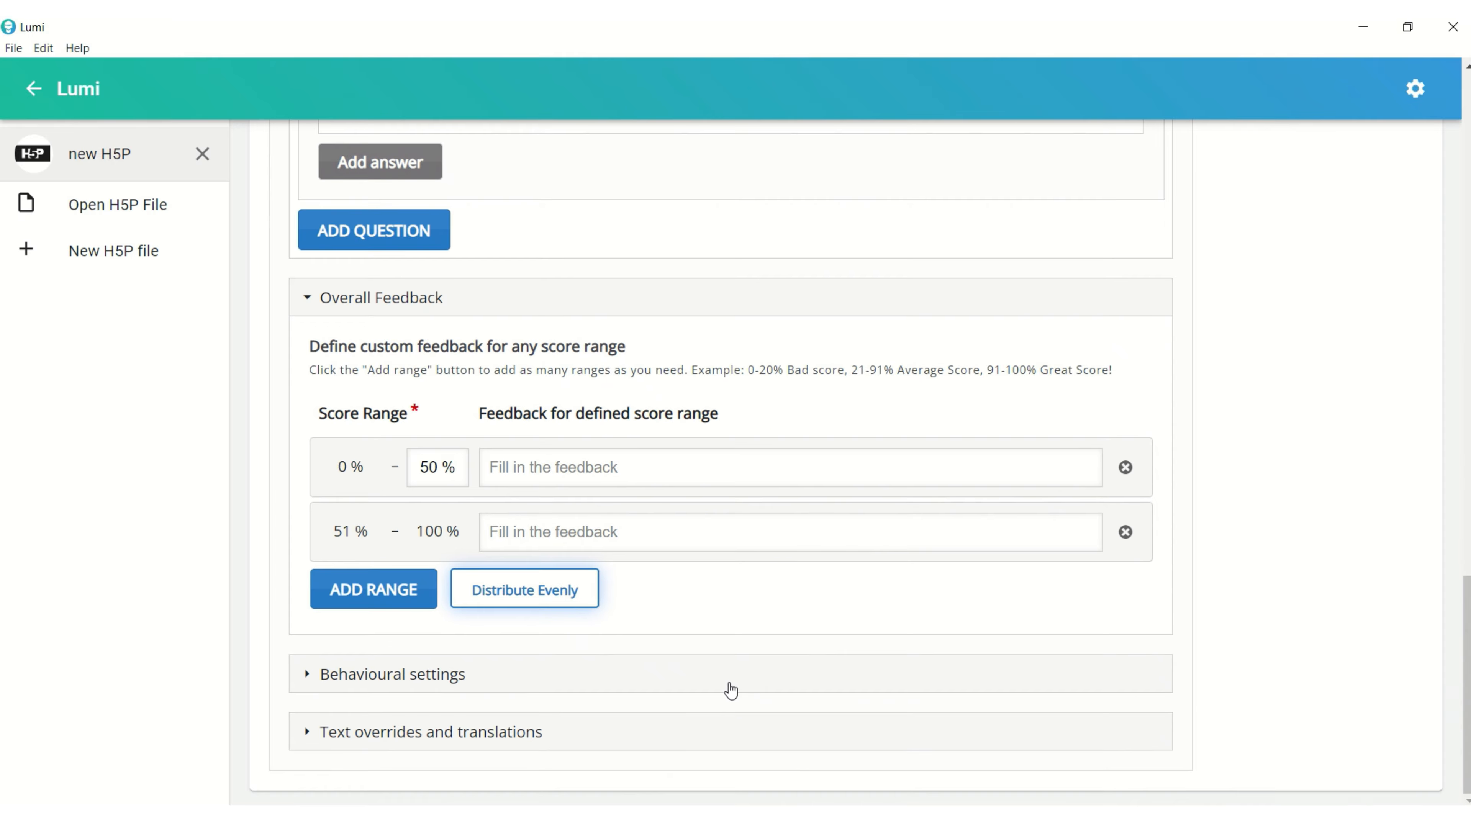
Open the behavioural settings and review the retry, show solution and pass percentage options, keeping the solution option enabled.
left_click(418, 691)
scroll(600, 687, "down", 7)
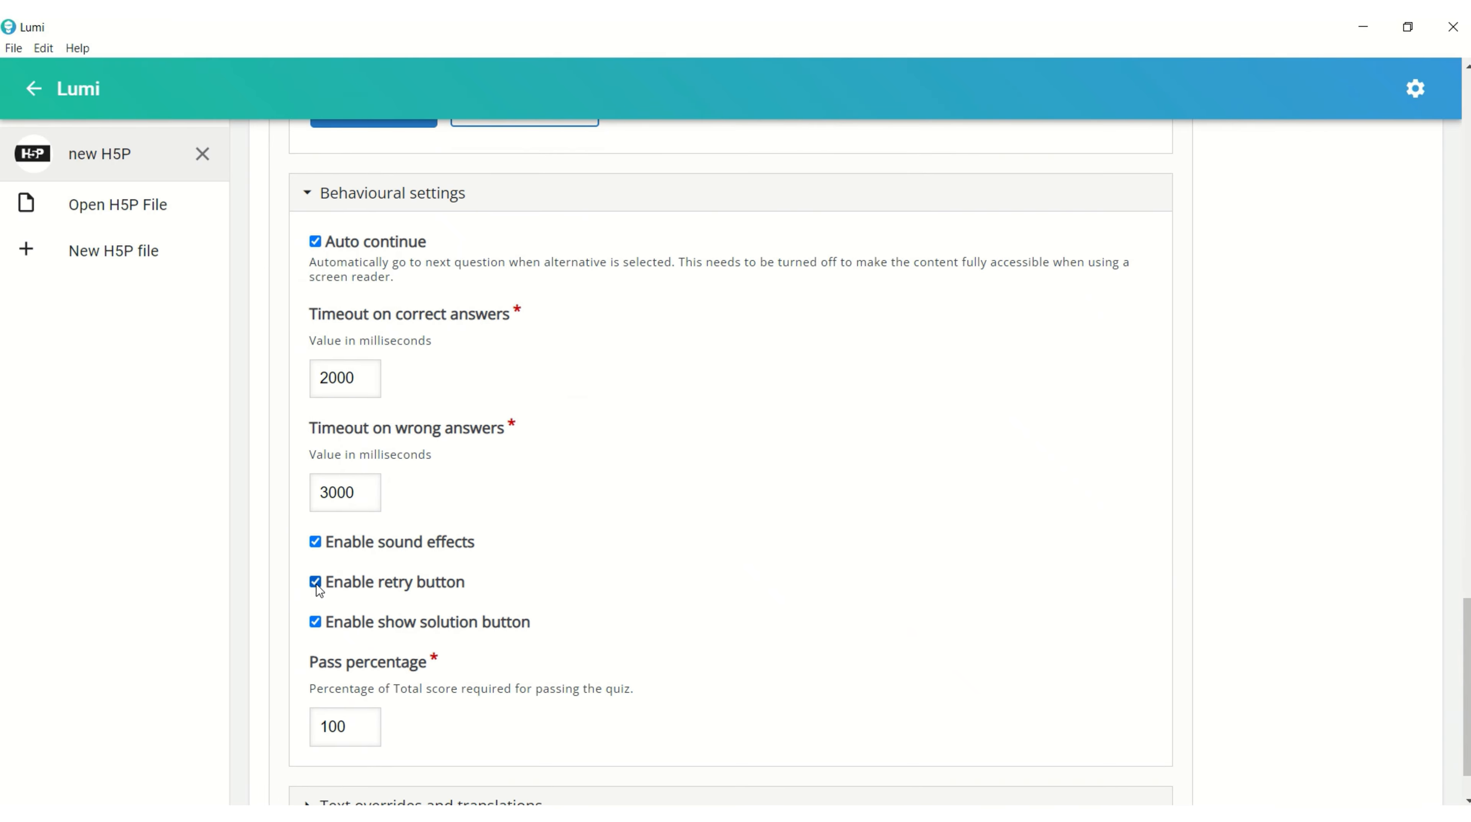
left_click(317, 617)
left_click(315, 622)
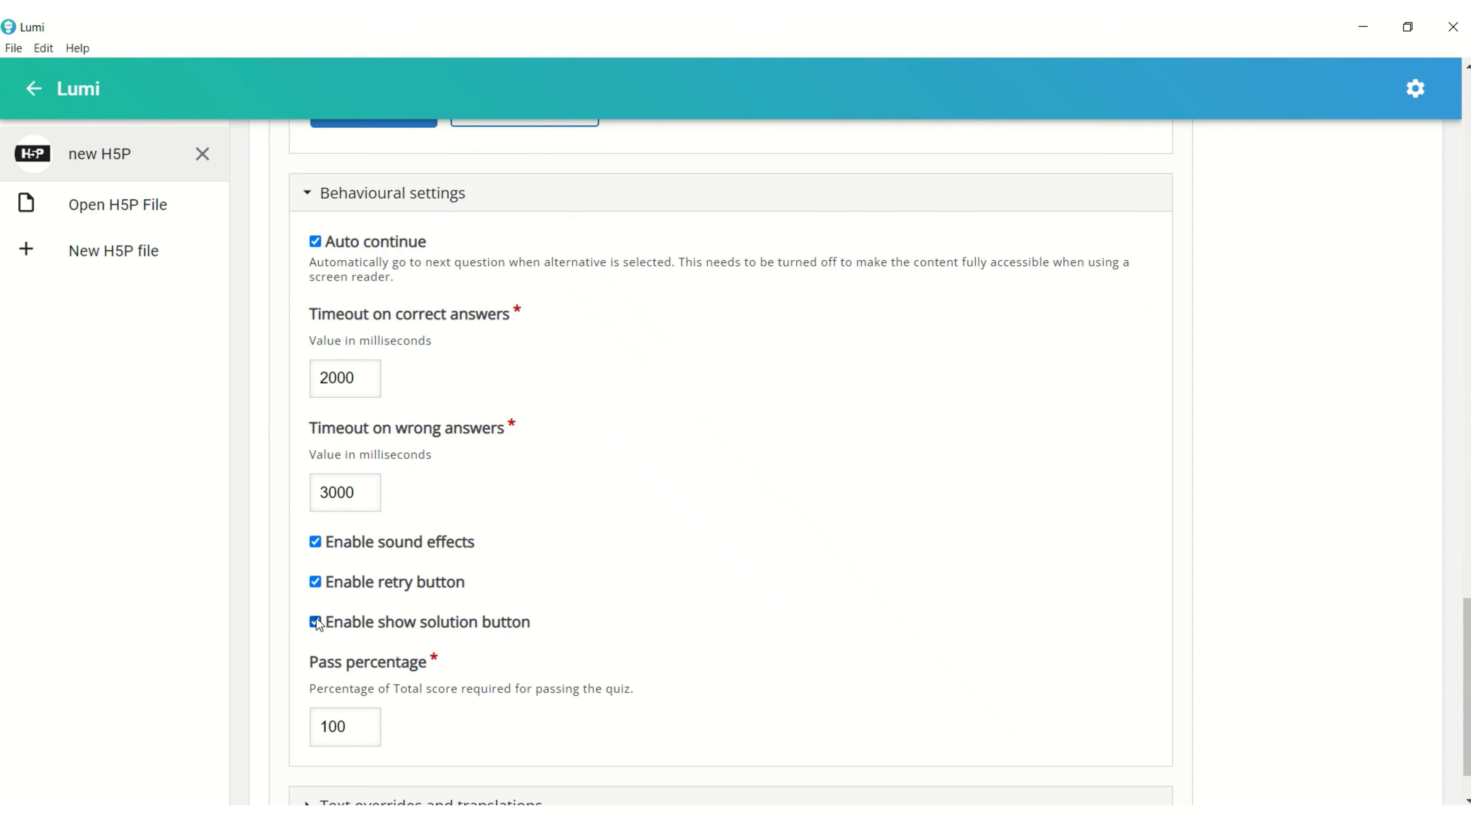
left_click(355, 723)
double_click(355, 723)
scroll(365, 721, "down", 1)
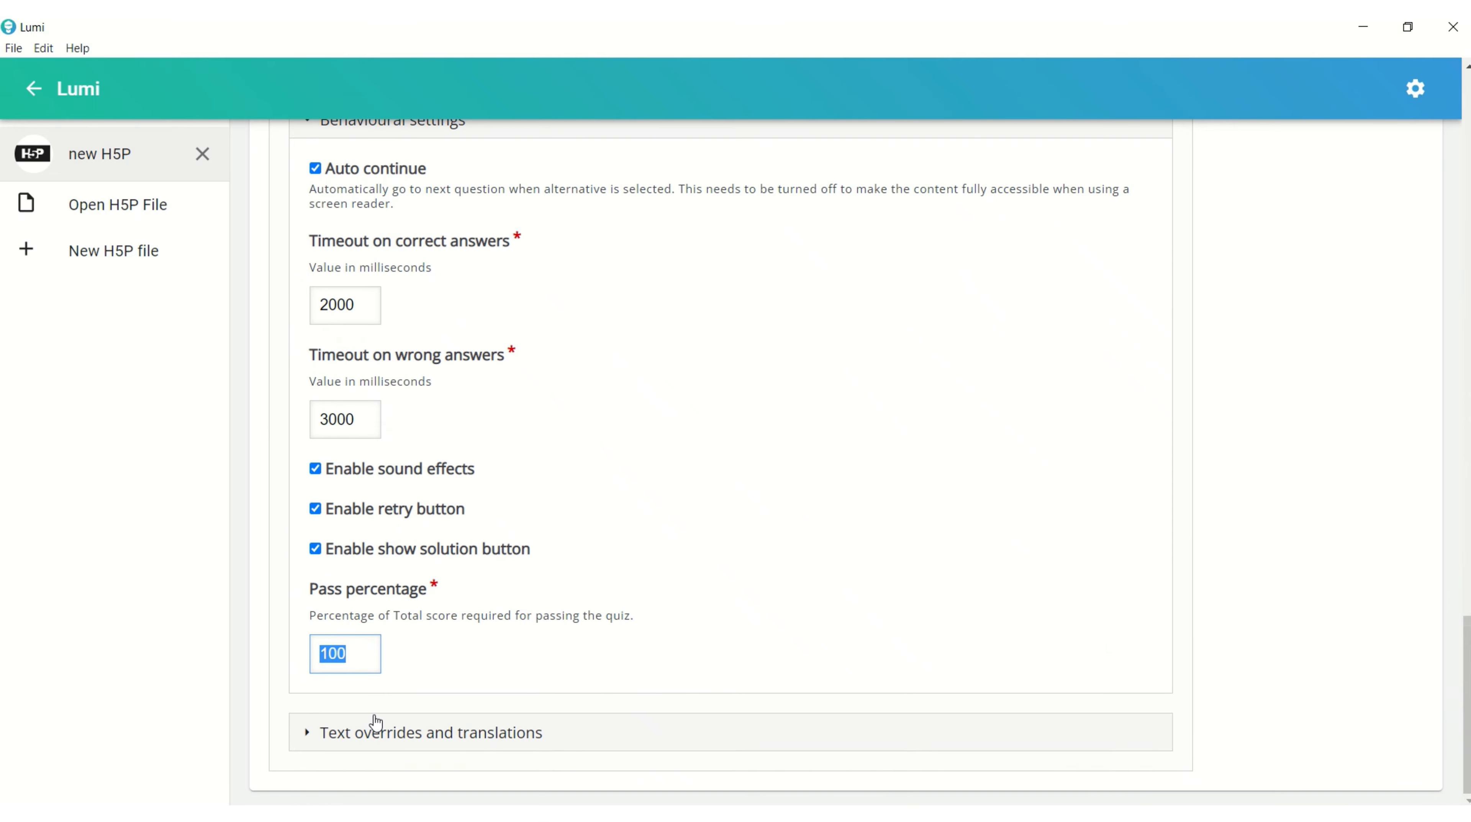
left_click(1108, 648)
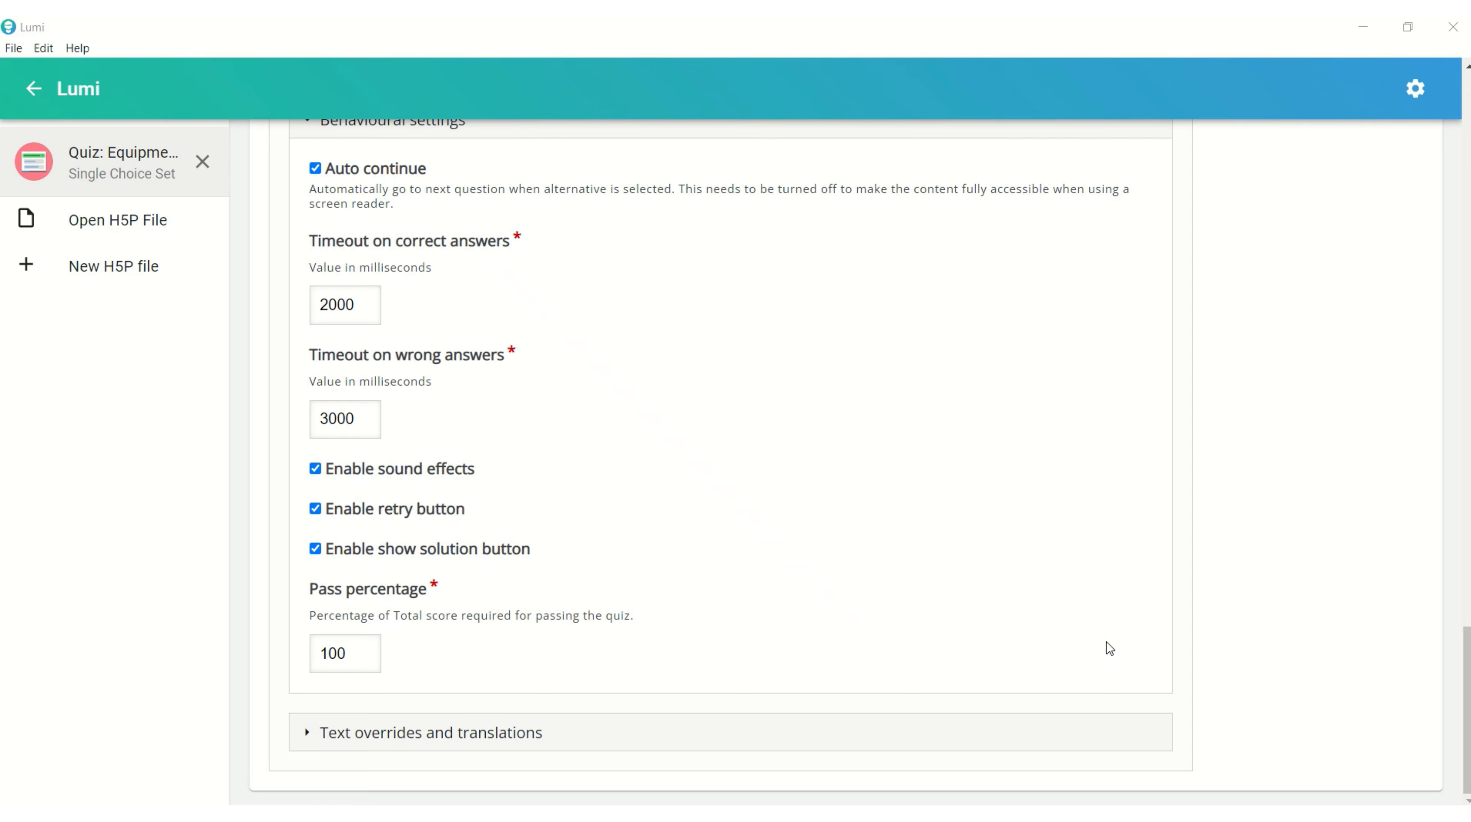
Return to the beginning of the quiz editor and preview the equipment safety quiz as learners see it.
scroll(1109, 648, "up", 3)
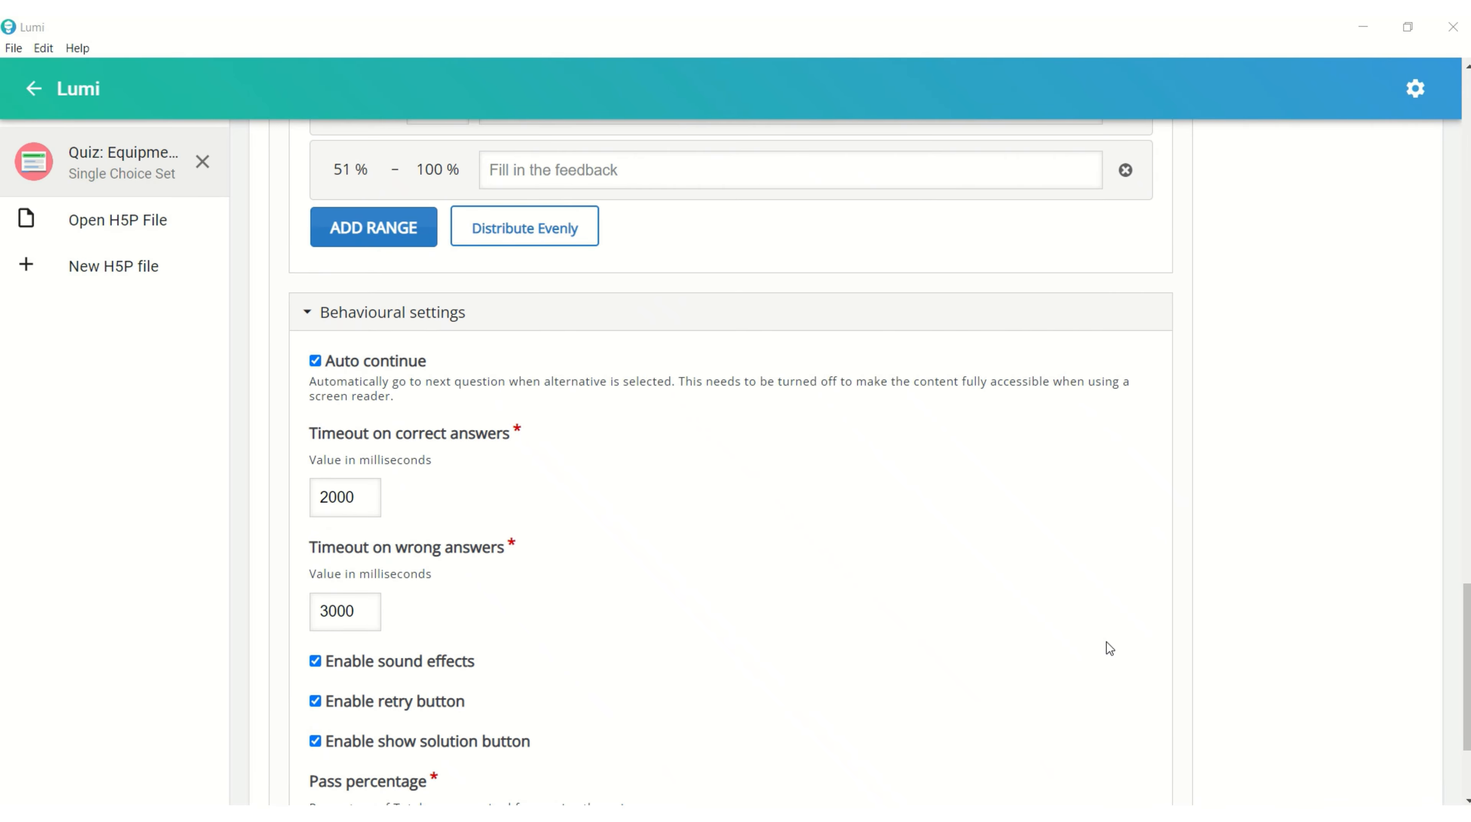
scroll(1110, 648, "up", 15)
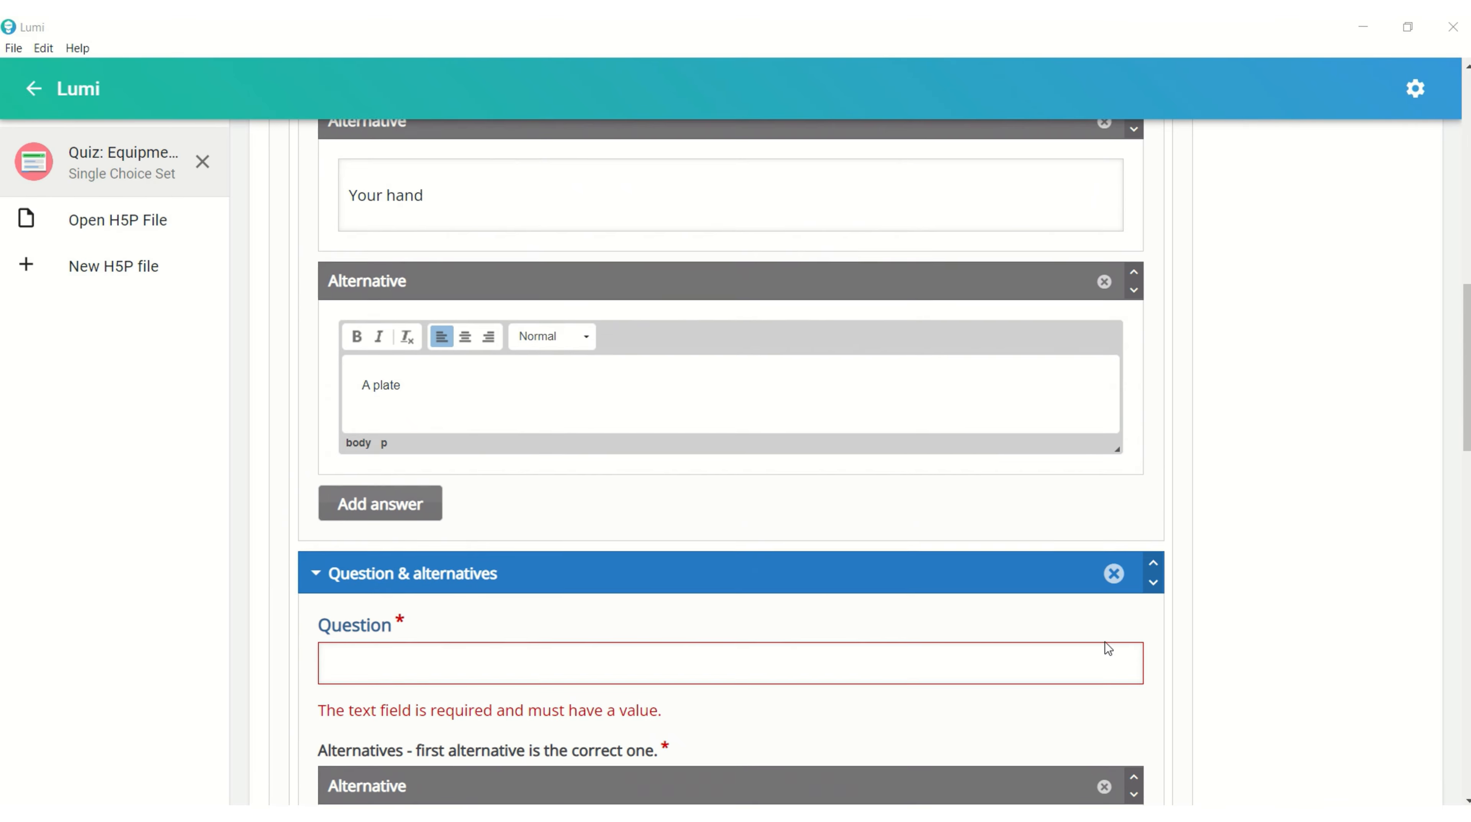
scroll(1109, 648, "up", 10)
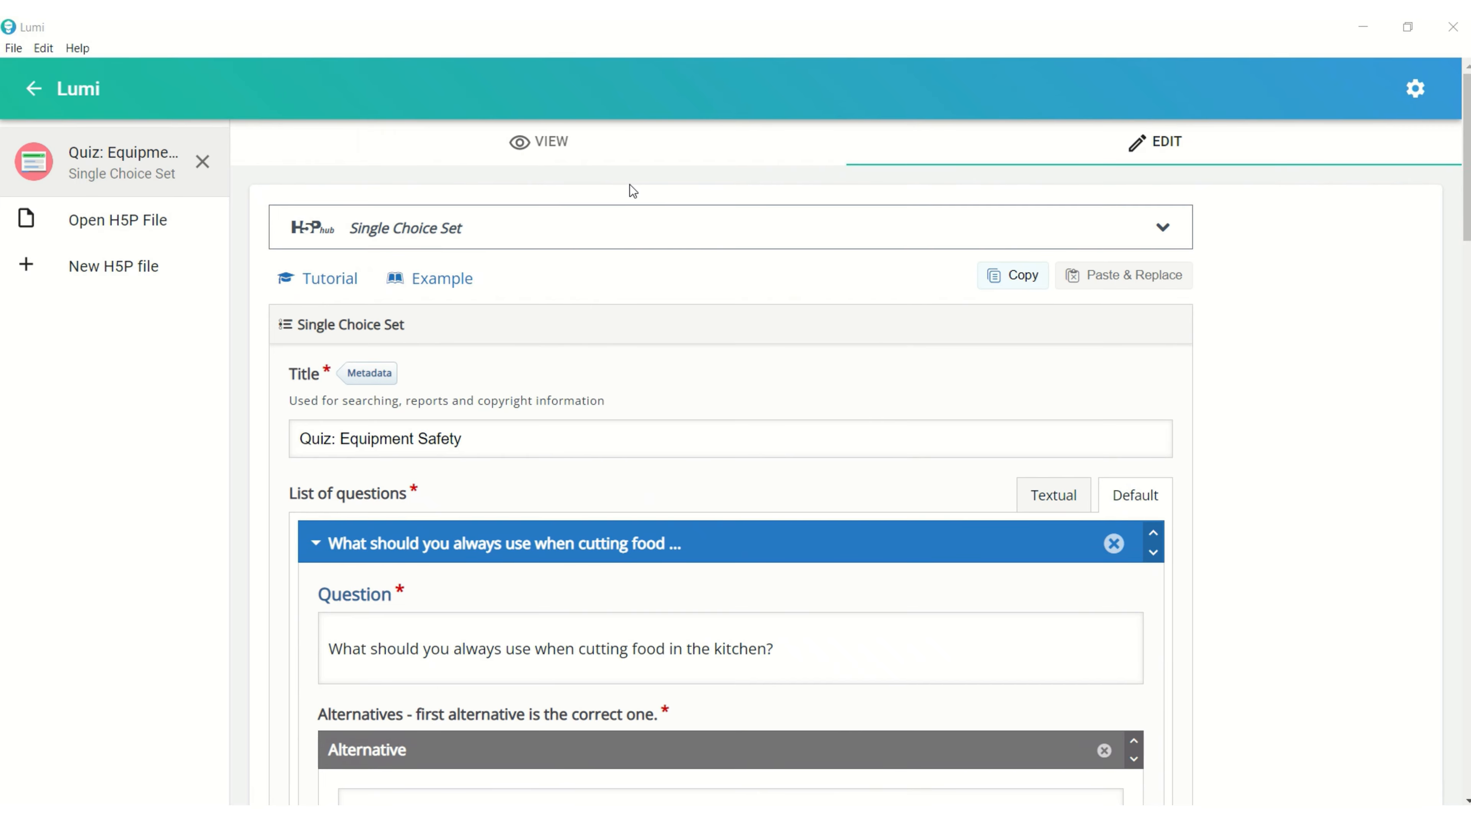
left_click(553, 143)
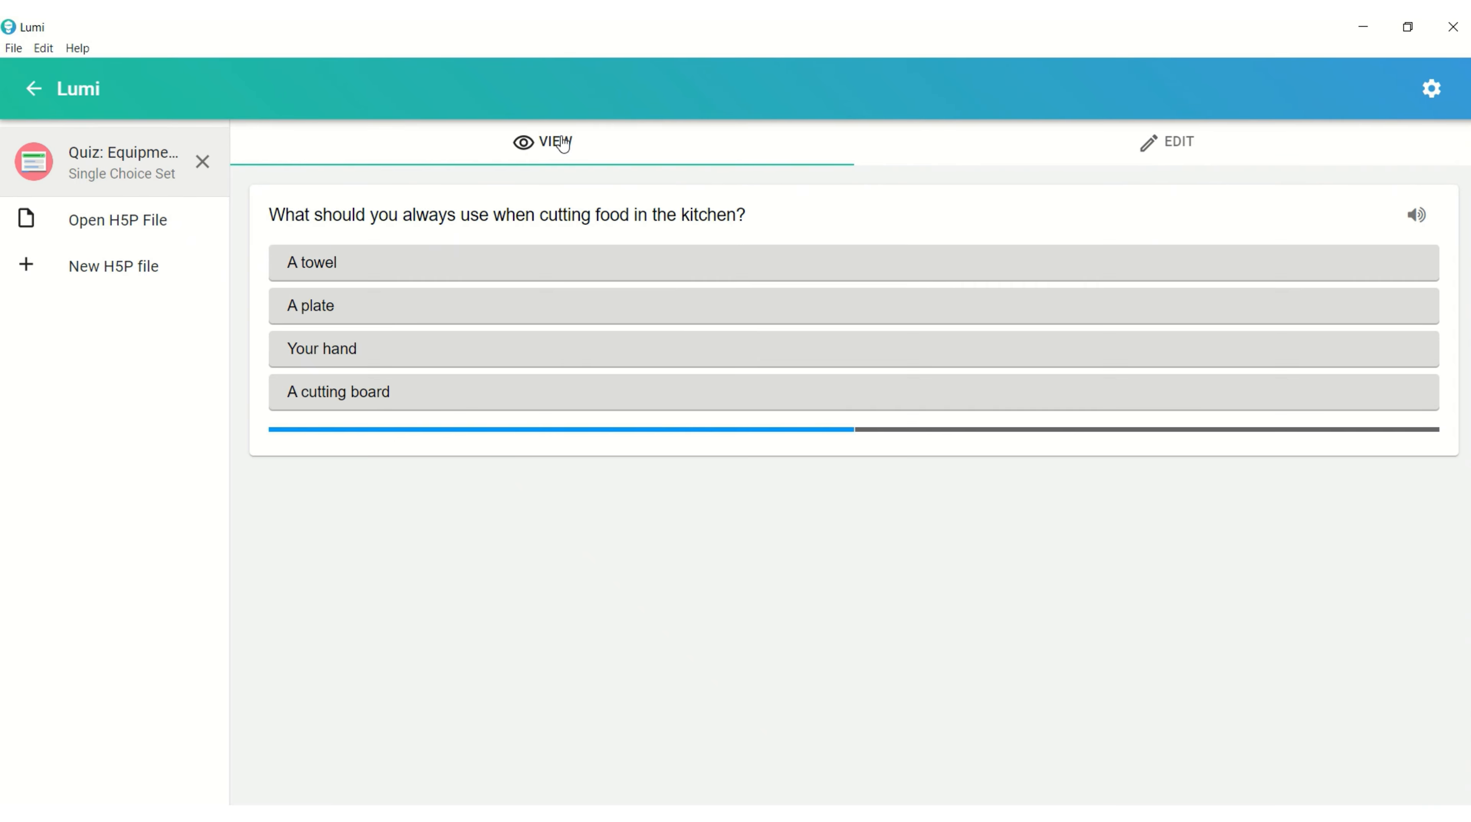
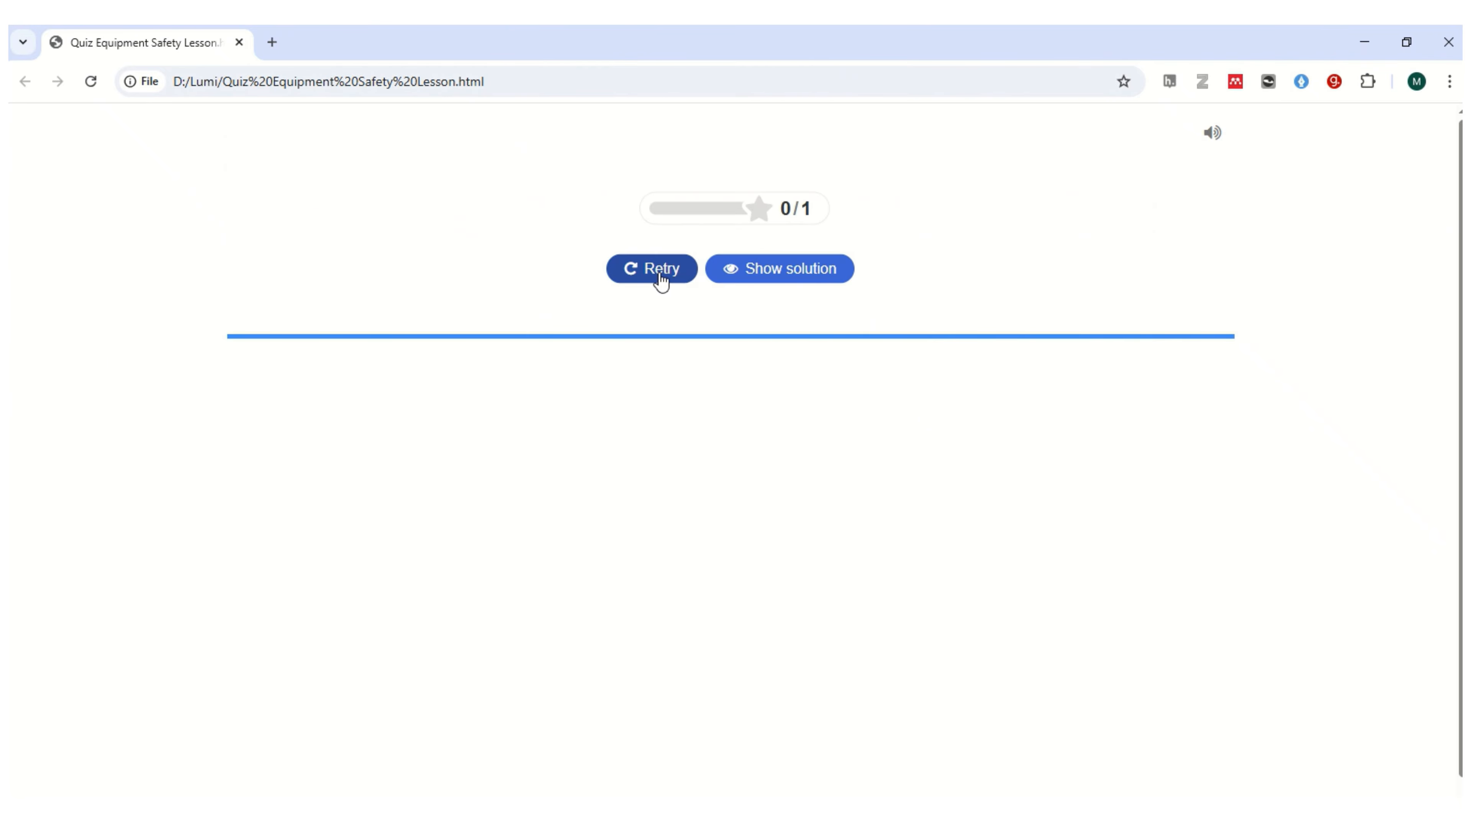
Retake the cutting-food question in the exported quiz with the answer "A plate" and show the solution.
left_click(659, 277)
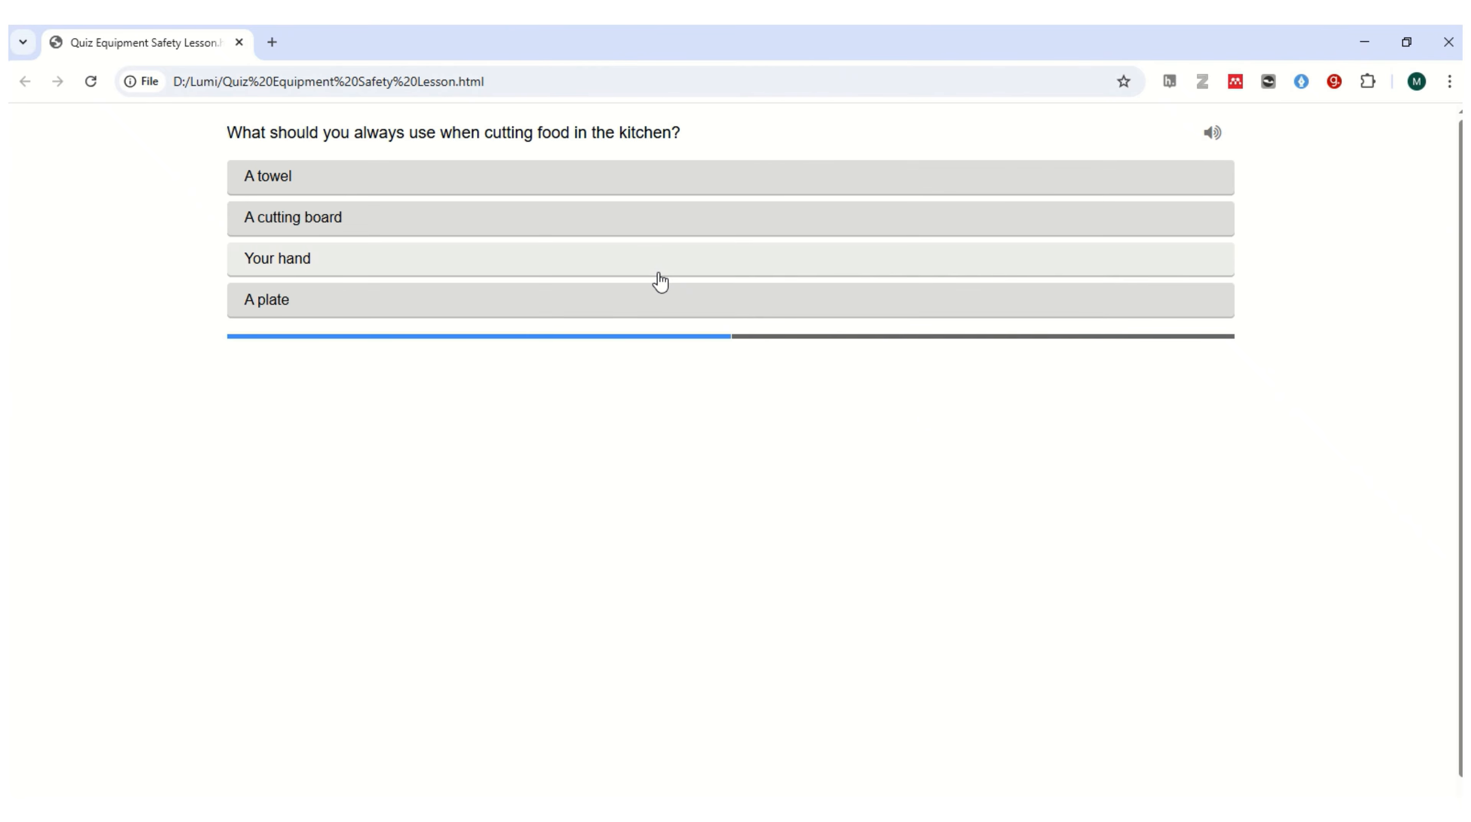
left_click(504, 310)
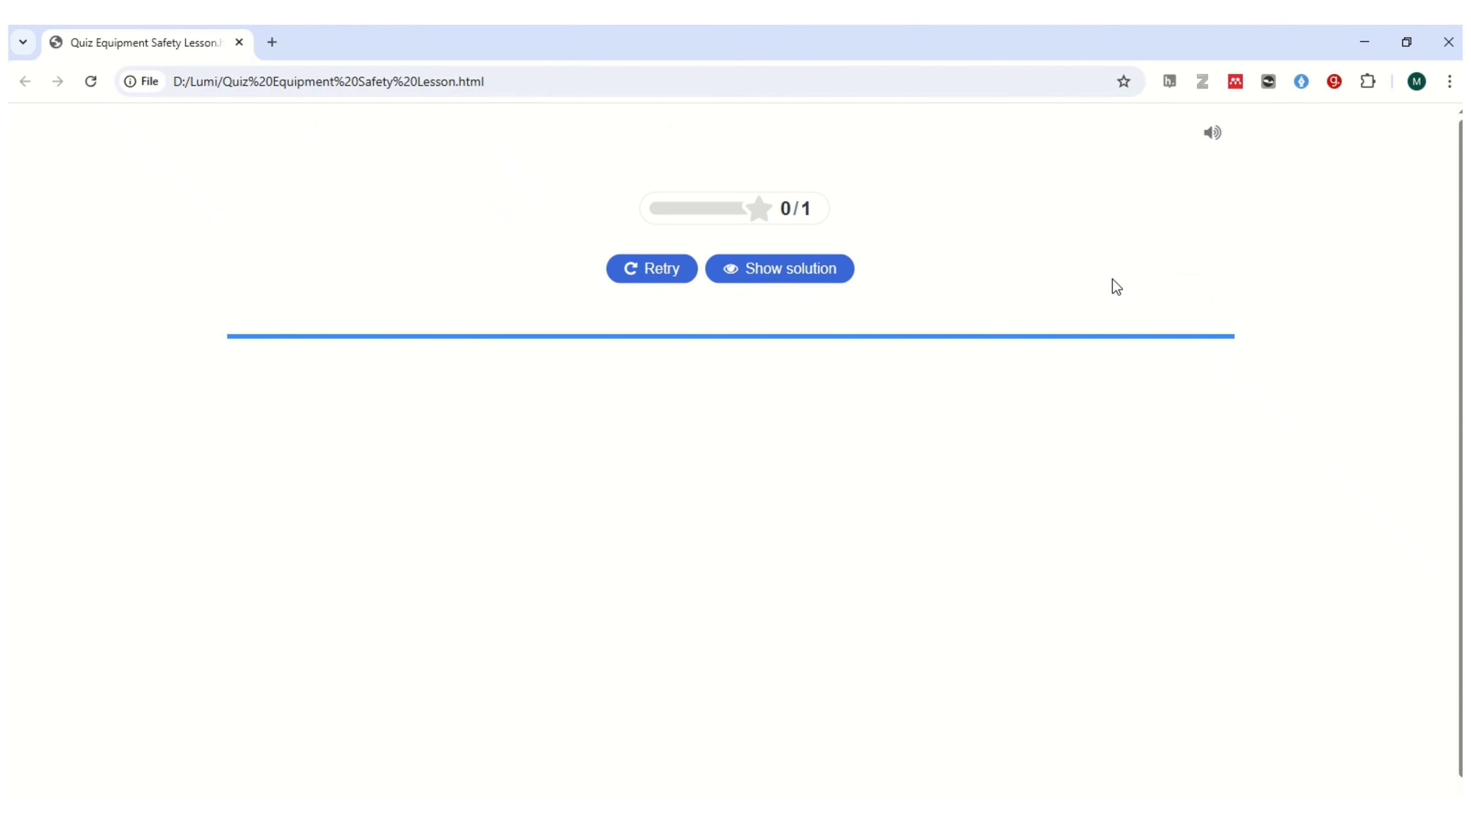
left_click(815, 270)
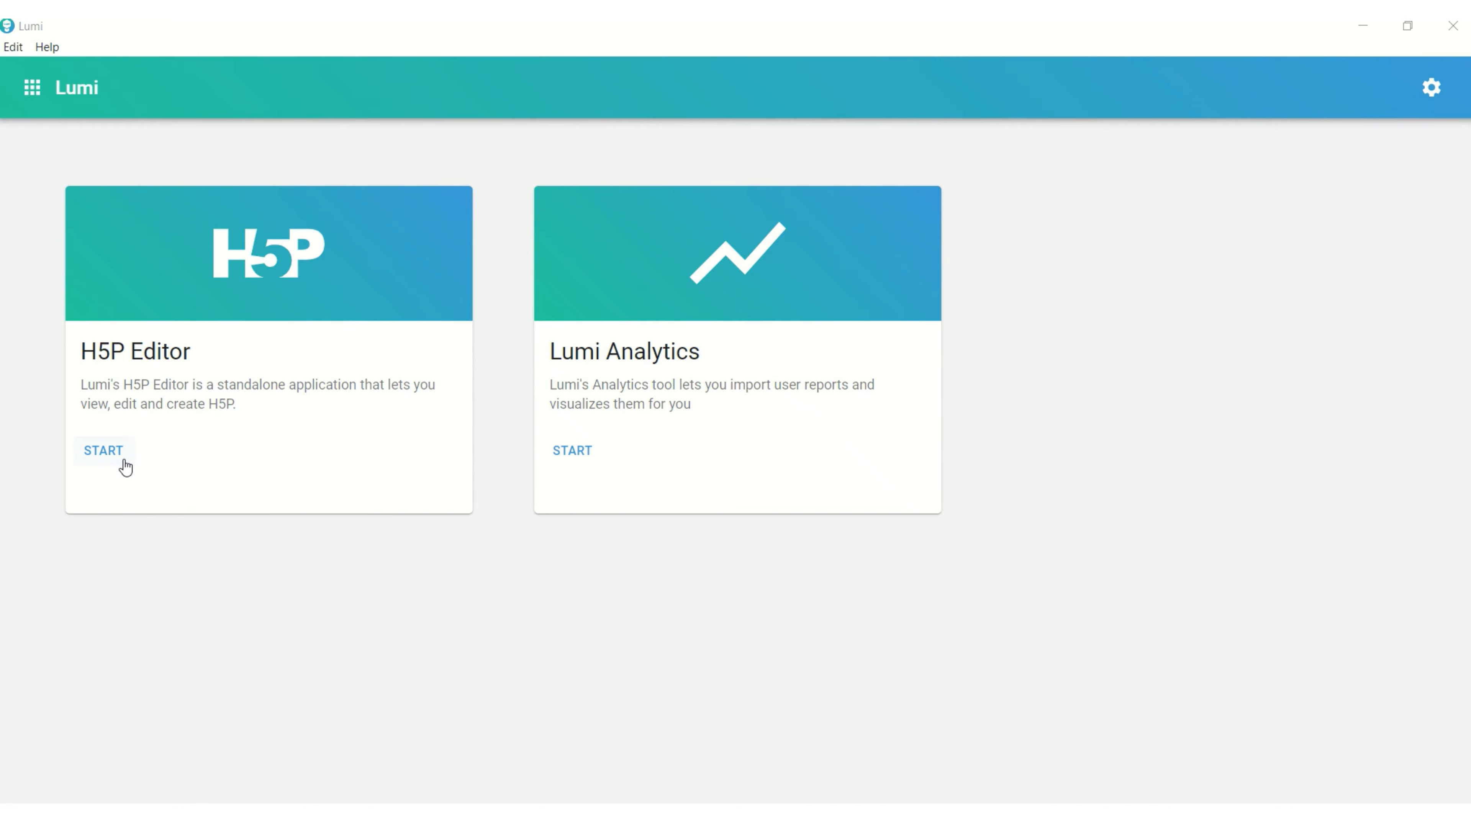
Switch to Lumi's H5P Editor and create a new H5P file with the Image Hotspots content type.
left_click(102, 440)
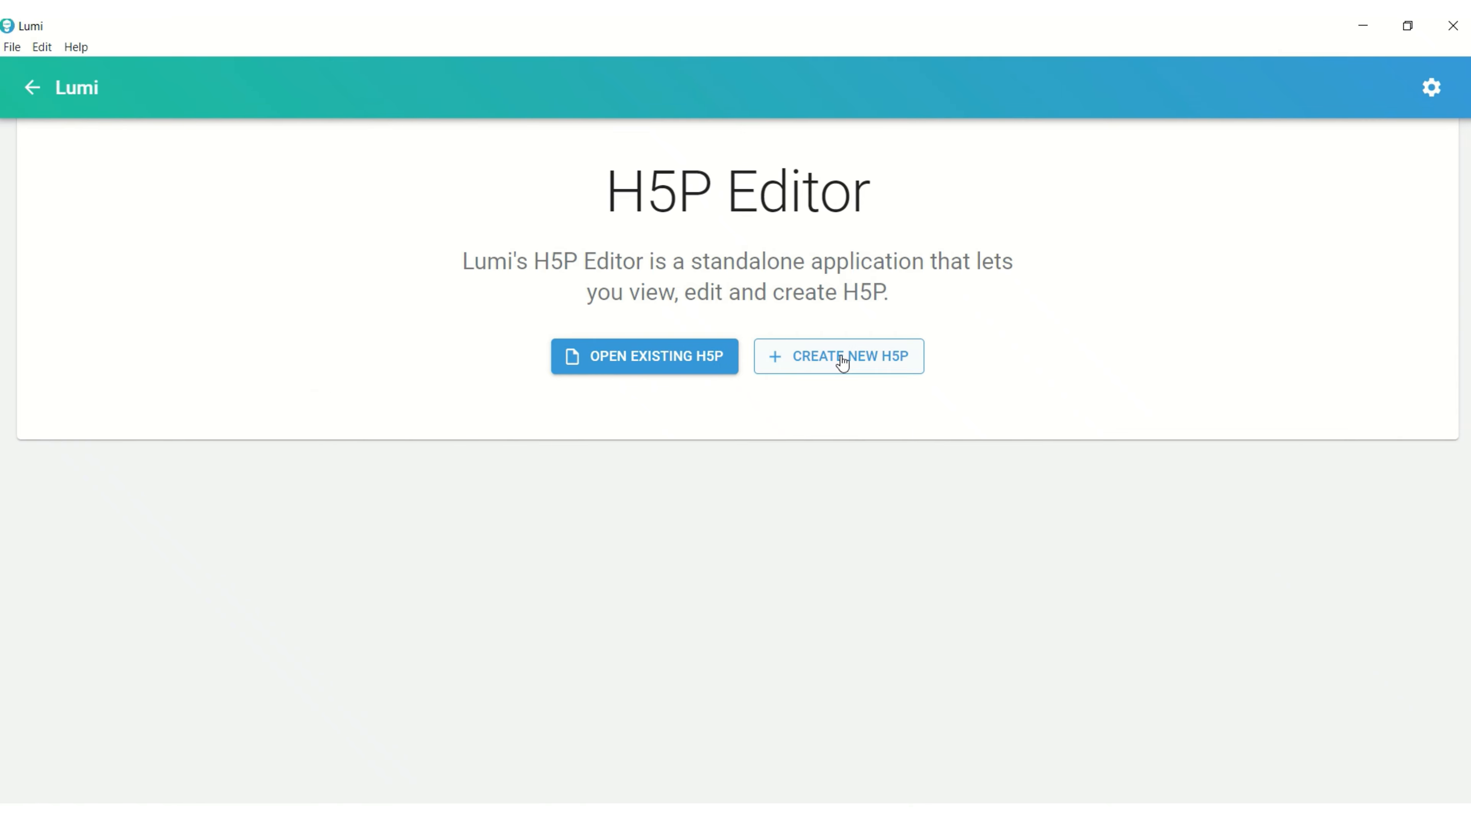
left_click(841, 357)
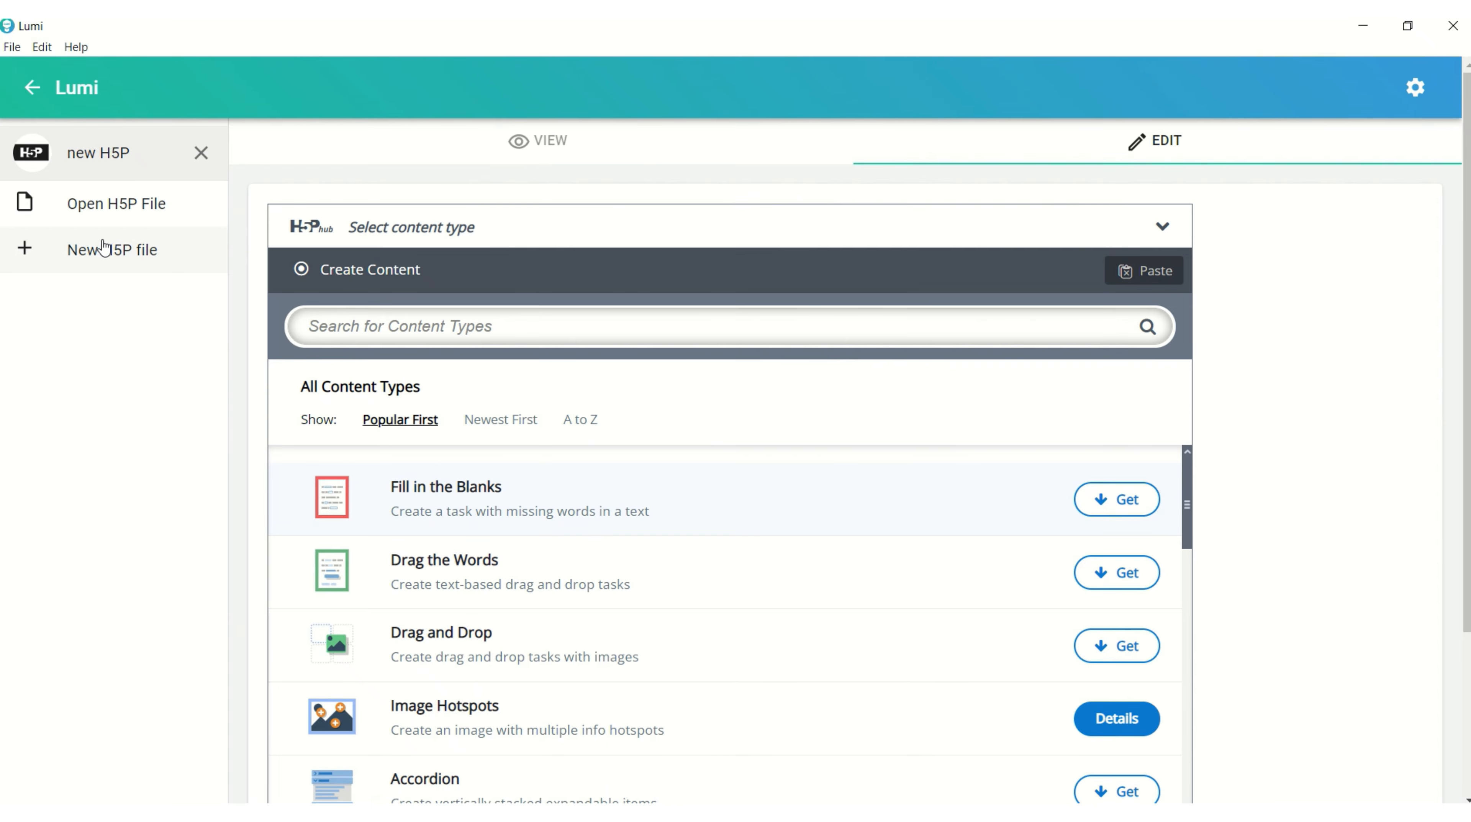
scroll(460, 518, "down", 4)
scroll(457, 546, "up", 3)
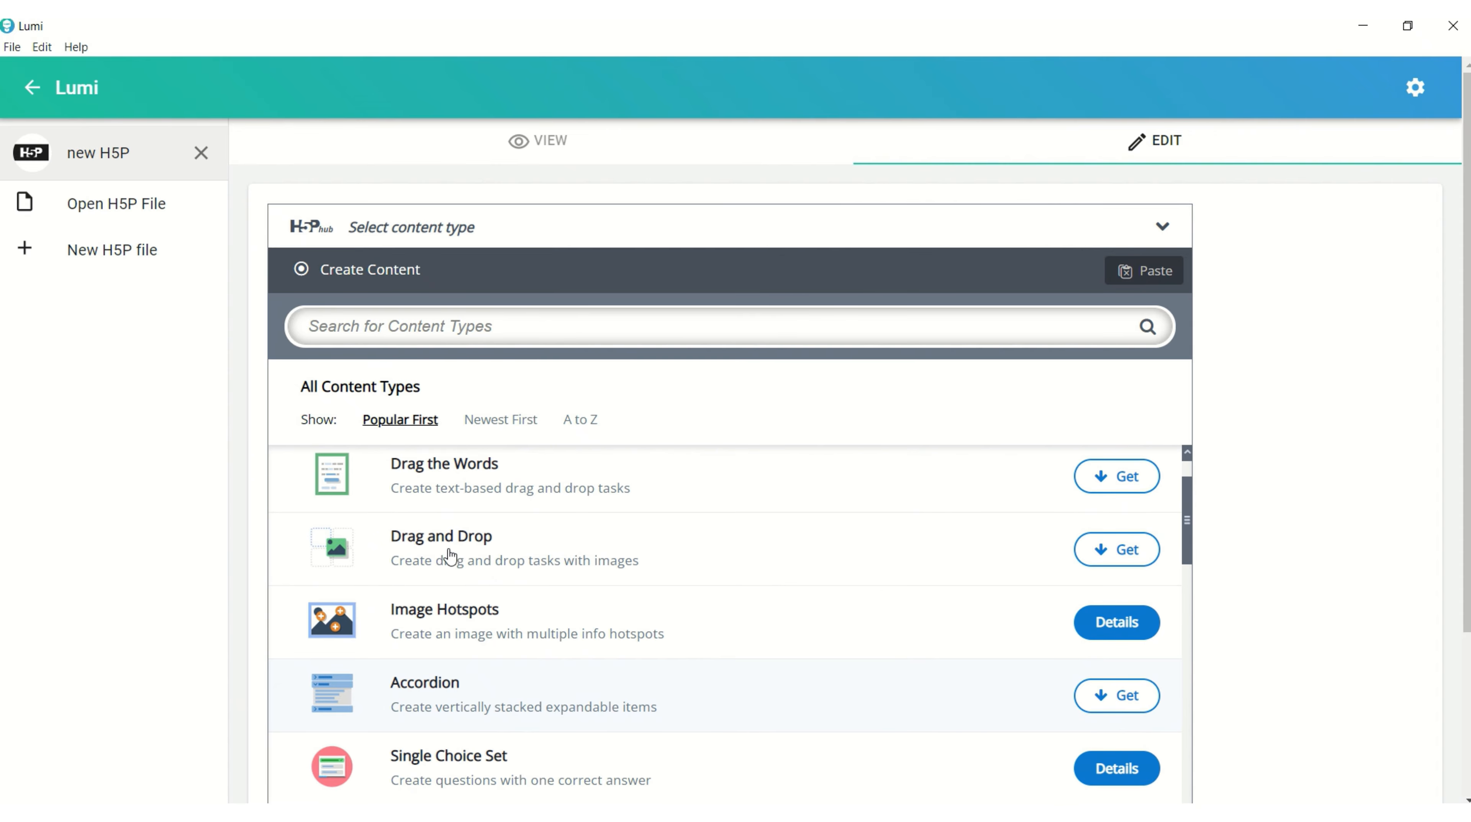
left_click(1104, 629)
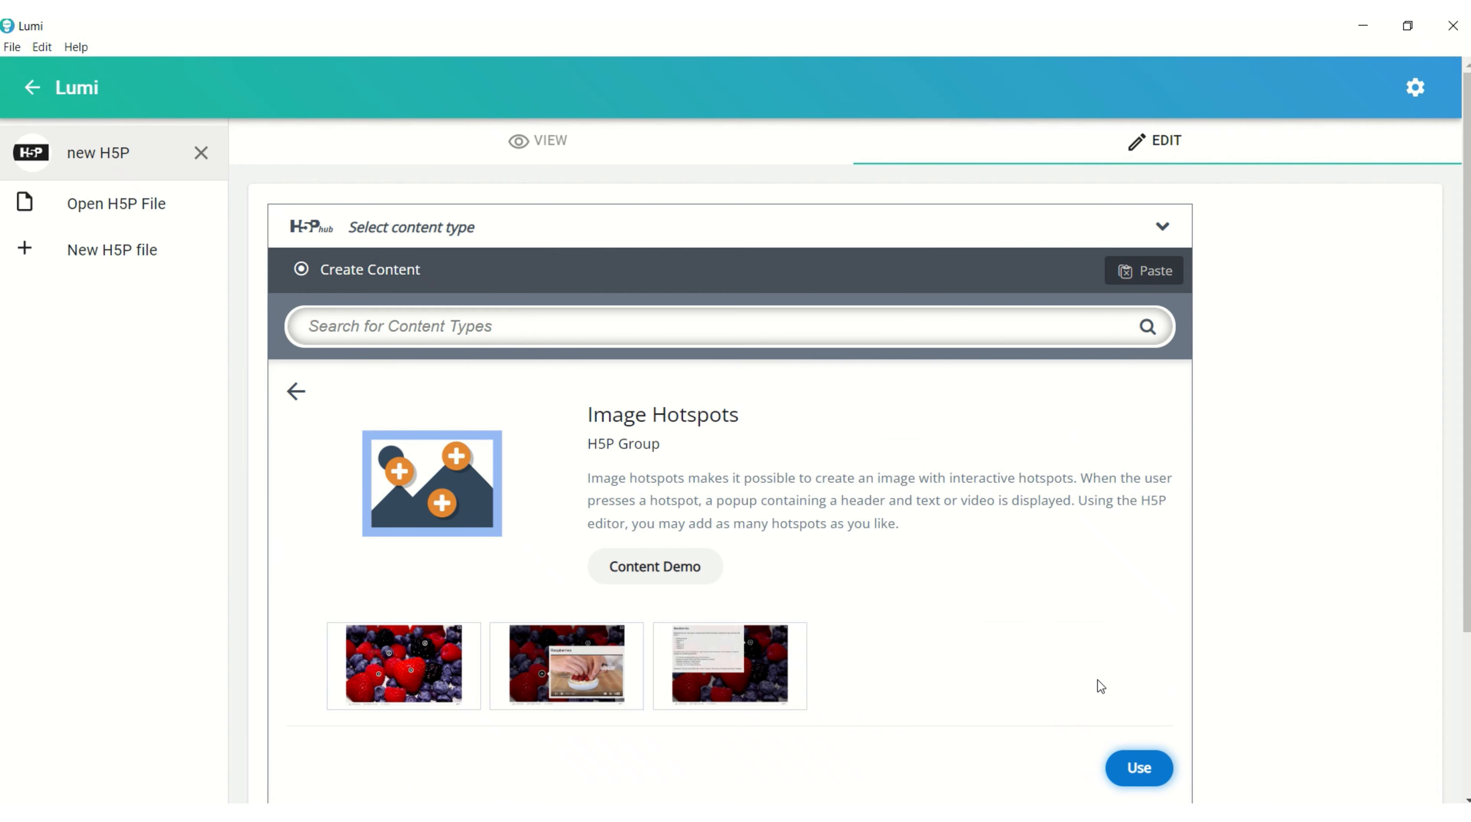
left_click(1133, 772)
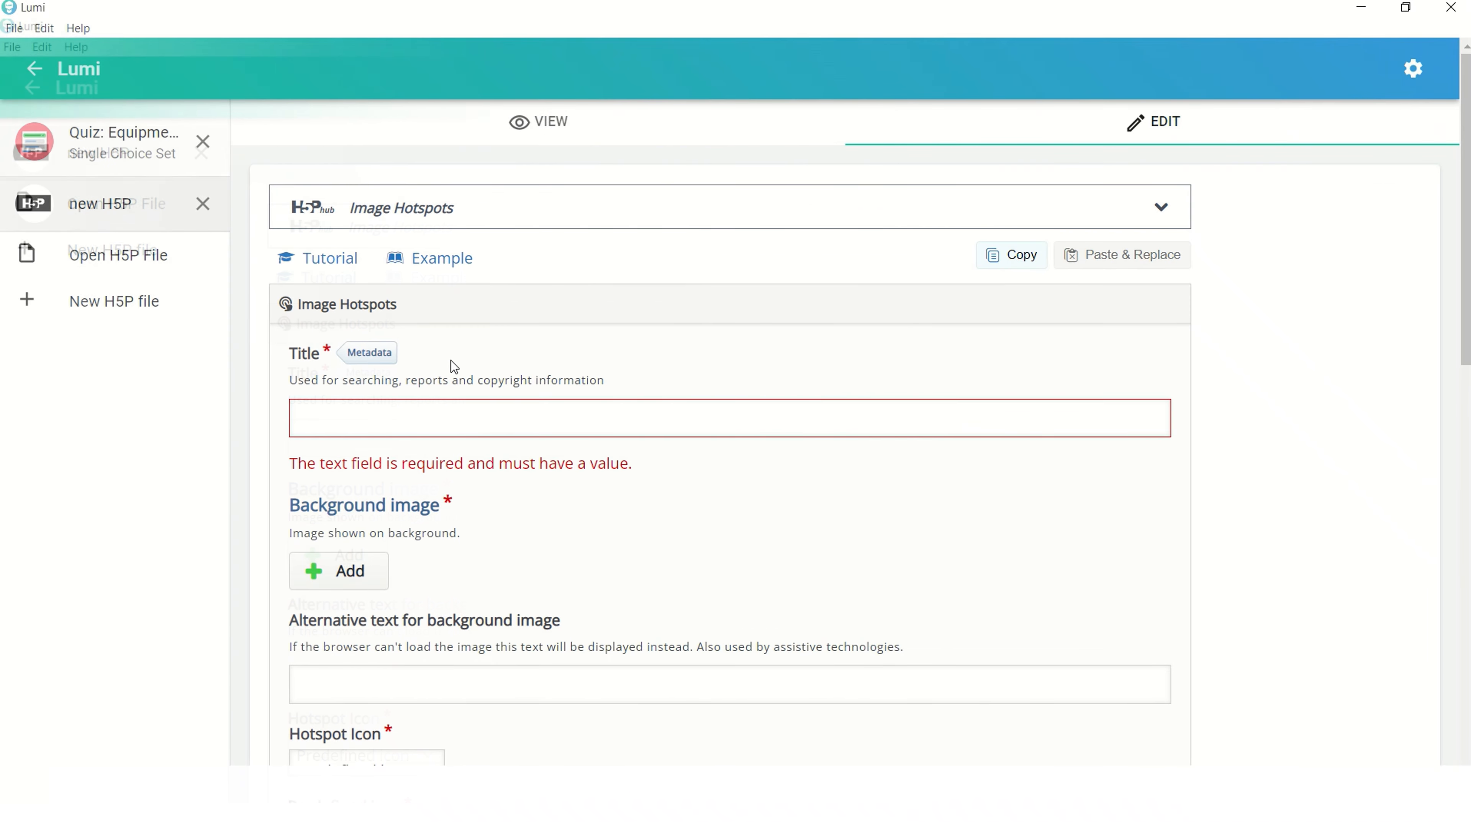
Title the content "Know your kitchen equipment" and add Microwave.jpg as the background image.
left_click(430, 409)
type("Know your kitchen equipment")
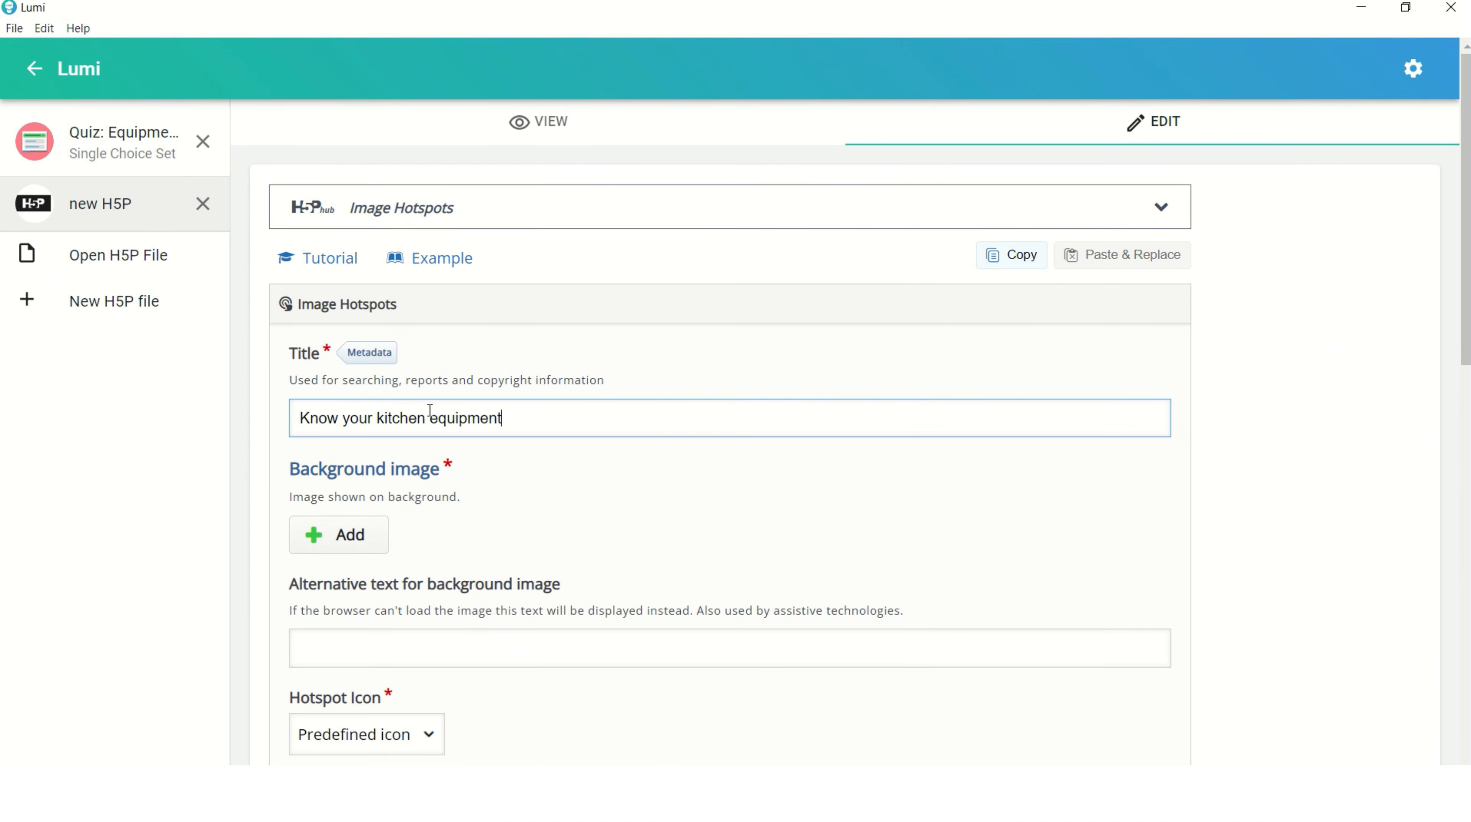
scroll(397, 420, "down", 2)
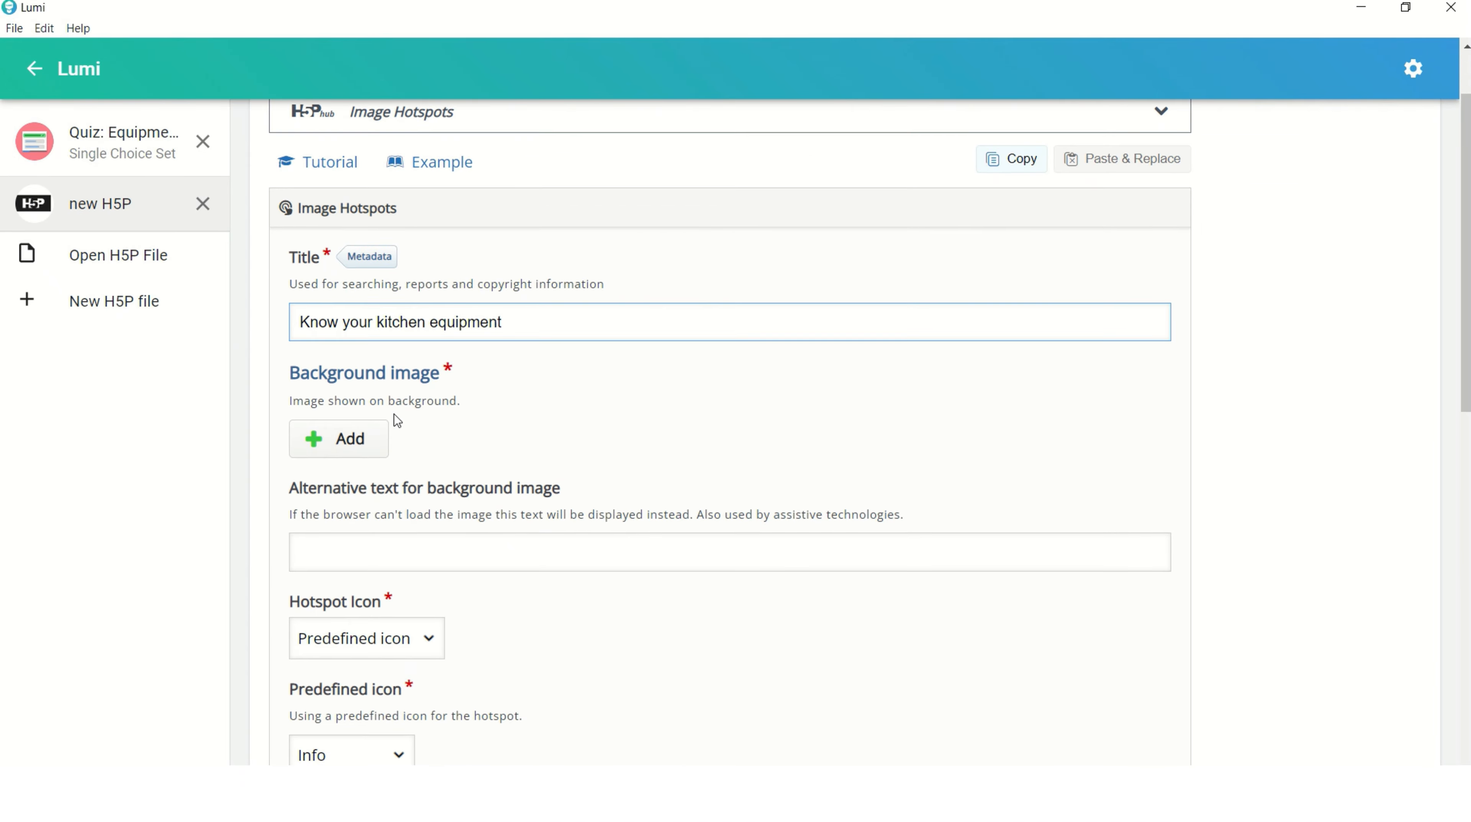
left_click(374, 439)
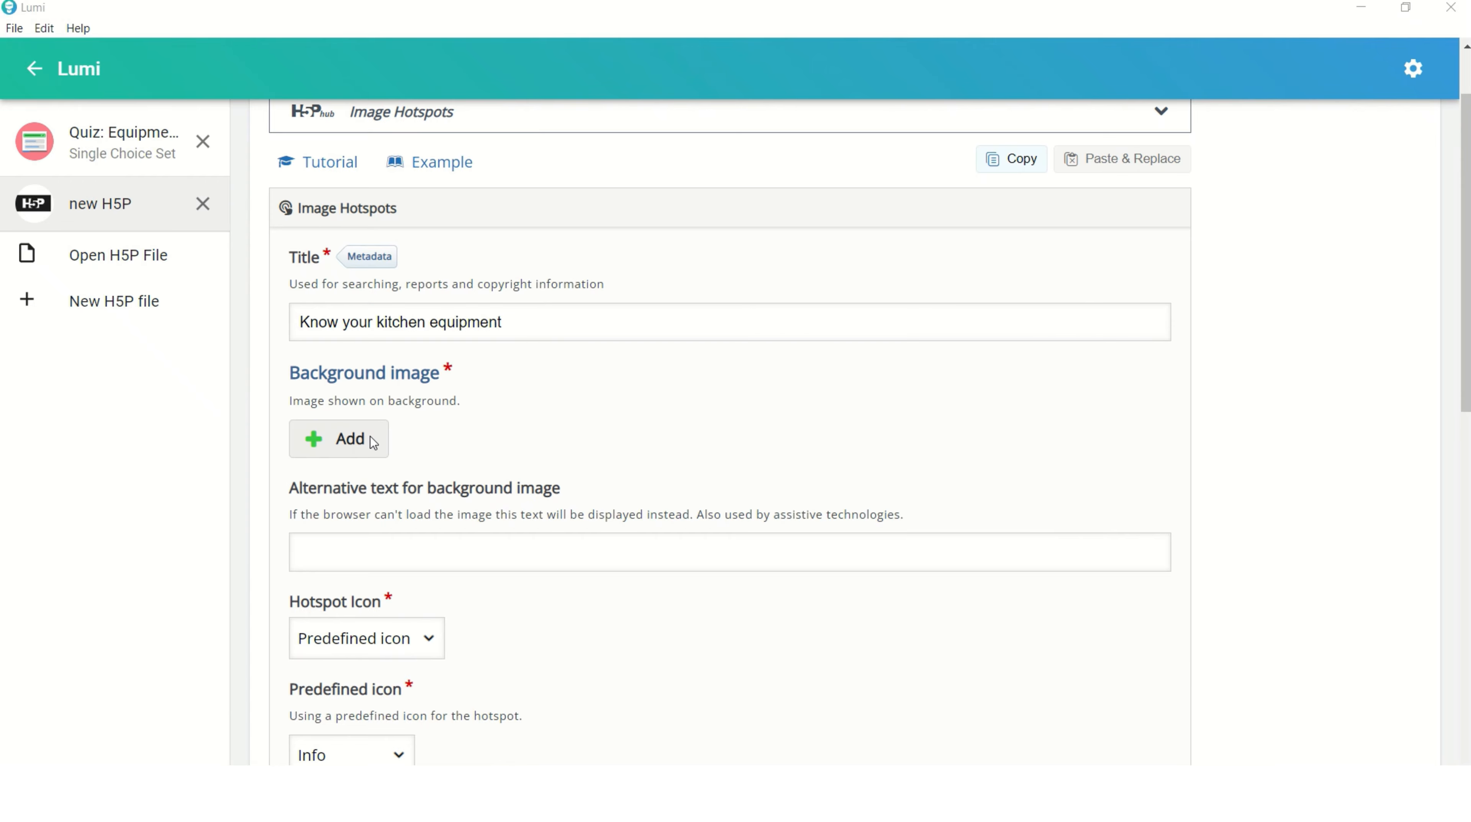
left_click(186, 161)
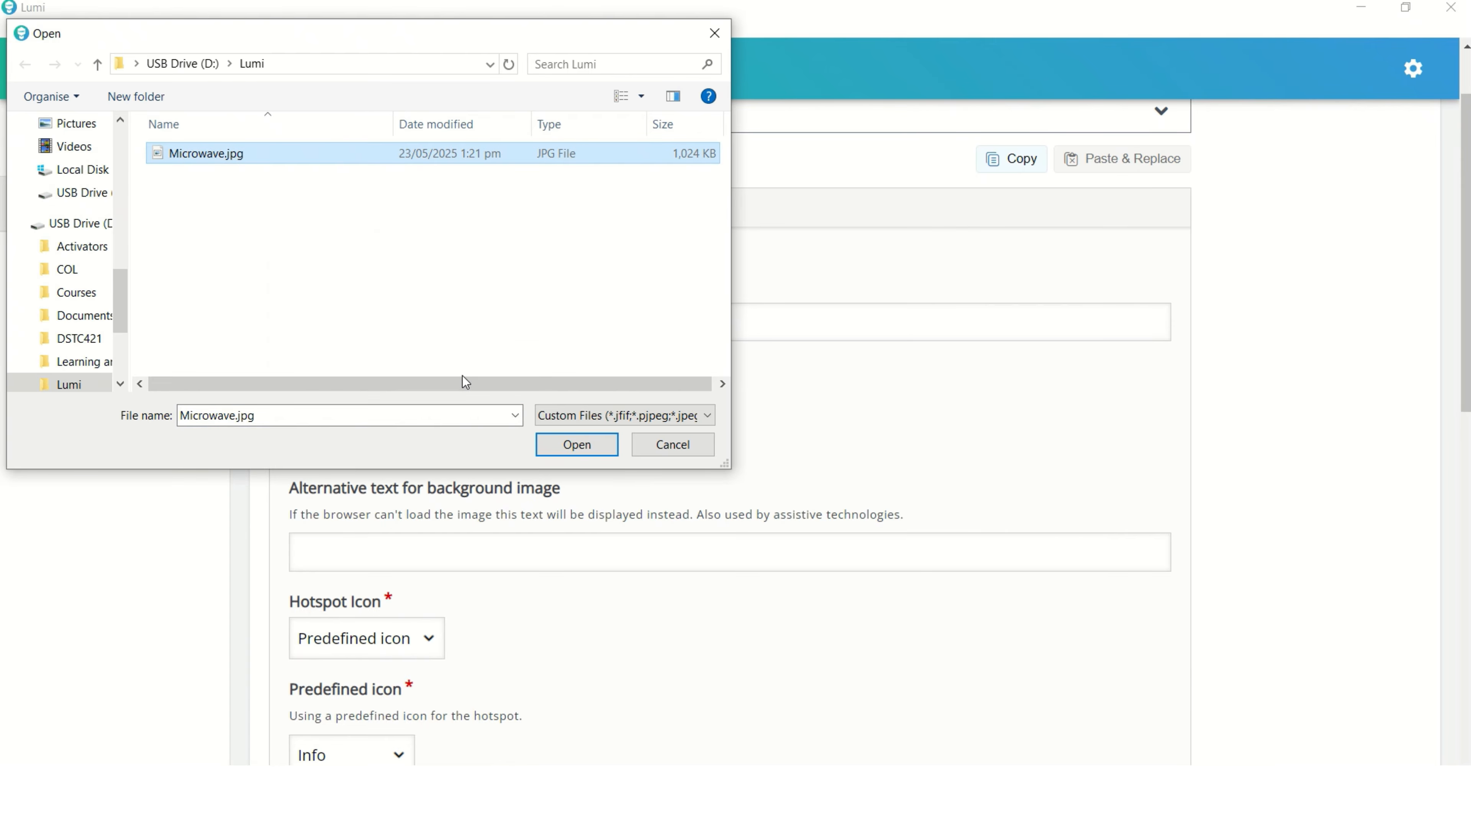
left_click(566, 445)
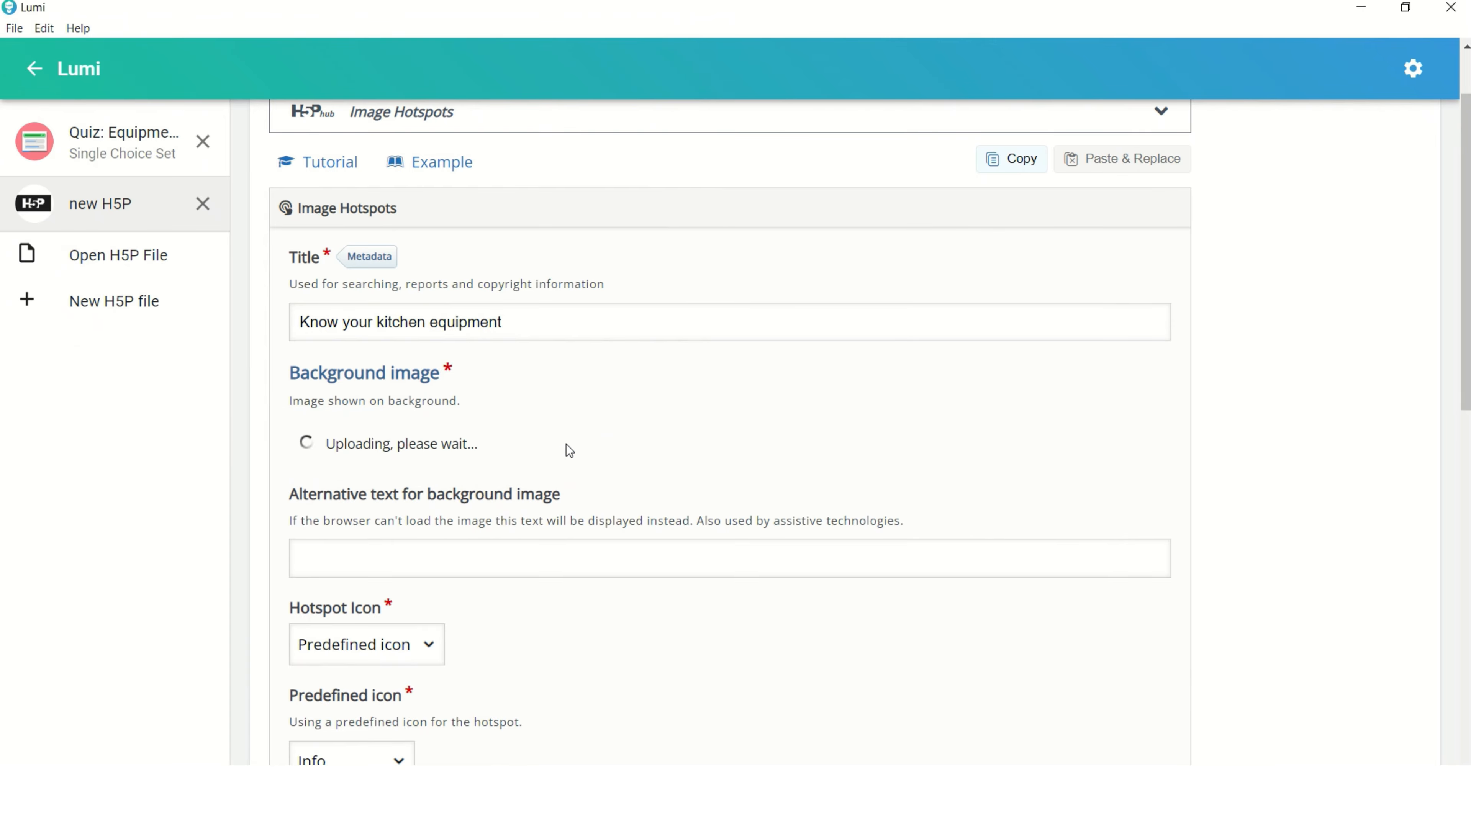
Keep Info as the predefined hotspot icon and change the hotspot color to a darker blue.
scroll(536, 522, "down", 2)
scroll(538, 527, "down", 3)
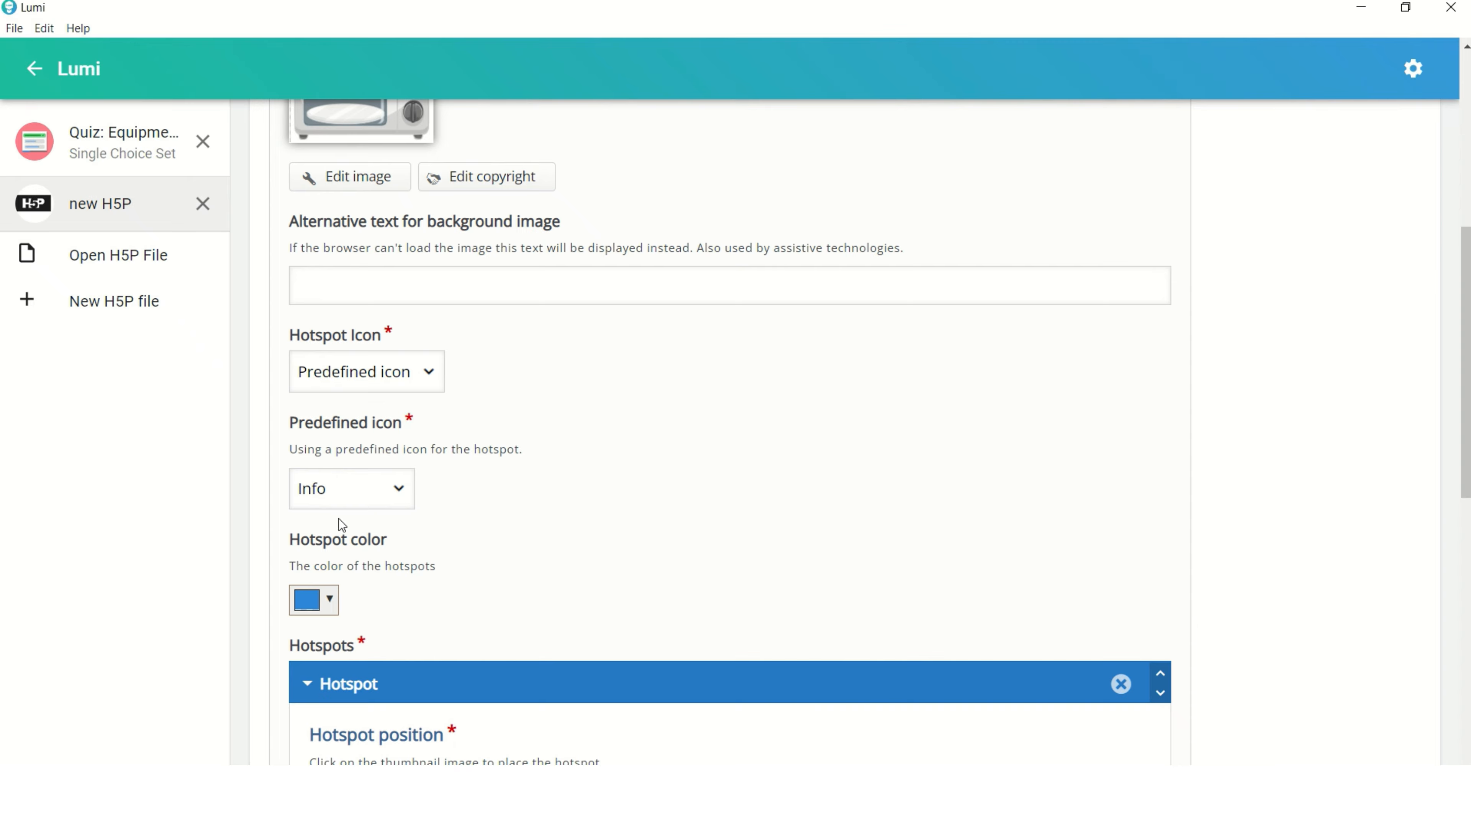
left_click(393, 487)
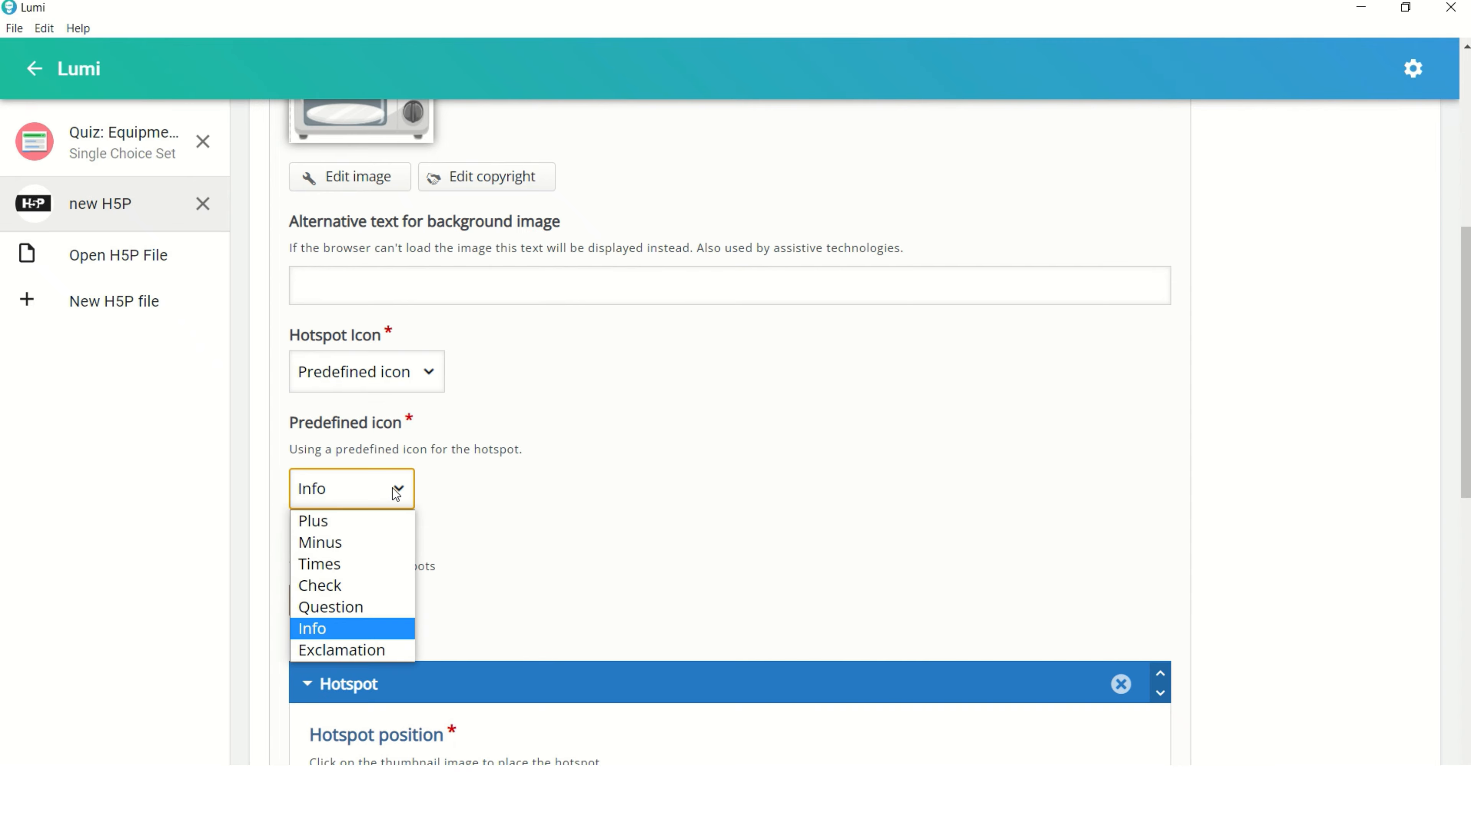
left_click(326, 631)
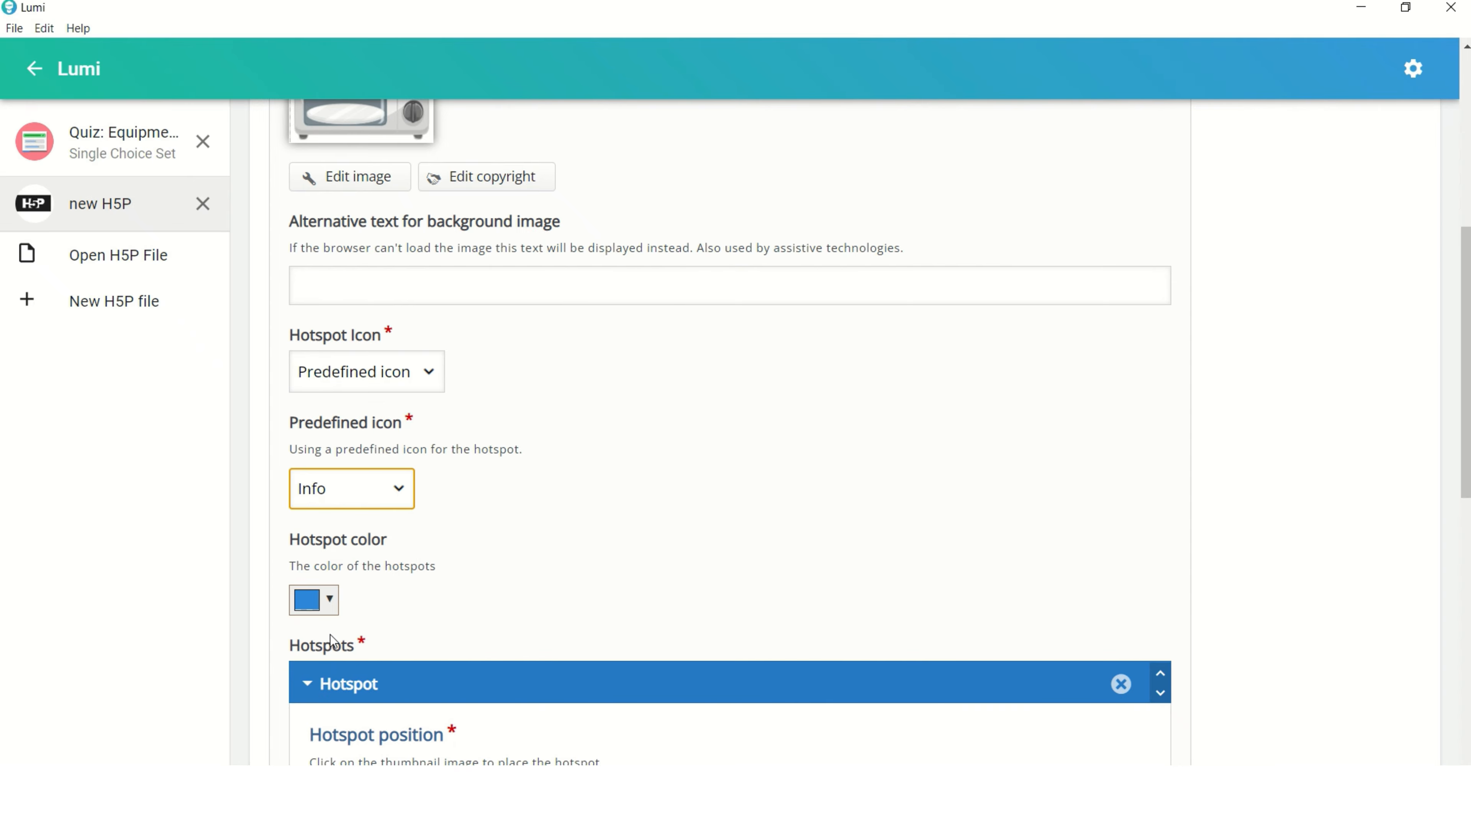
left_click(331, 602)
left_click(420, 674)
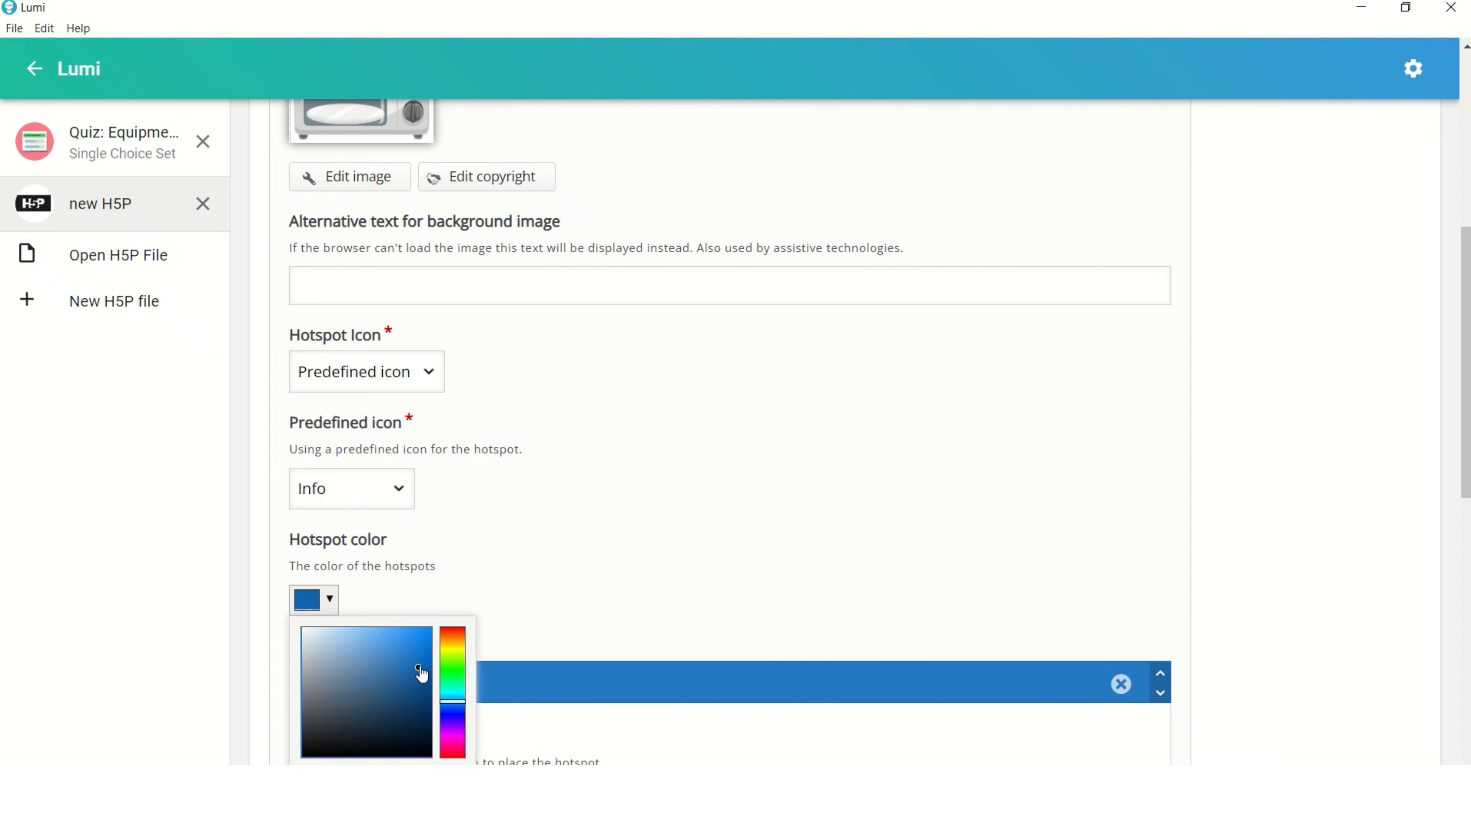
left_click(670, 546)
scroll(669, 544, "up", 5)
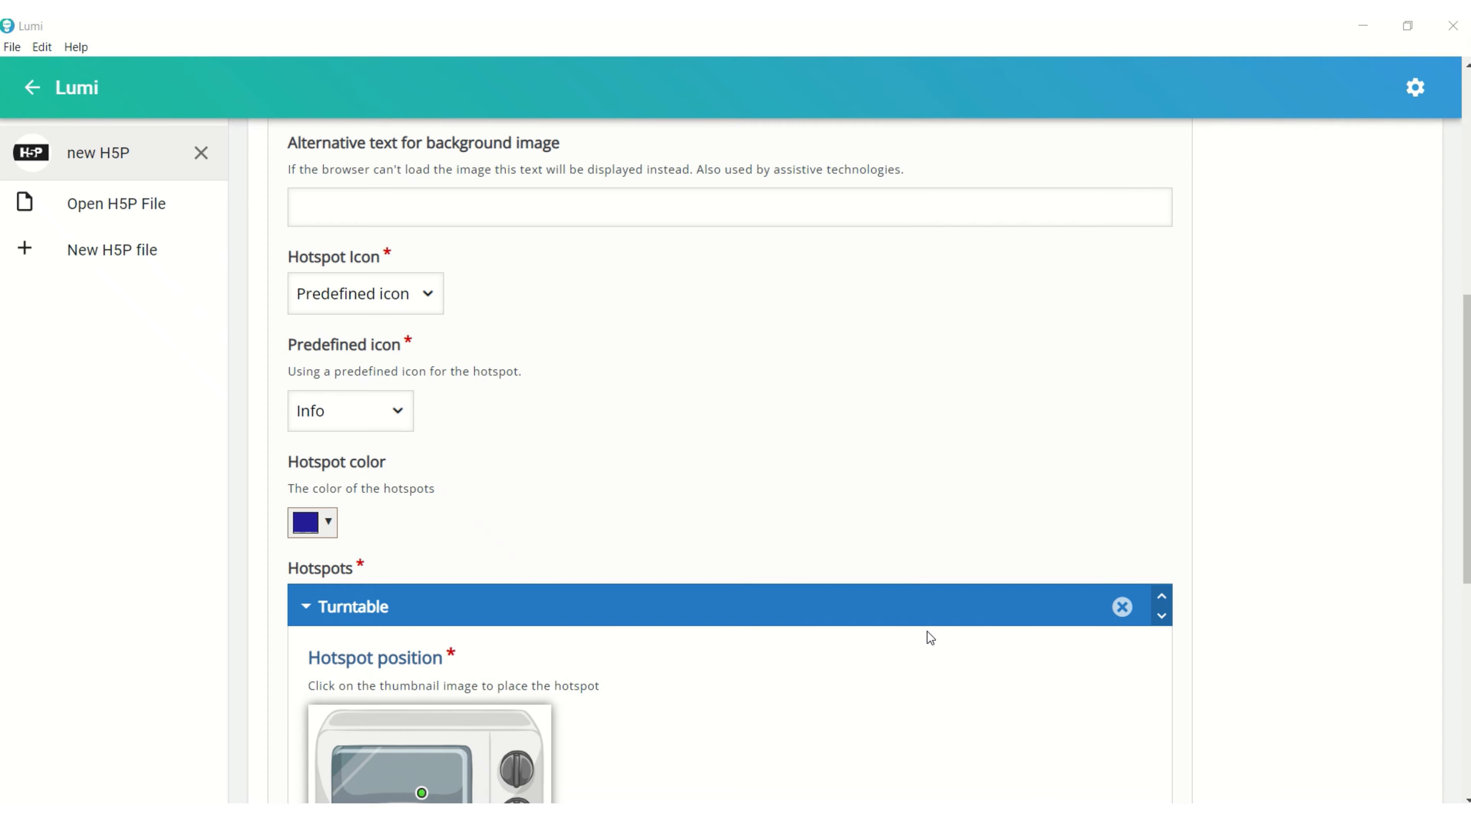
Place the first hotspot on the plate inside the microwave and set its popup header to "Turntable".
scroll(757, 619, "down", 7)
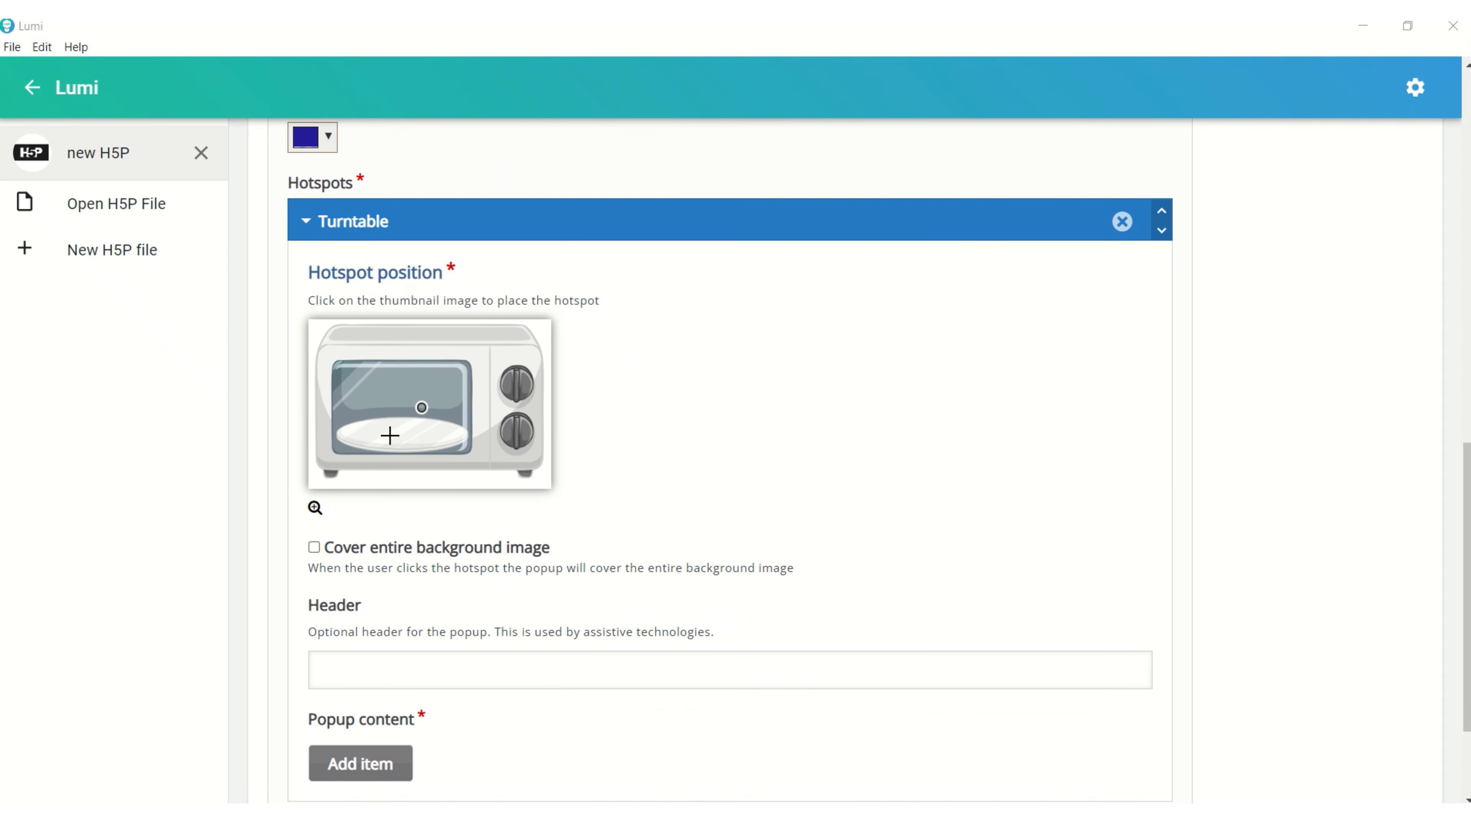
left_click(368, 378)
left_click(404, 429)
scroll(565, 542, "down", 2)
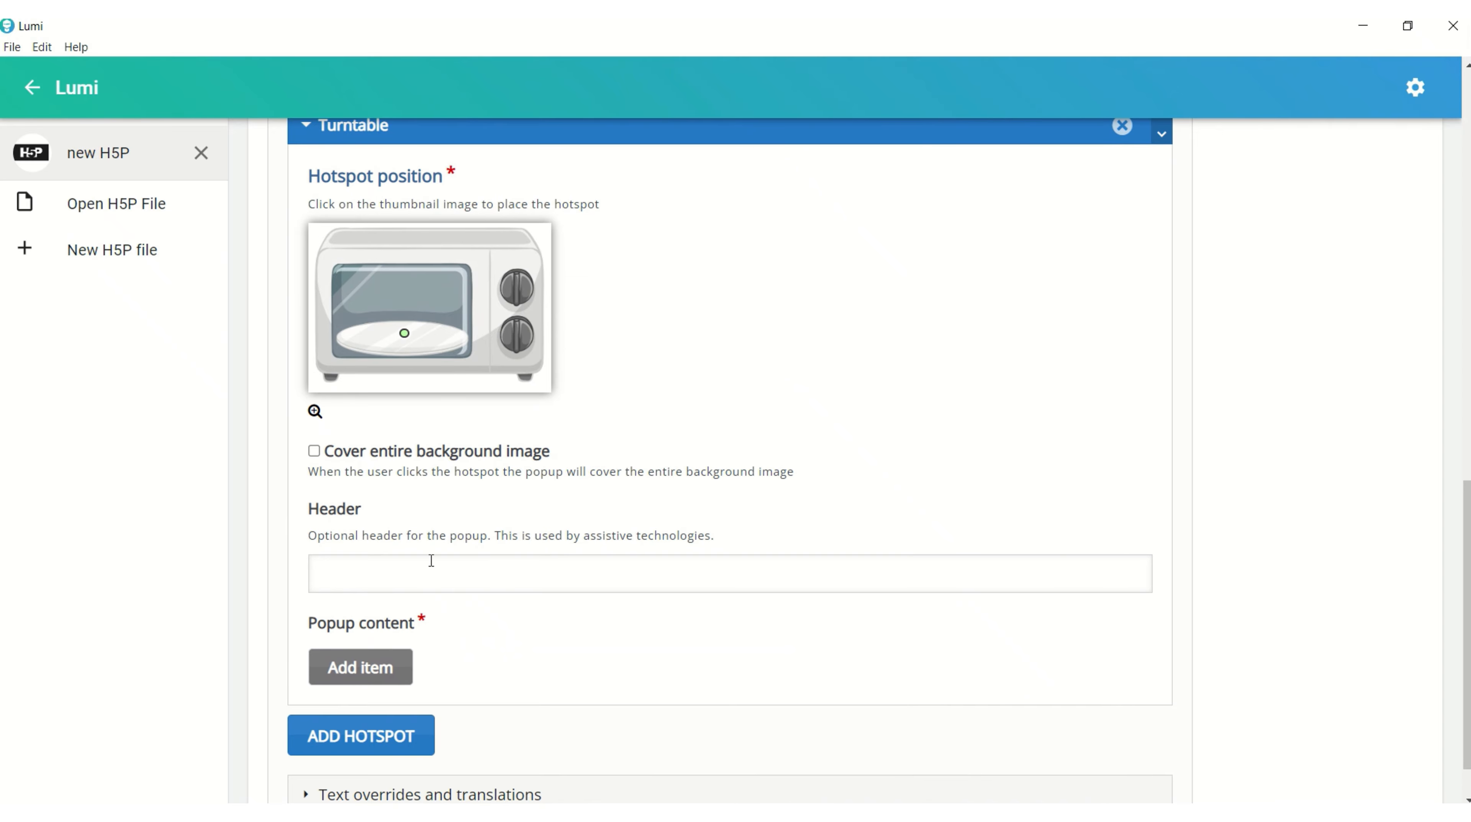
left_click(395, 564)
type("Tu")
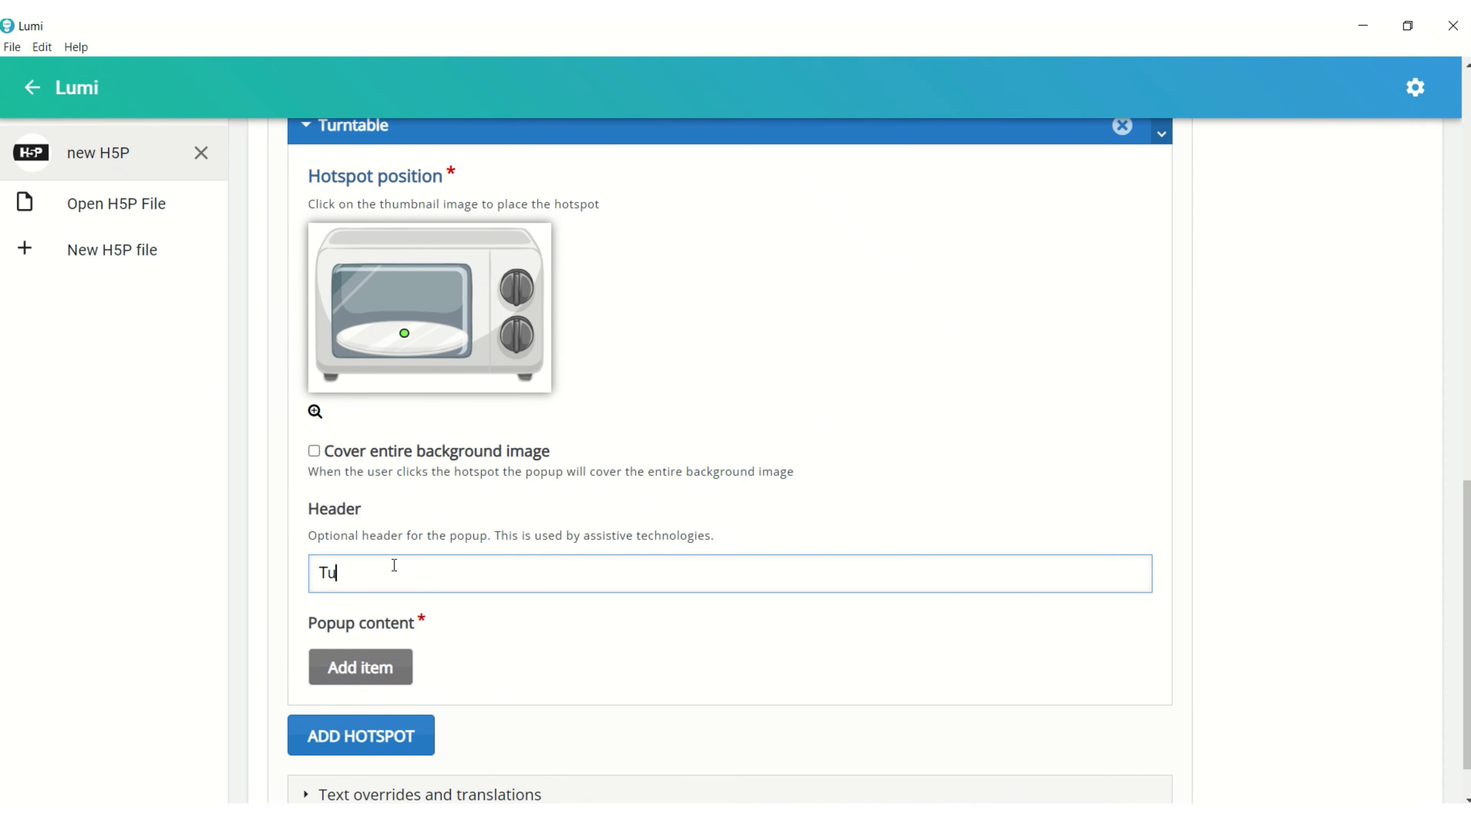
type("rntable")
Add a text item to the Turntable popup and paste the description of how the turntable ensures even heating by rotating food.
left_click(362, 663)
scroll(397, 633, "down", 3)
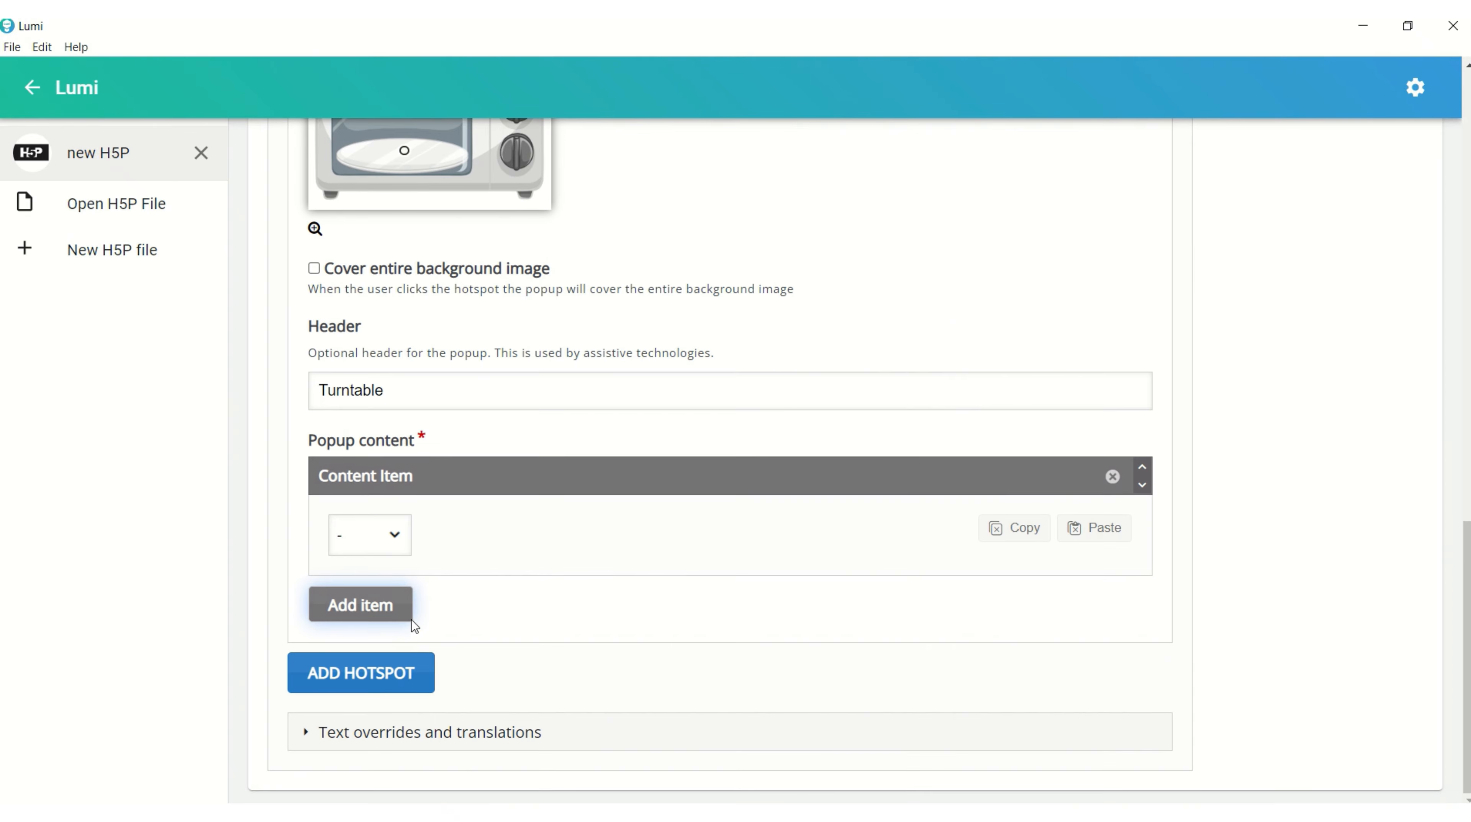
left_click(402, 537)
left_click(365, 585)
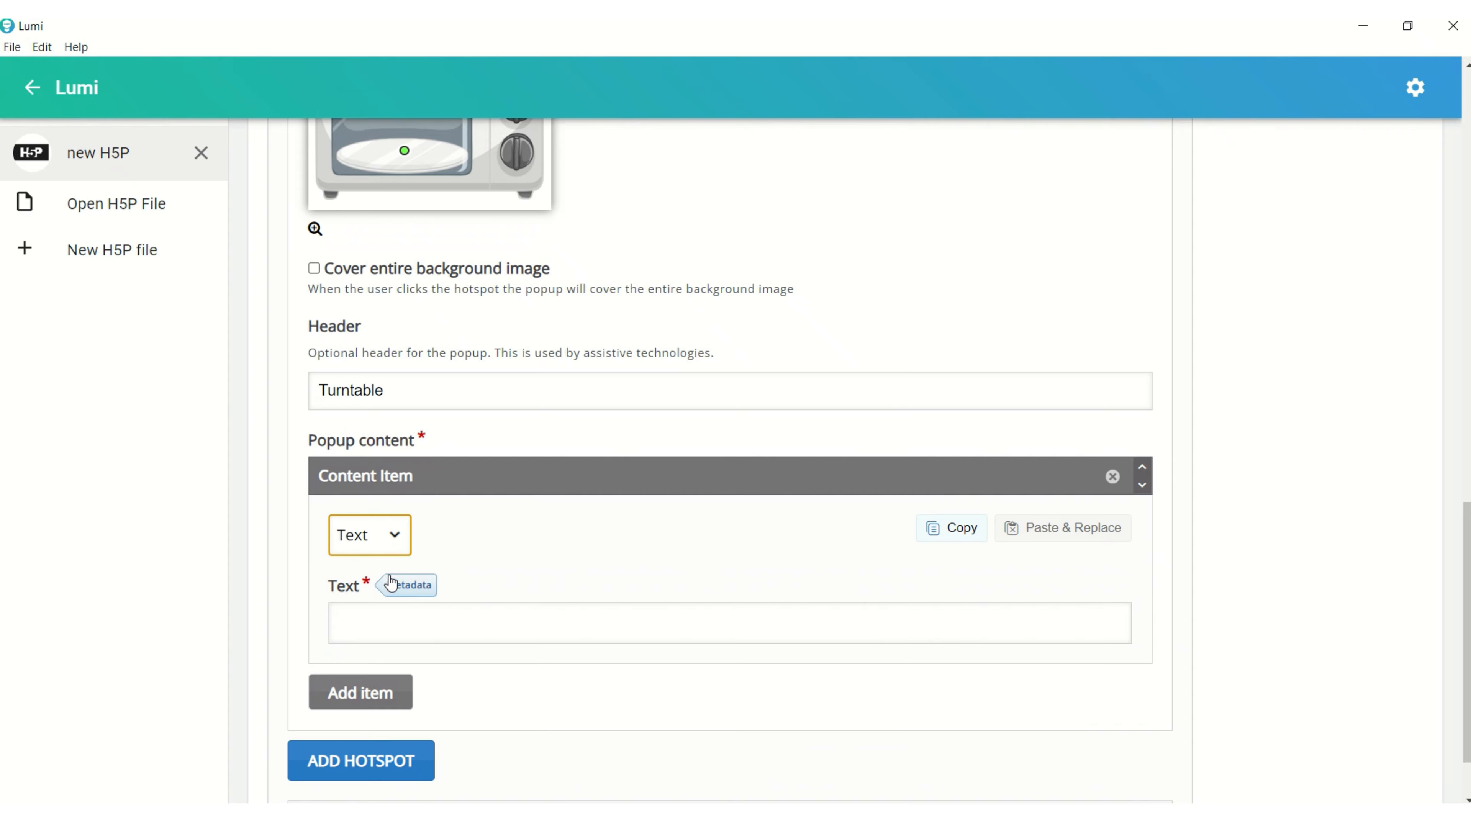
left_click(403, 633)
type("The primary function of a microwave turntable is to help ensure even heating of food by rotating it during the cooking process.")
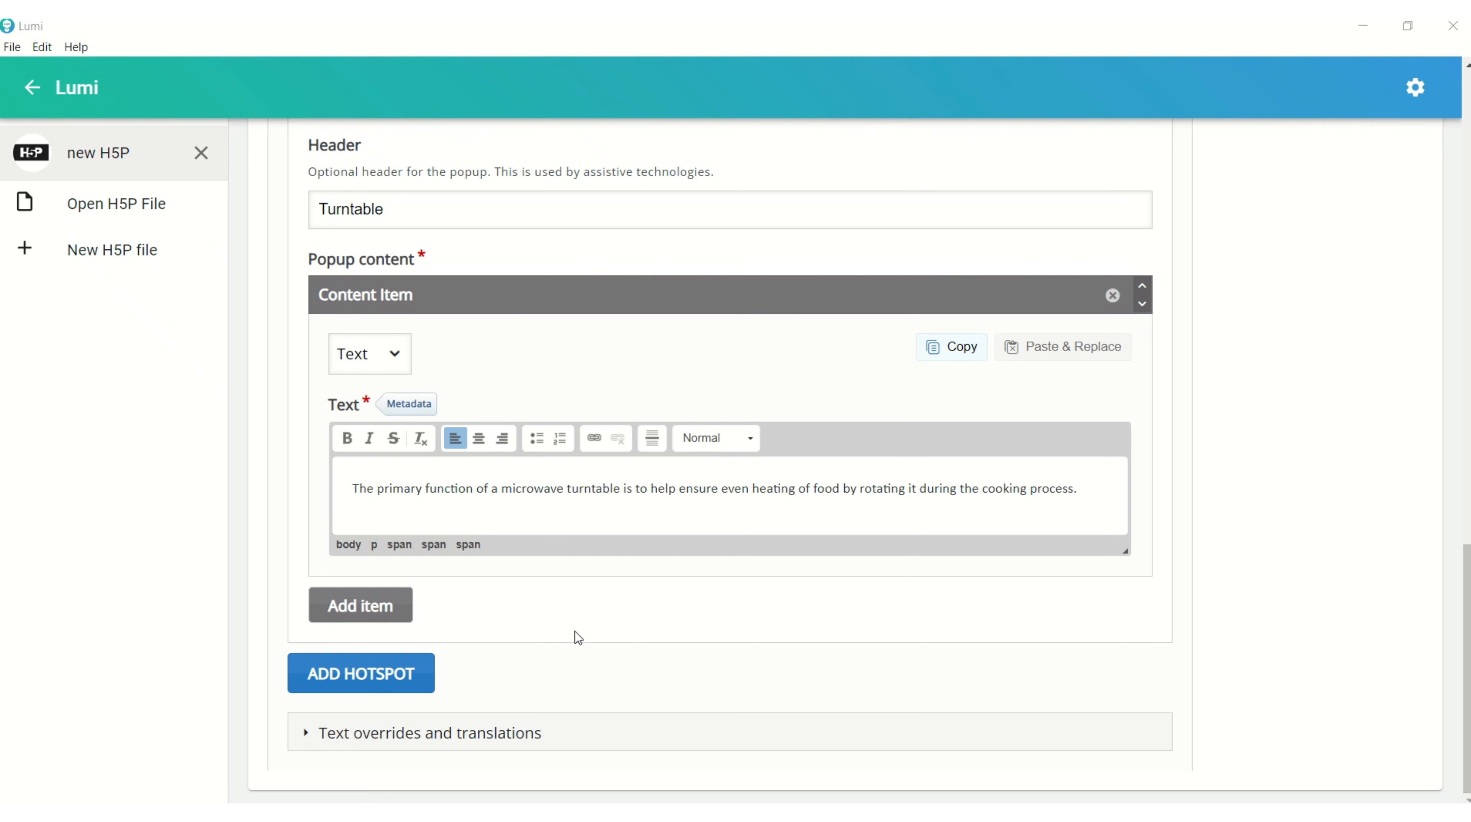
Add a second hotspot beside the microwave's control knobs and set its popup header to "Controls".
left_click(407, 671)
scroll(407, 669, "down", 5)
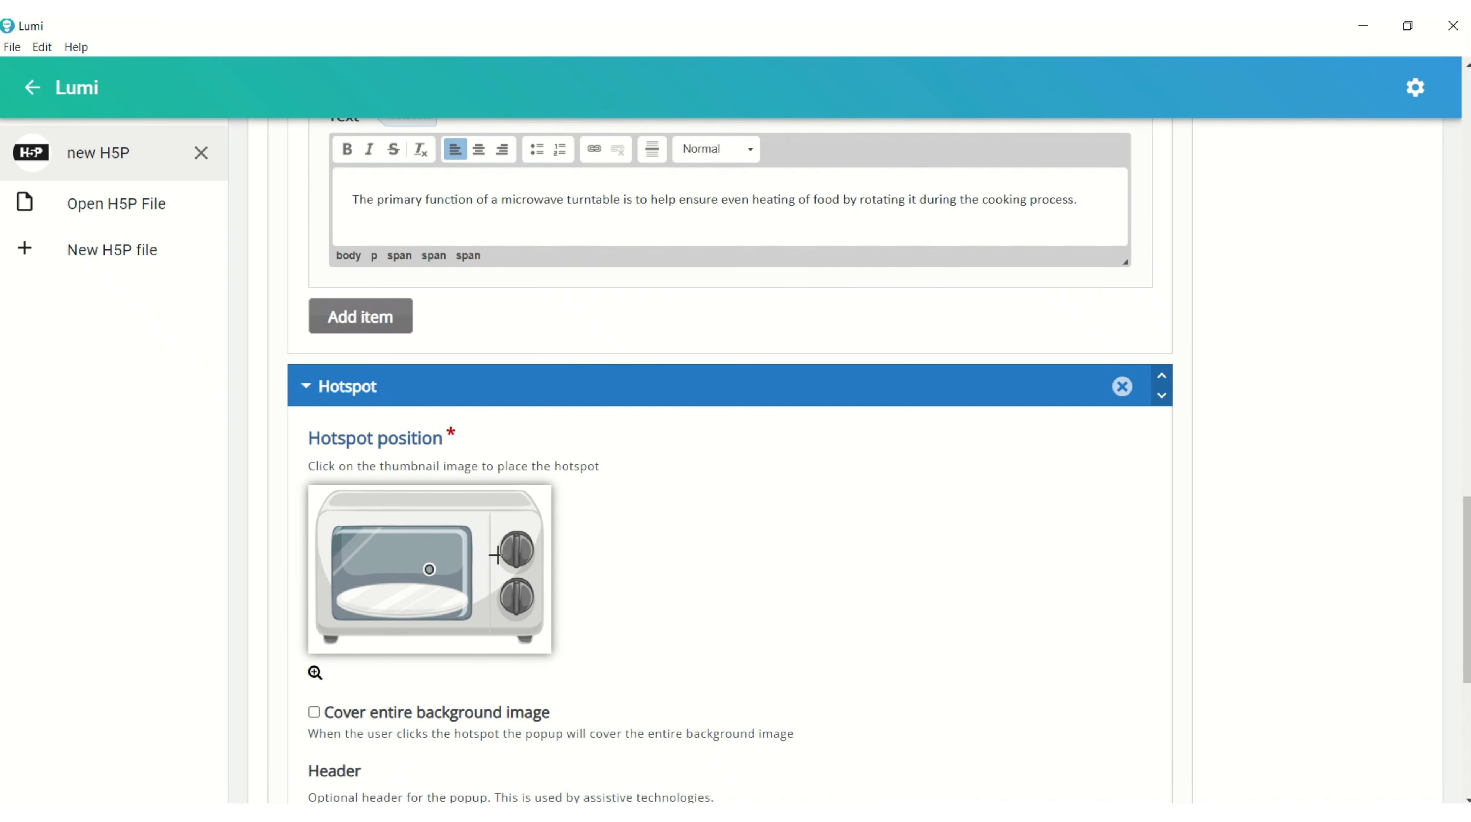
left_click(527, 570)
scroll(523, 598, "down", 5)
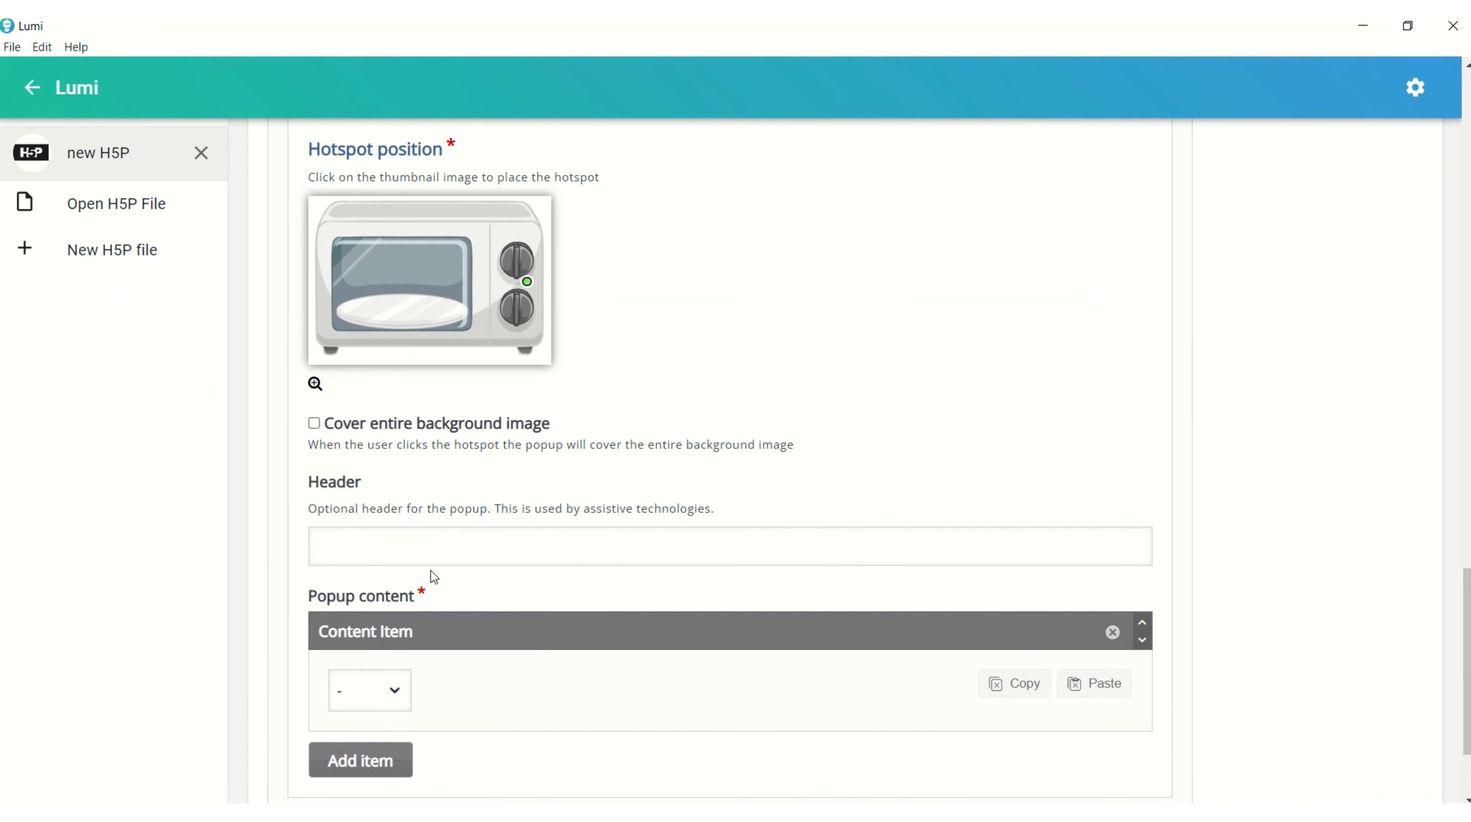
left_click(405, 544)
type("Contri")
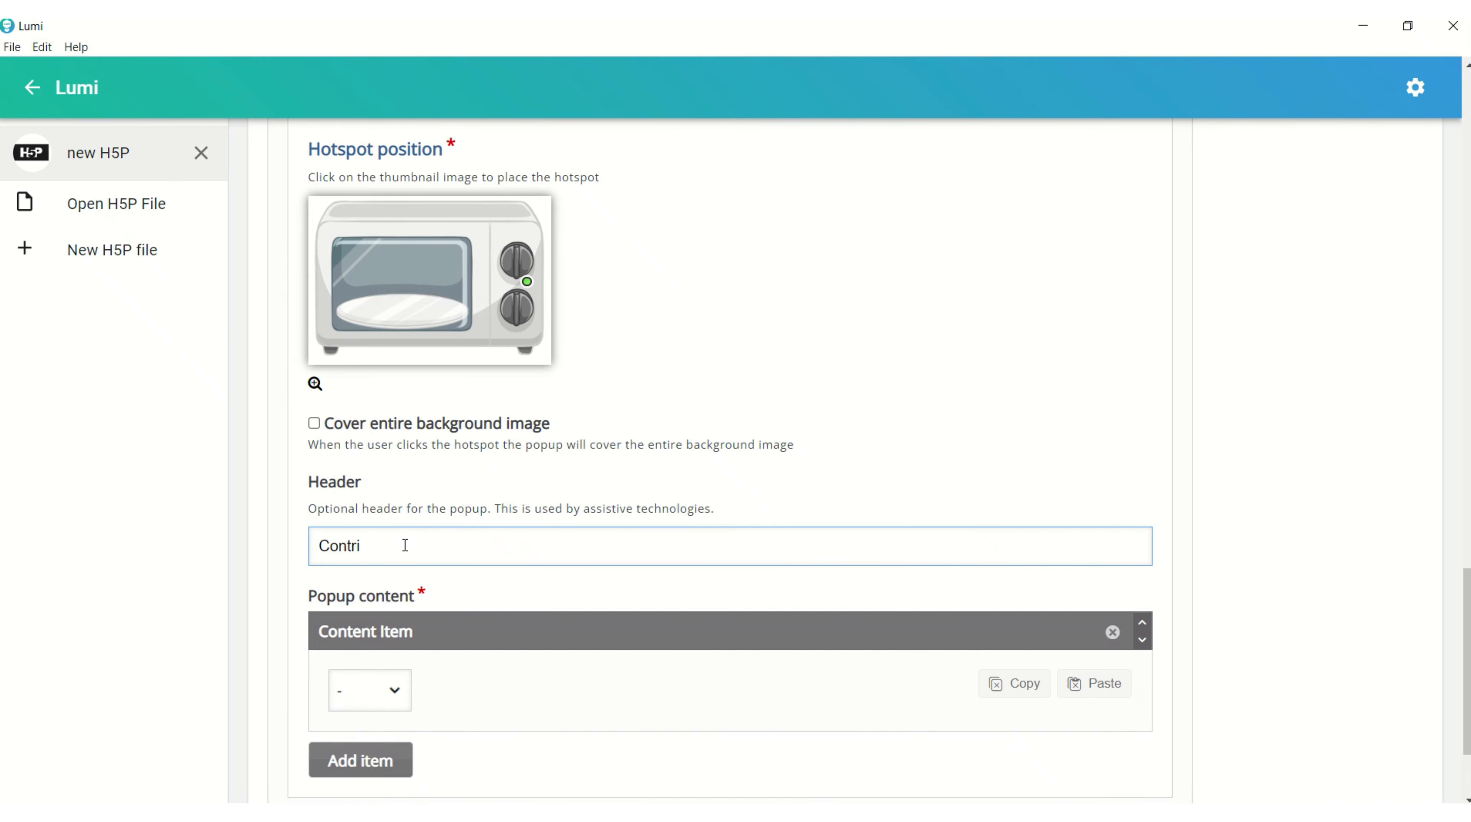
key("BackSpace")
type("ols")
Set the Controls popup content to Text and paste the description covering cook time, power level, and defrosting or reheating functions.
scroll(455, 549, "down", 2)
left_click(397, 595)
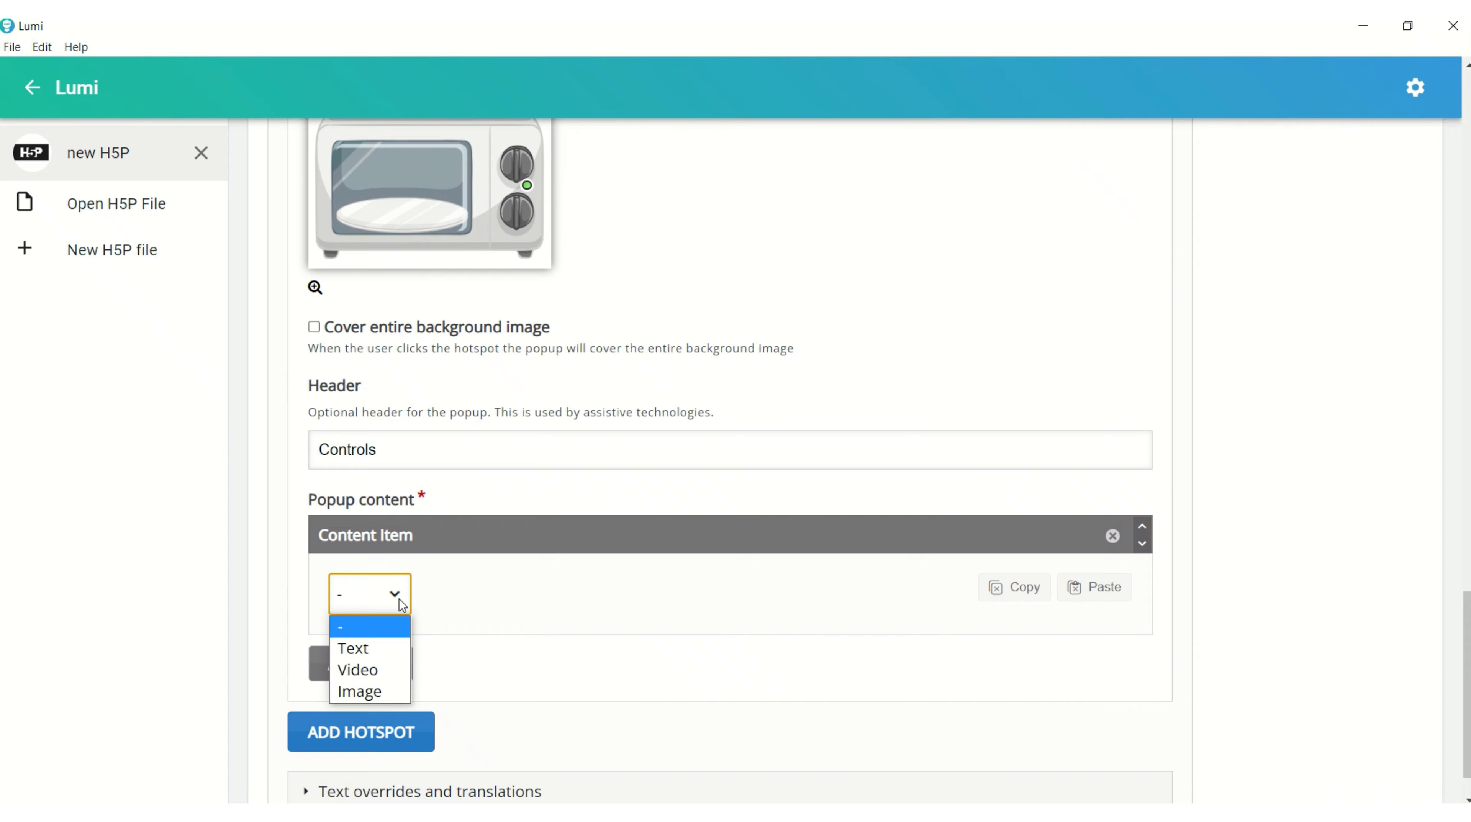
left_click(393, 646)
left_click(400, 680)
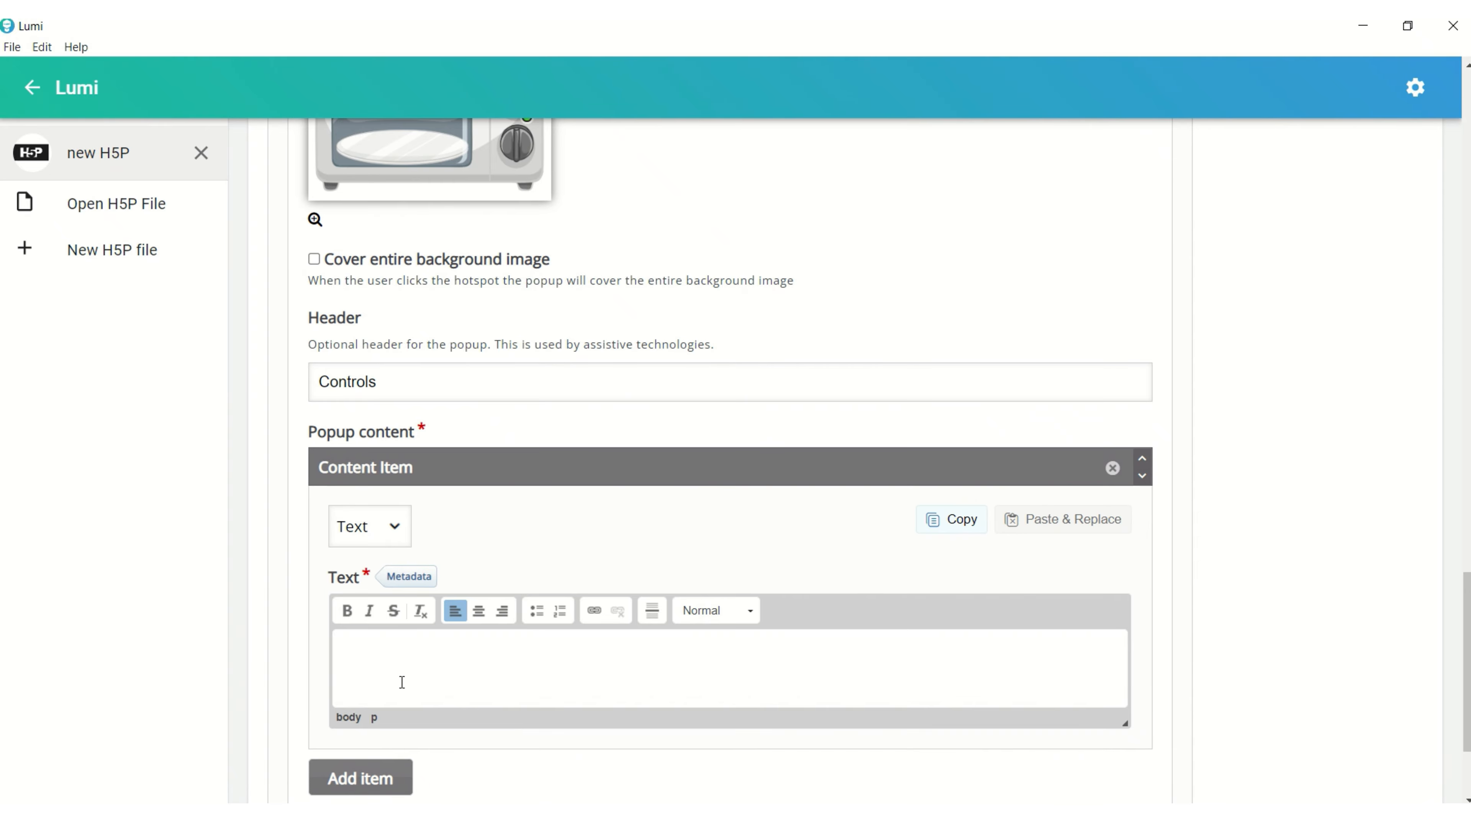
type("Microwave oven controls allow users to manipulate the cooking process, including setting the cook time, power level, and selecting specific functions like defrosting or reheating")
scroll(399, 679, "down", 4)
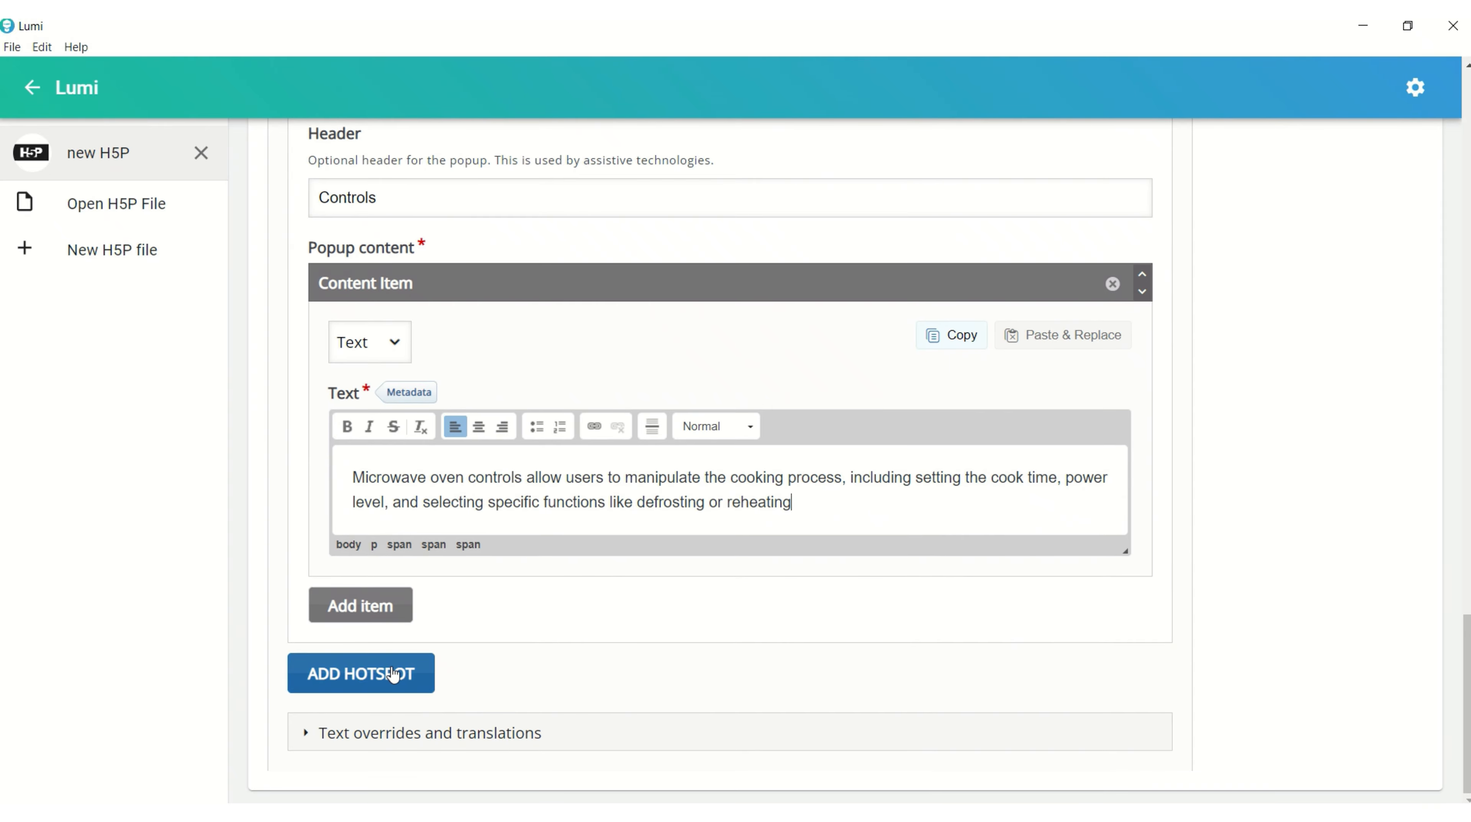
Add a third hotspot on the upper left of the microwave's window and set its popup header to "Cavatory".
left_click(393, 674)
scroll(415, 635, "down", 8)
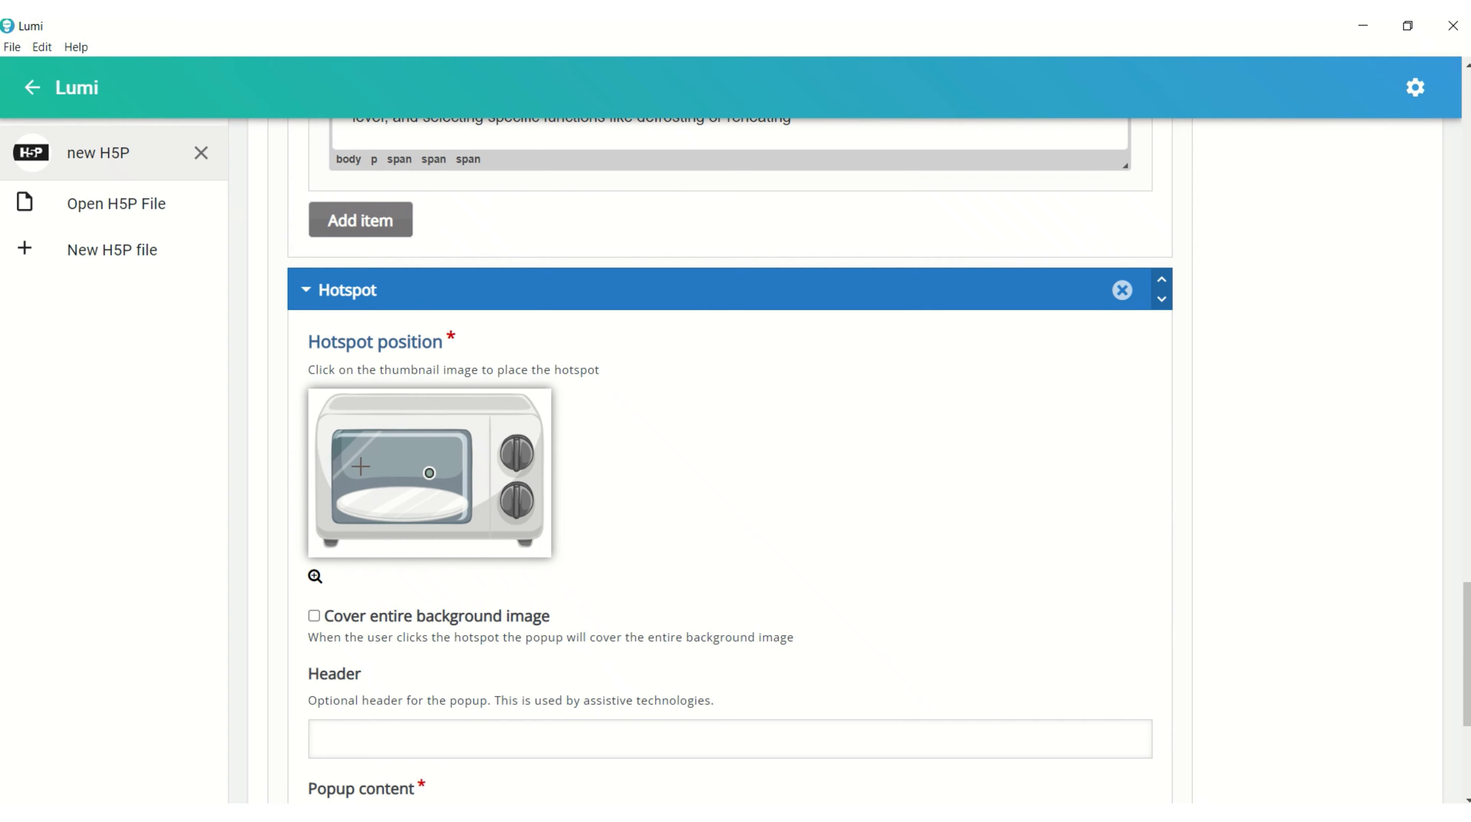
left_click(357, 460)
scroll(356, 494, "down", 4)
left_click(362, 543)
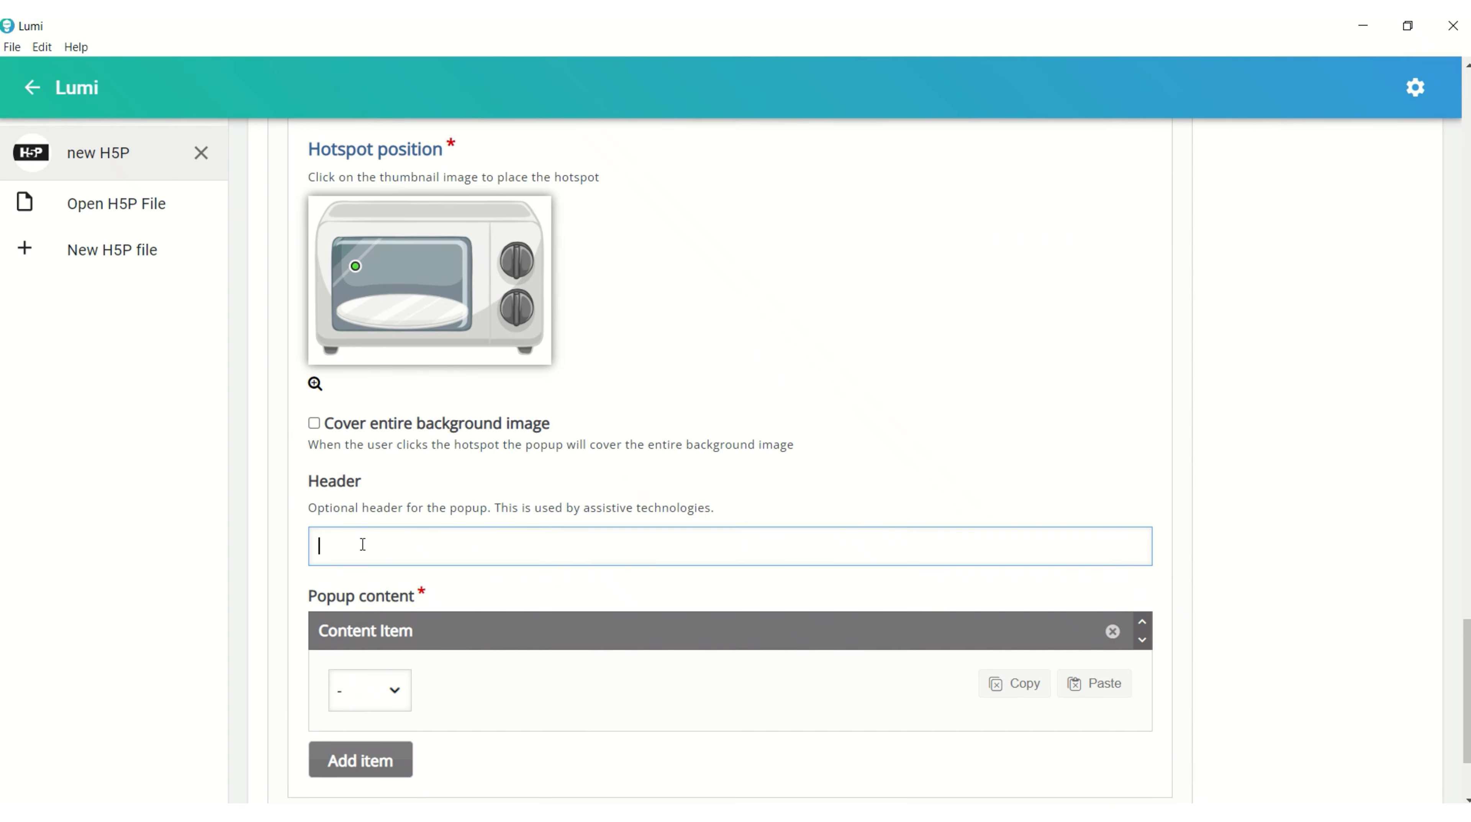
type("Cavatory")
Set the Cavatory popup content to Text and paste the description of the enclosed space where microwave energy heats the food.
key("alt+Tab")
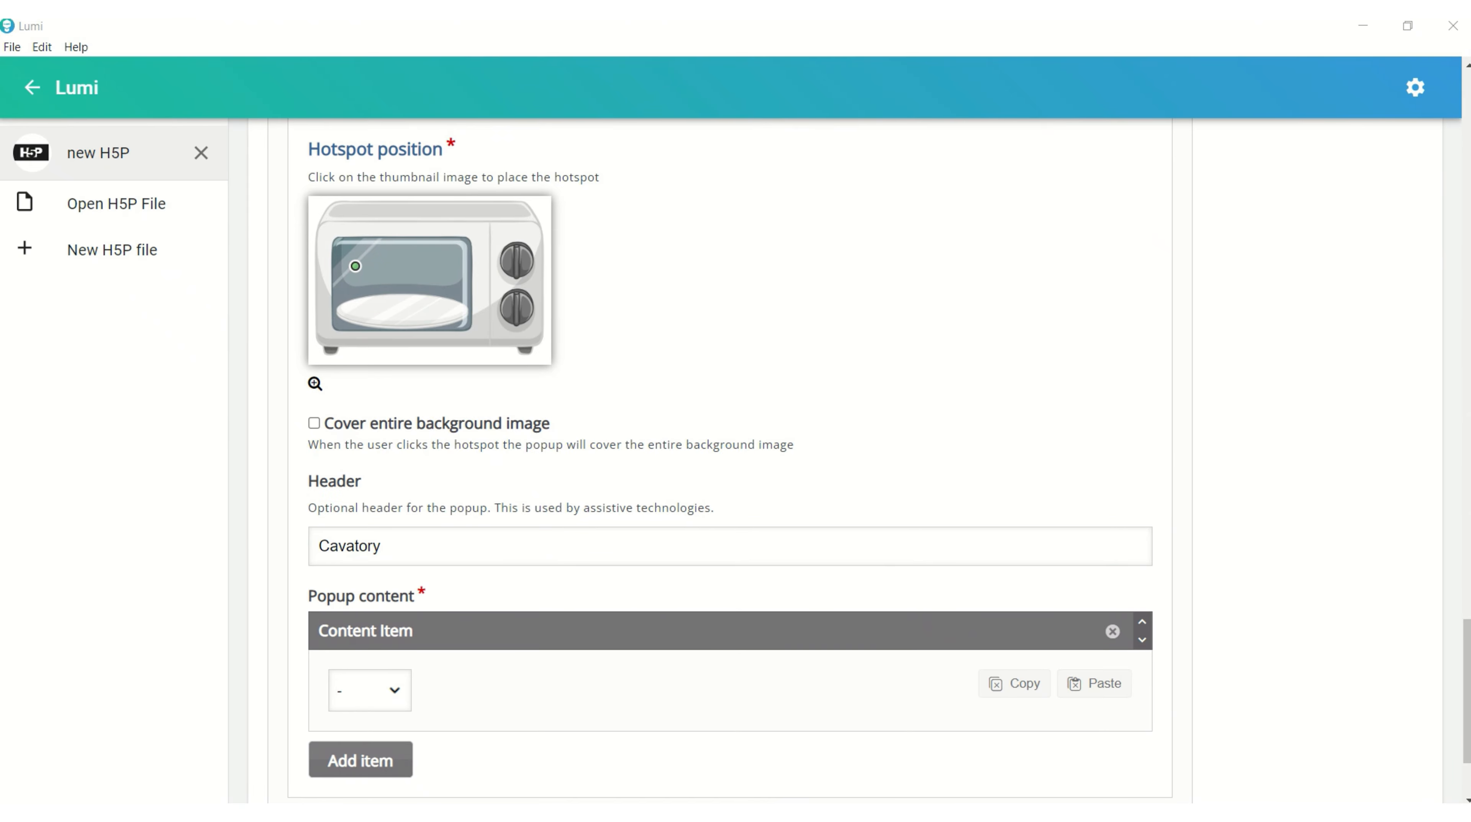
scroll(465, 676, "down", 3)
left_click(389, 530)
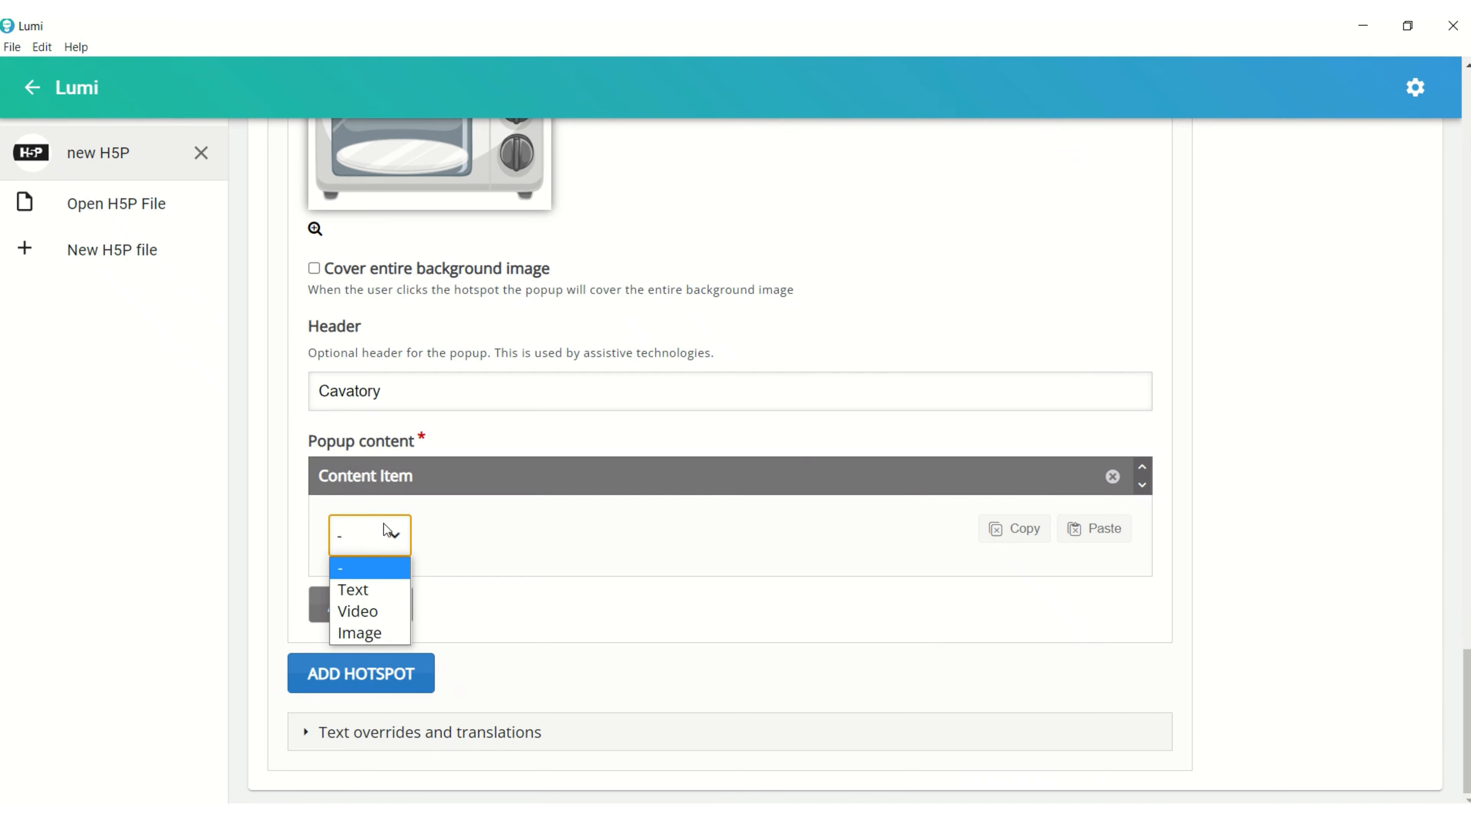
left_click(364, 591)
left_click(394, 637)
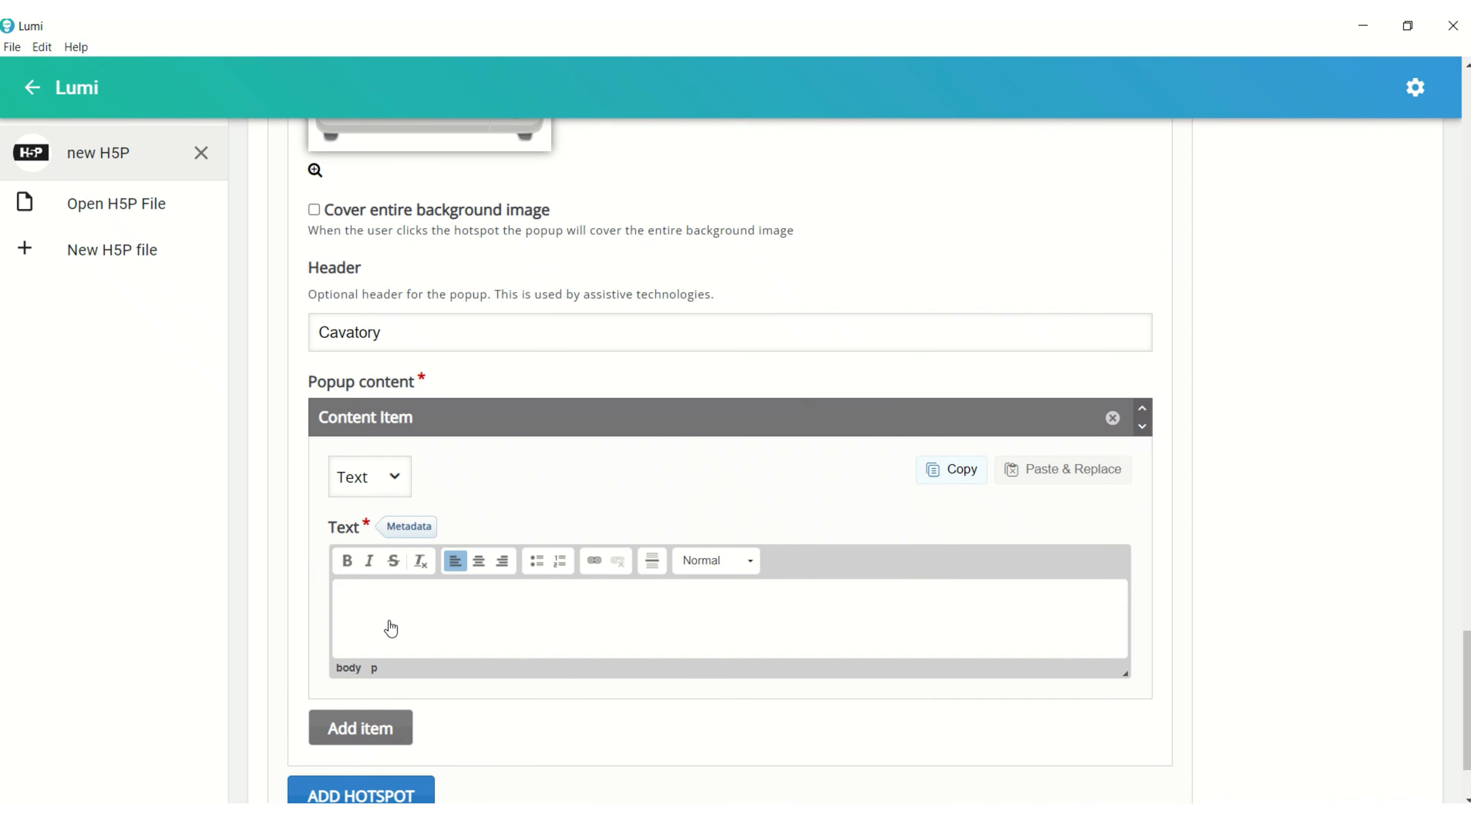
type("The function of a microwave cooking cavatory (also known as the cavity) is to provide the enclosed space where food is placed and exposed to microwave energy, which then heats the food by exciting water molecules.")
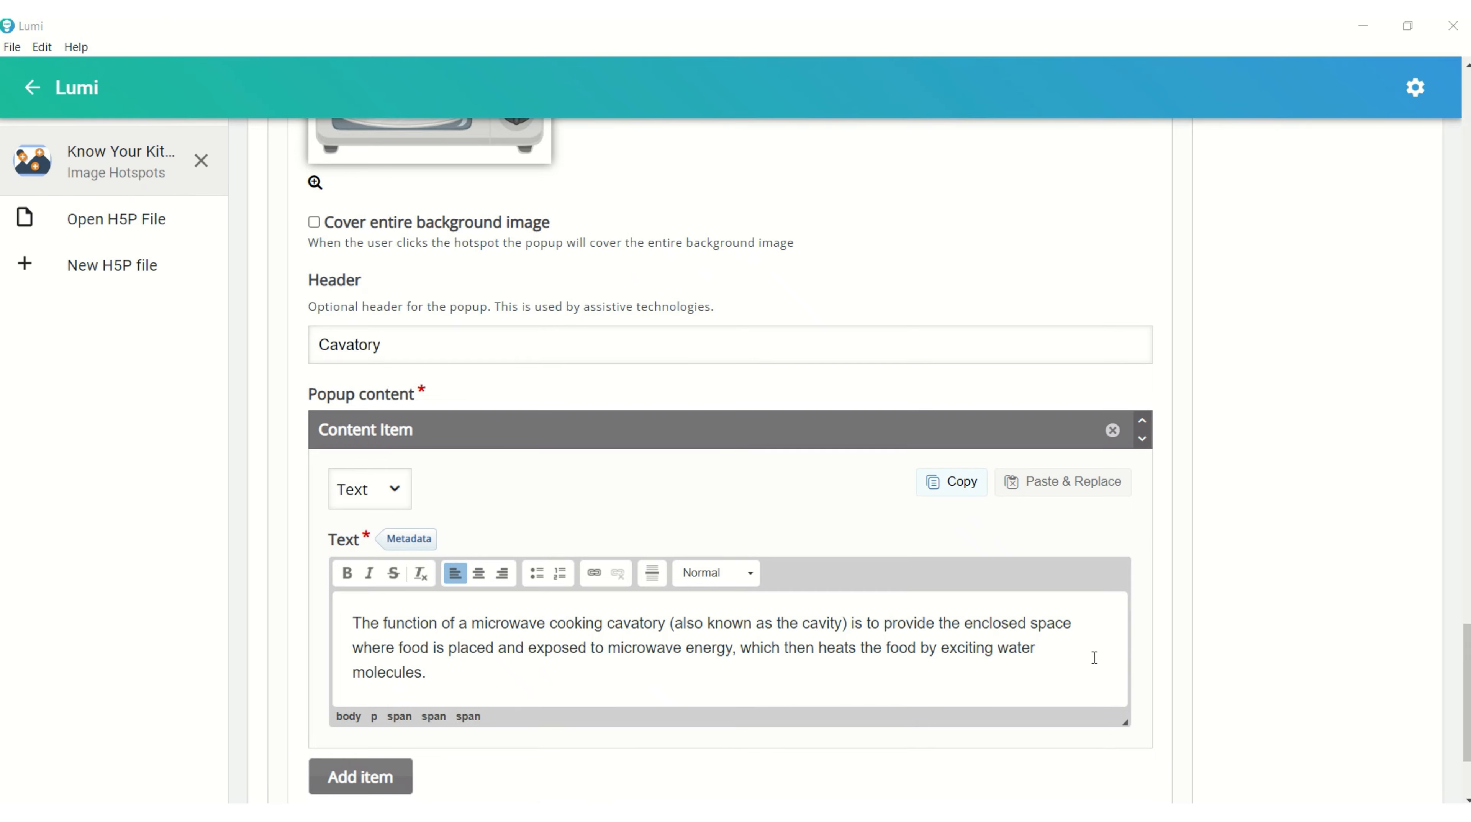
Preview the Image Hotspots activity, opening and closing the popups of the window hotspot and the control-knob hotspot.
scroll(462, 593, "up", 20)
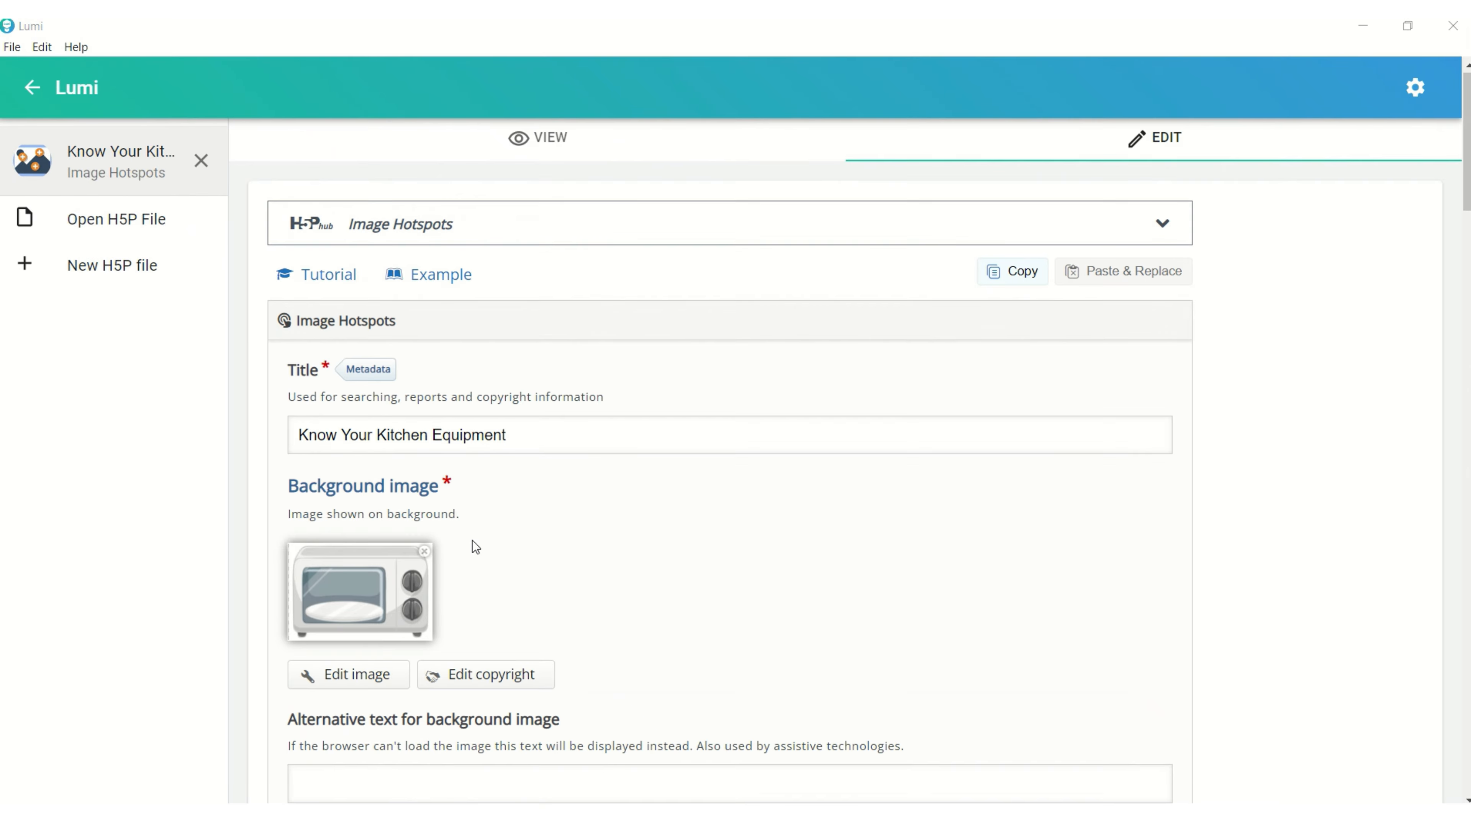
left_click(528, 143)
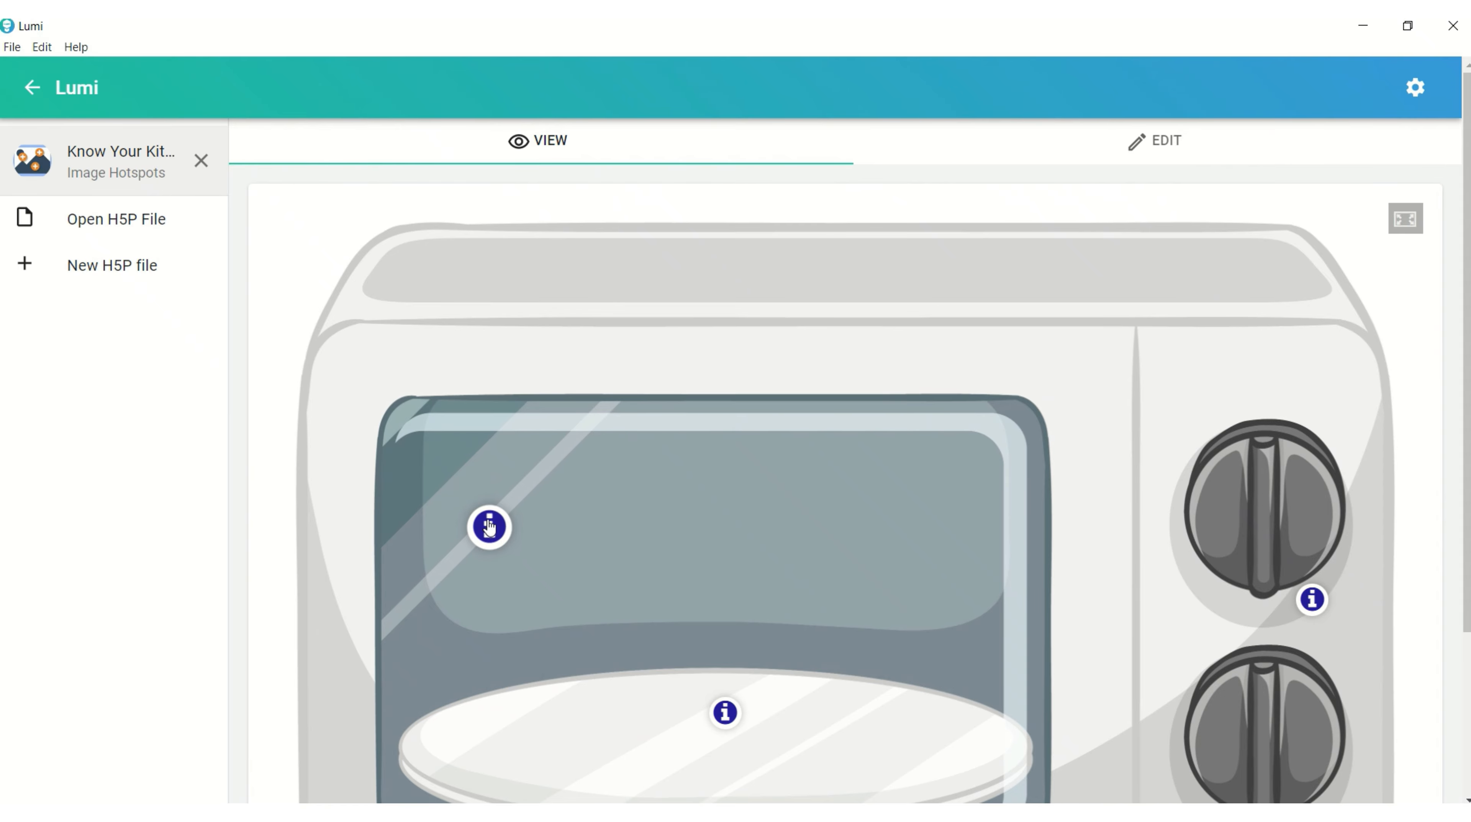
left_click(488, 526)
left_click(1389, 476)
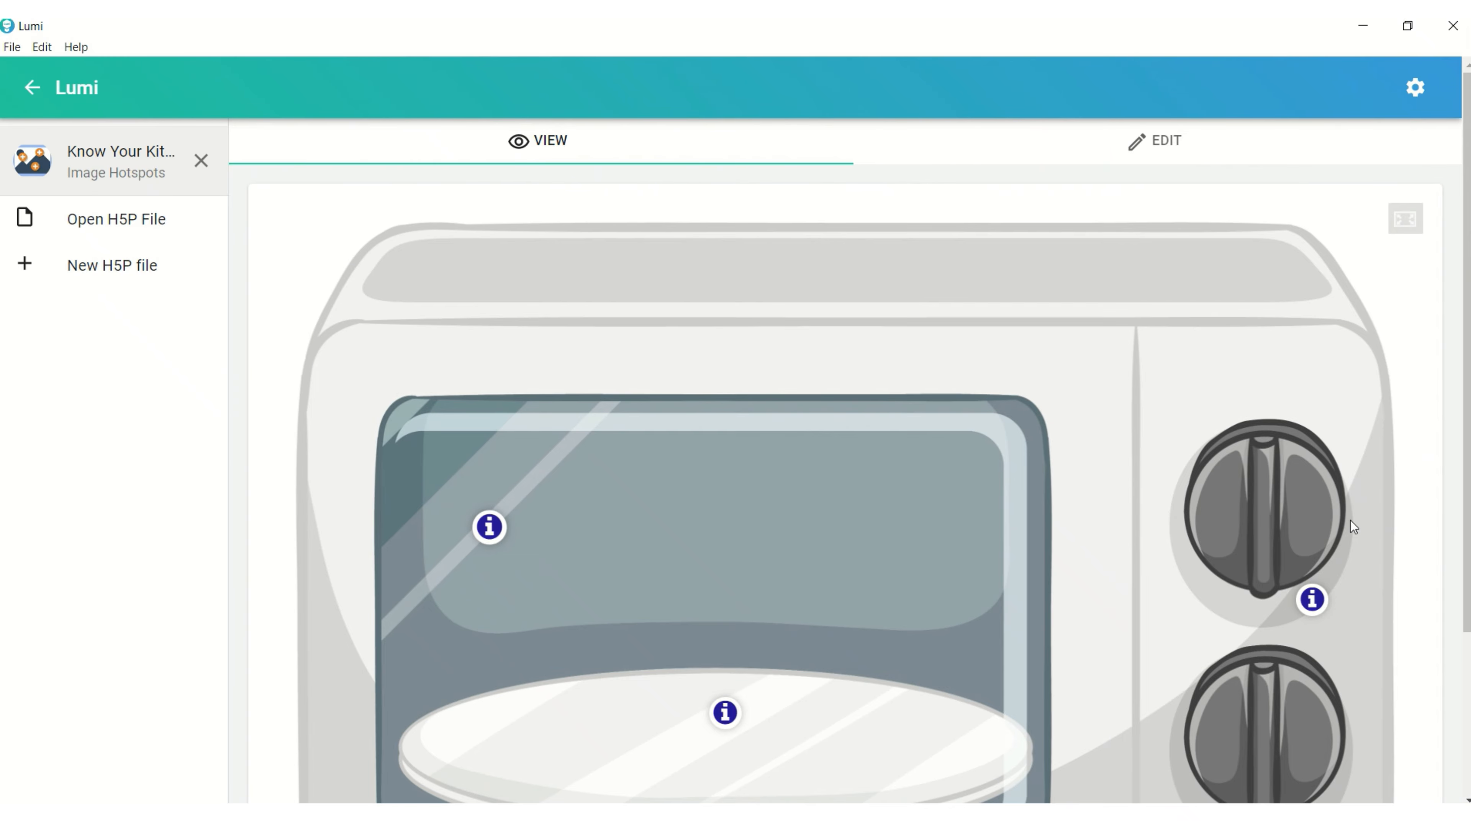
left_click(1311, 599)
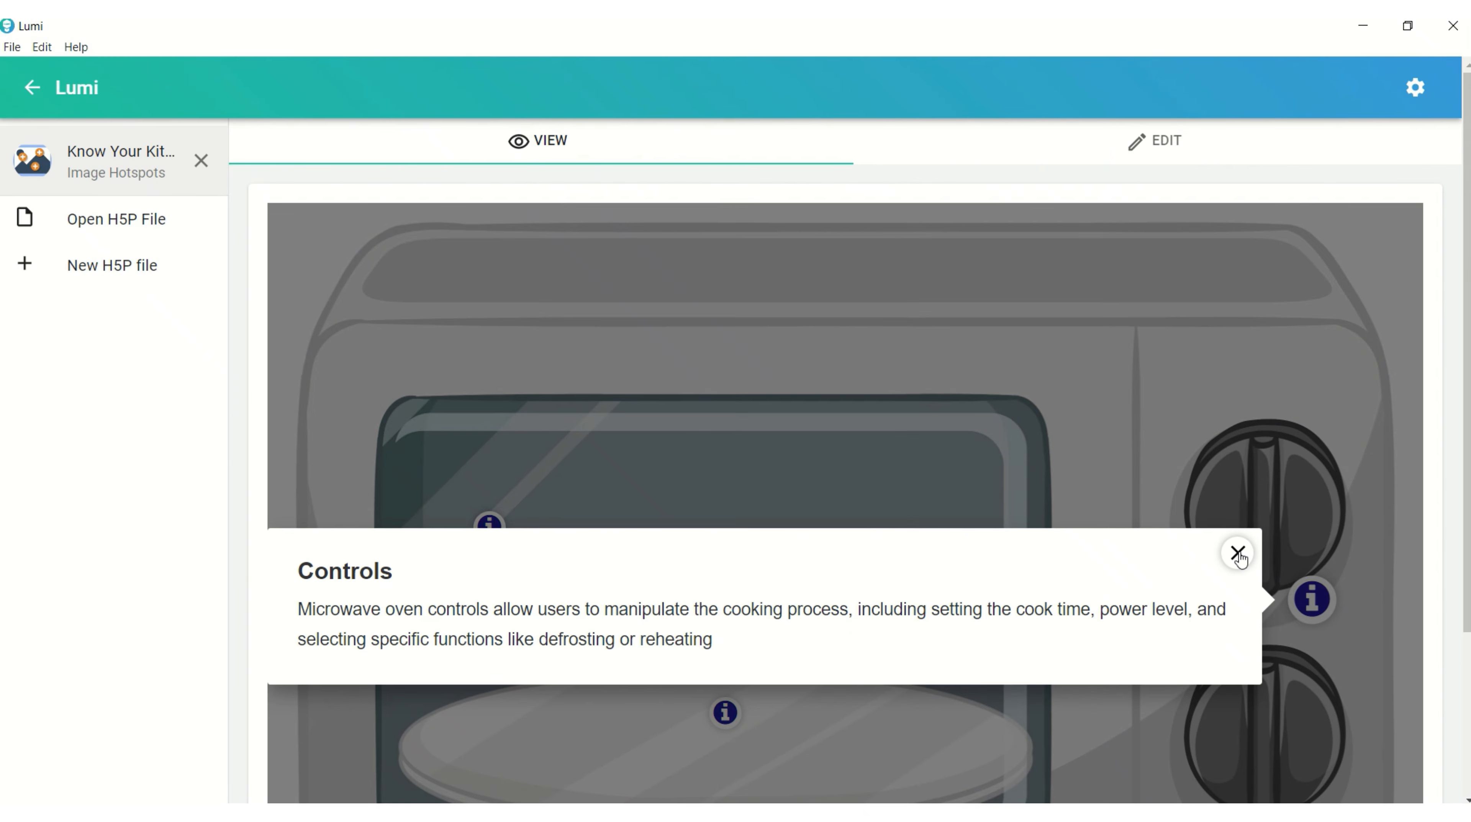
left_click(1236, 553)
Export the activity as an all-in-one HTML file named "Know Your Kitchen Equipment.html" to the Desktop.
left_click(12, 47)
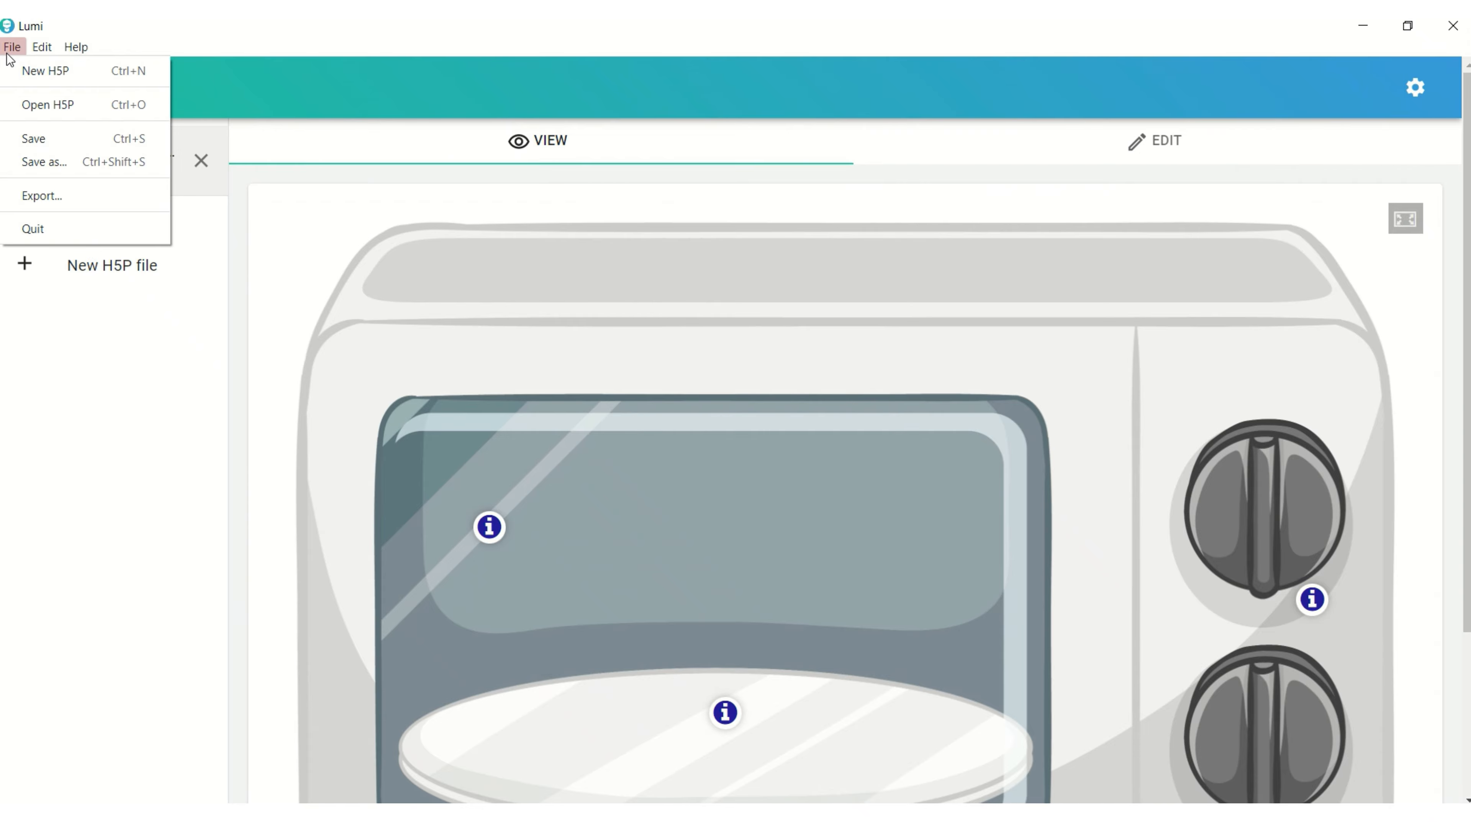
left_click(41, 190)
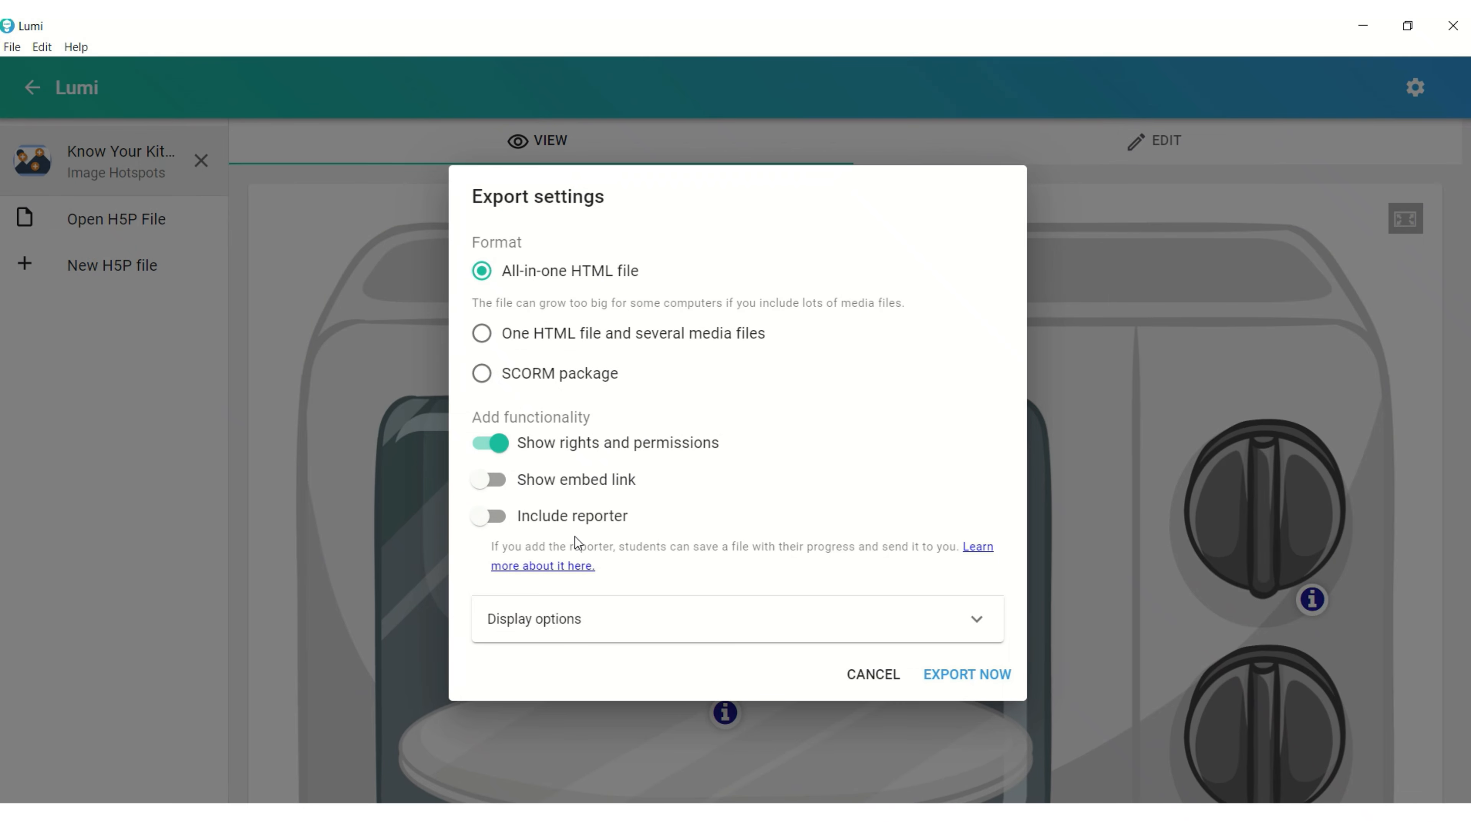
left_click(985, 678)
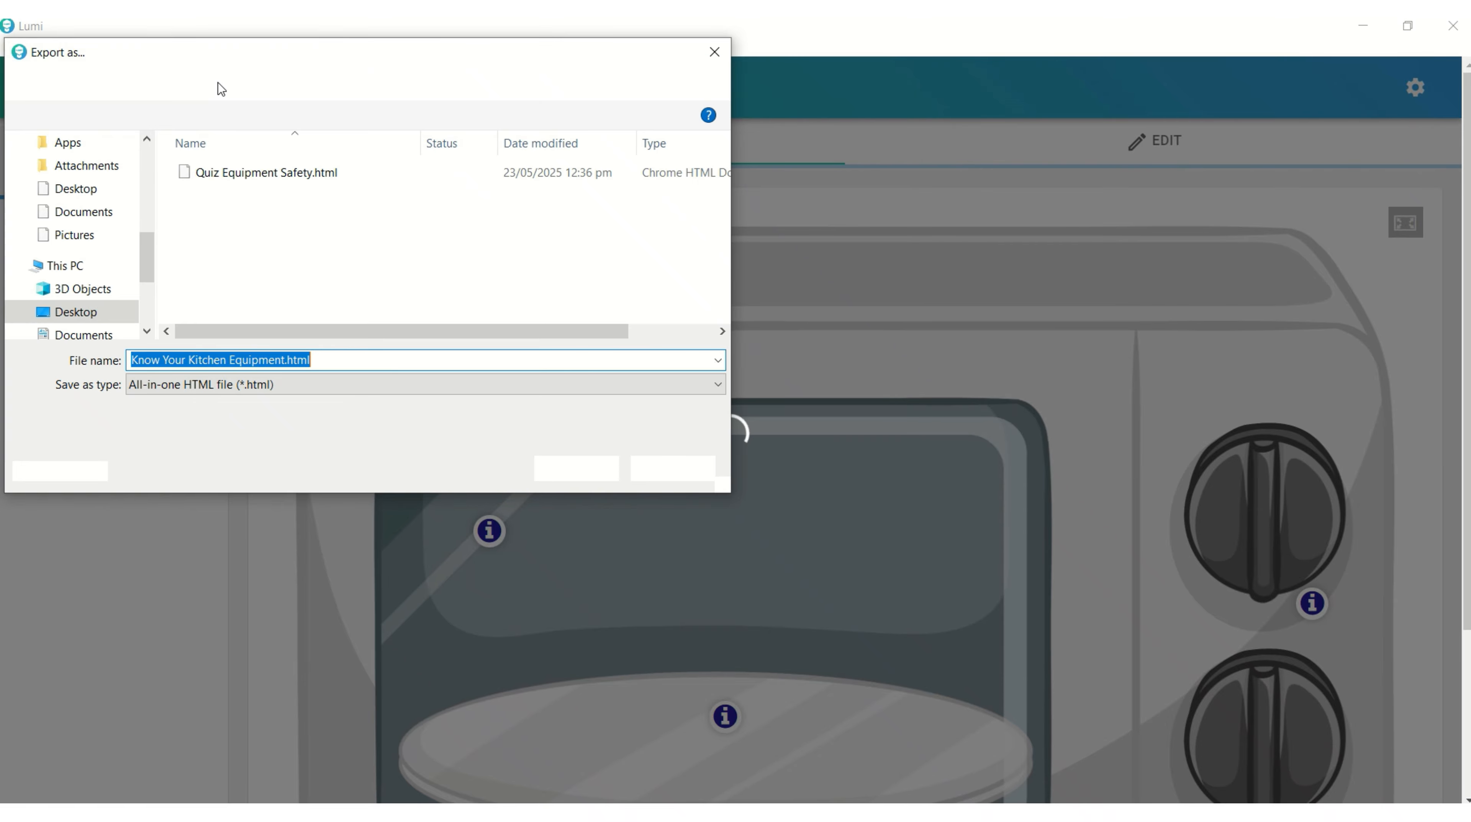
left_click(574, 468)
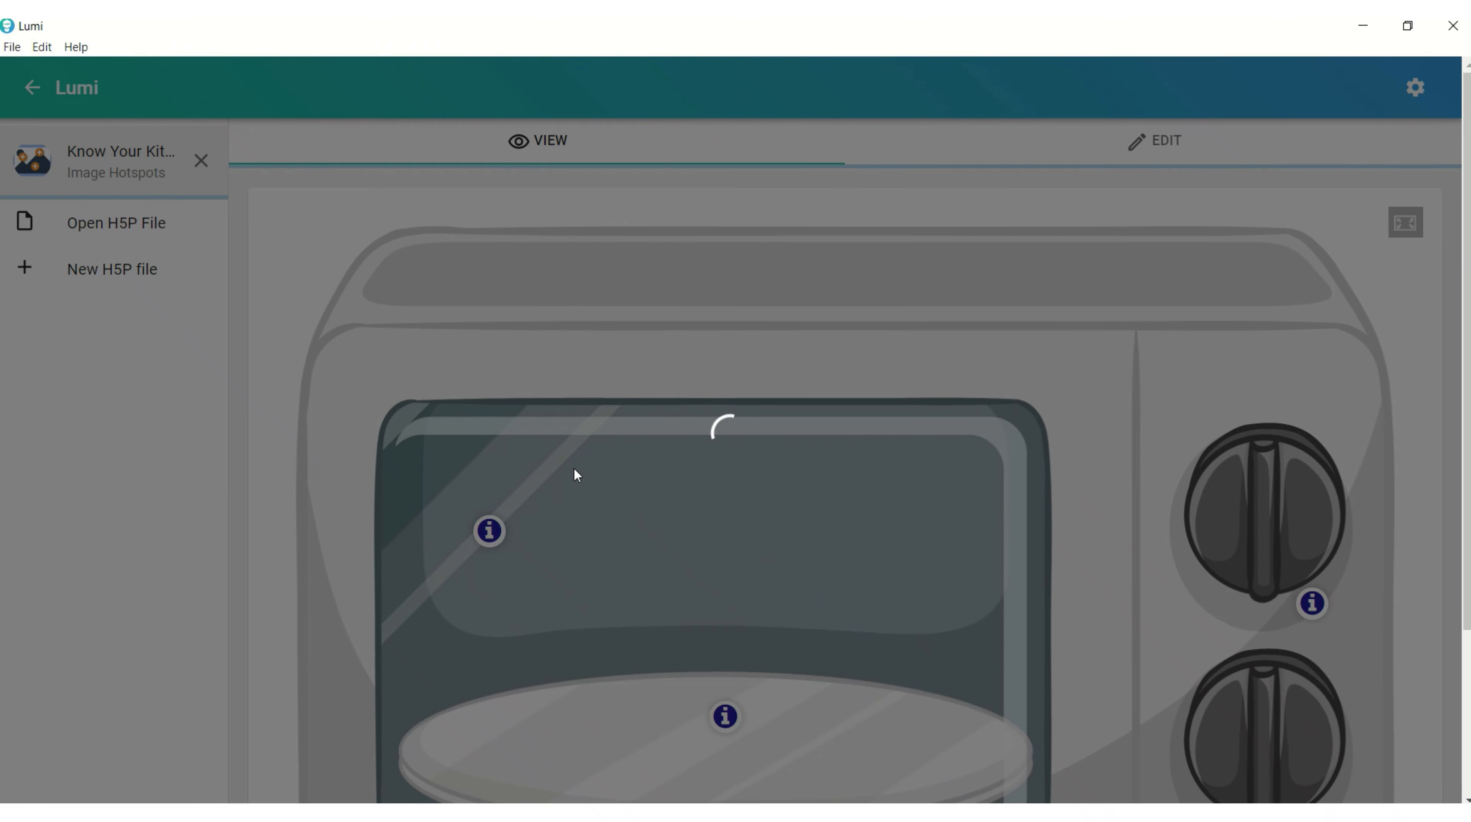